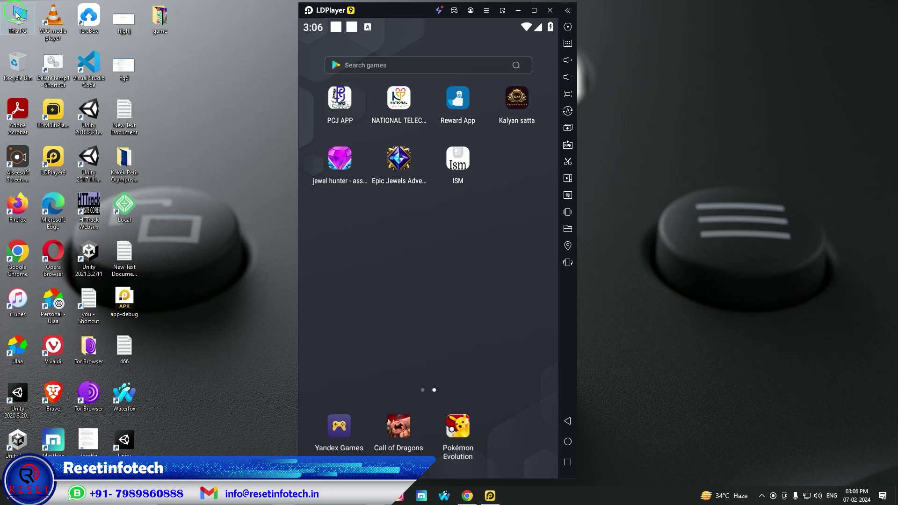
Step: Launch the Opera browser and open Google Play Console from the store listing email in Gmail
{"action": "double_click", "coordinate": [53, 252]}
{"action": "double_click", "coordinate": [745, 99]}
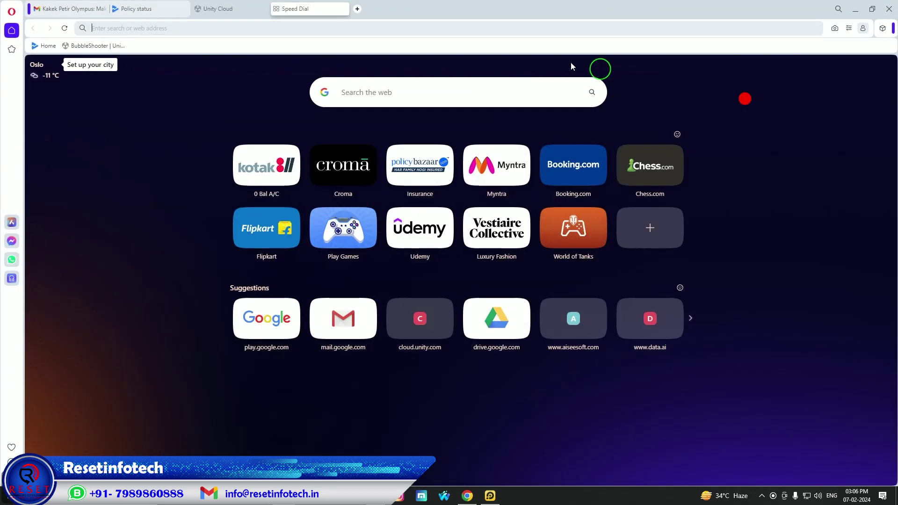
{"action": "left_click", "coordinate": [138, 9]}
{"action": "left_click", "coordinate": [190, 8]}
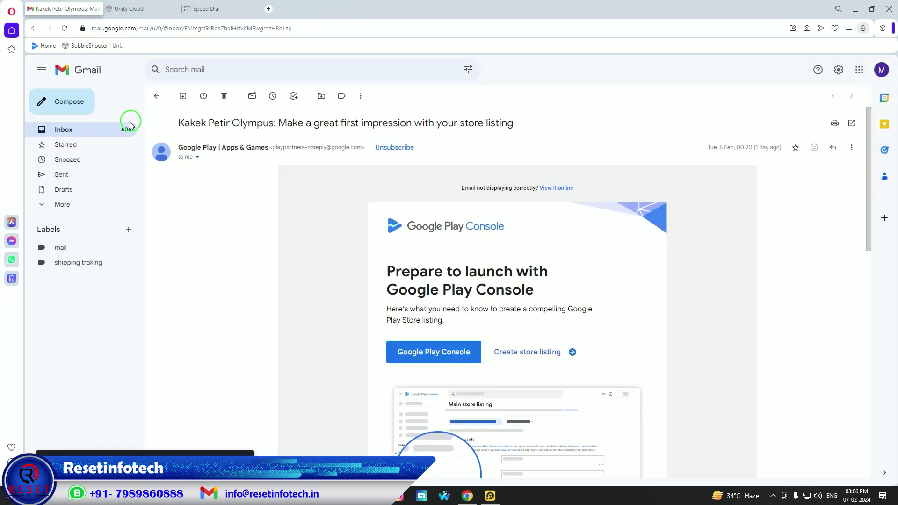
{"action": "left_click", "coordinate": [421, 353]}
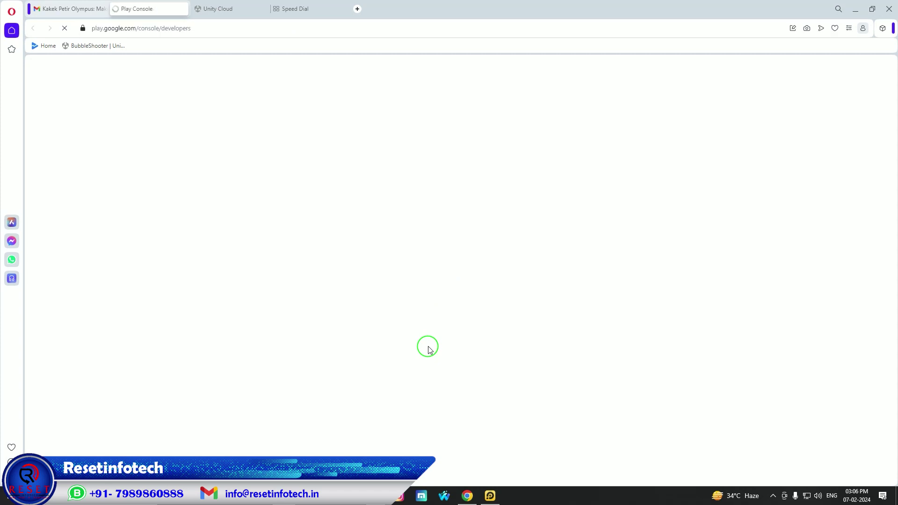
Step: Enter the Kakek Petir Olympus developer account and start creating a new app
{"action": "left_click", "coordinate": [419, 303]}
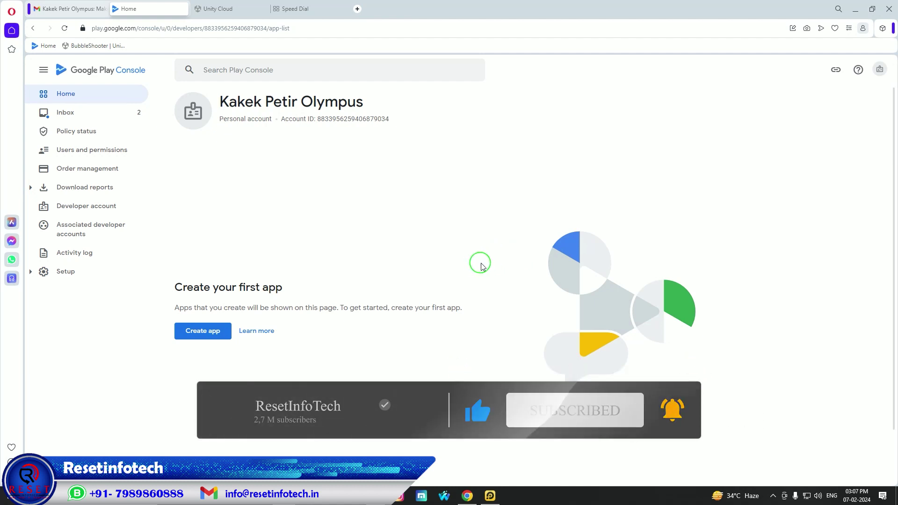
{"action": "left_click", "coordinate": [203, 332]}
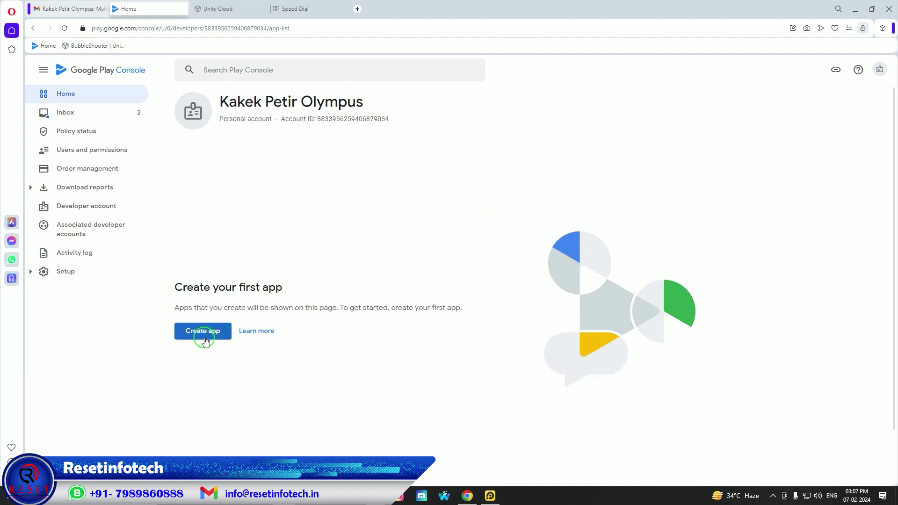
{"action": "left_click", "coordinate": [203, 333]}
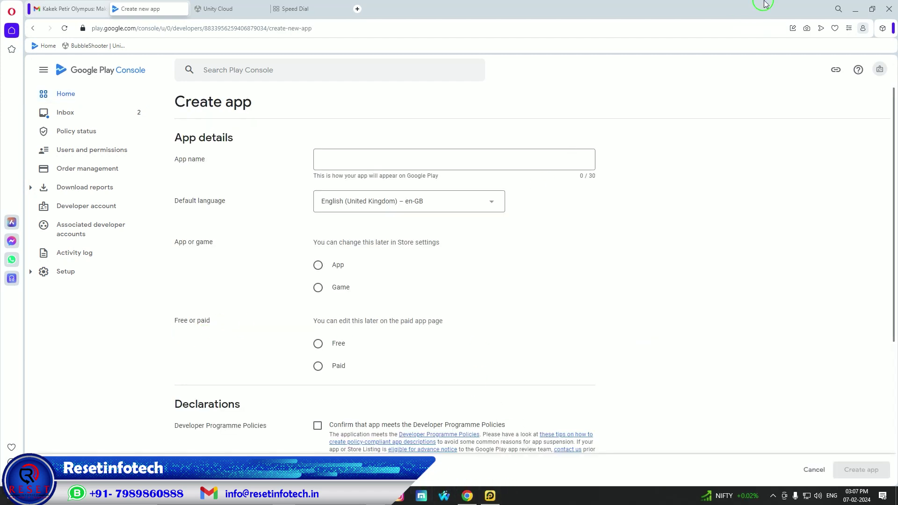
Step: Copy the game name "Epic Jewels Adventure" from the game text file on the desktop
{"action": "left_click", "coordinate": [855, 9]}
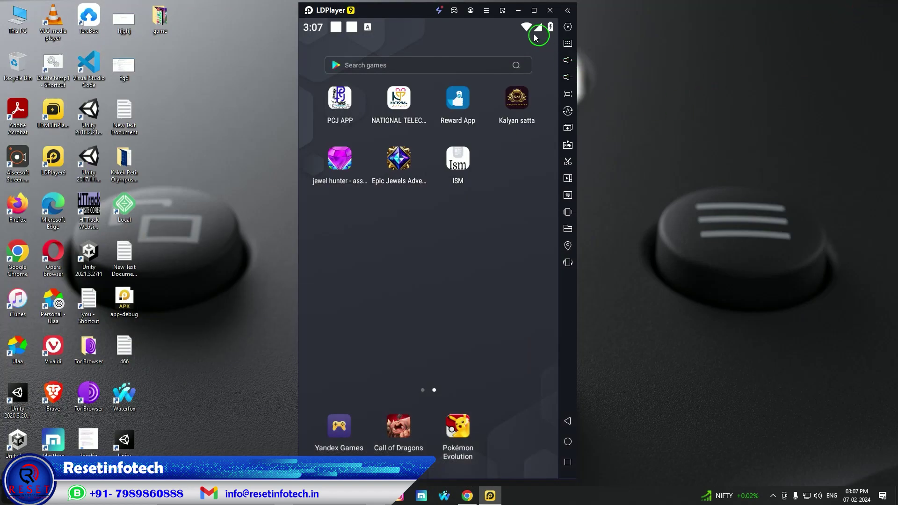
{"action": "left_click_drag", "start_coordinate": [413, 15], "coordinate": [299, 17]}
{"action": "right_click", "coordinate": [556, 69]}
{"action": "double_click", "coordinate": [556, 69]}
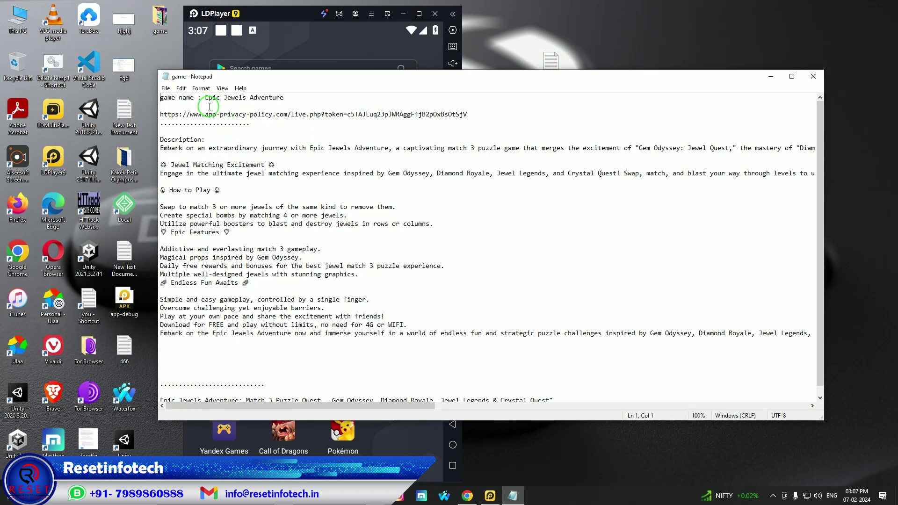
{"action": "left_click_drag", "start_coordinate": [206, 100], "coordinate": [273, 97]}
{"action": "right_click", "coordinate": [273, 97]}
{"action": "left_click", "coordinate": [300, 130]}
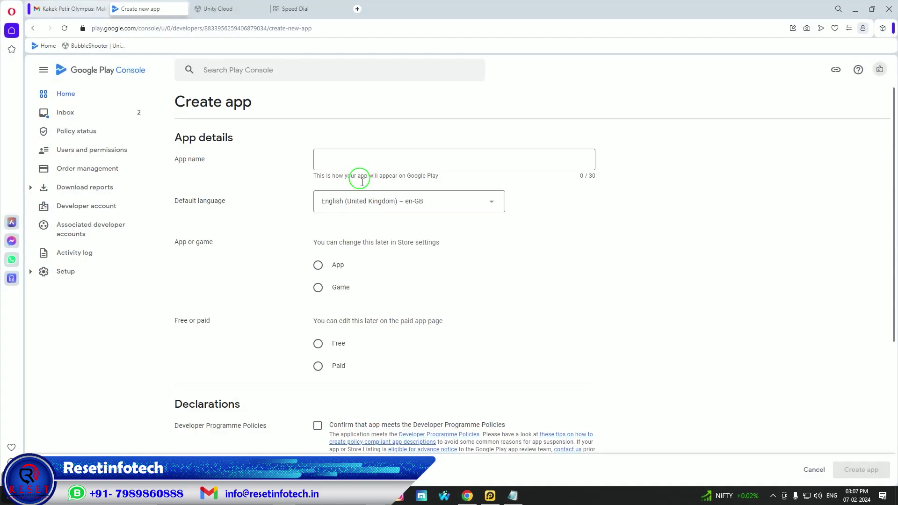
Step: Fill in the app details with the name "Epic Jewels Adventure", the type Game and the pricing Free
{"action": "left_click", "coordinate": [374, 160]}
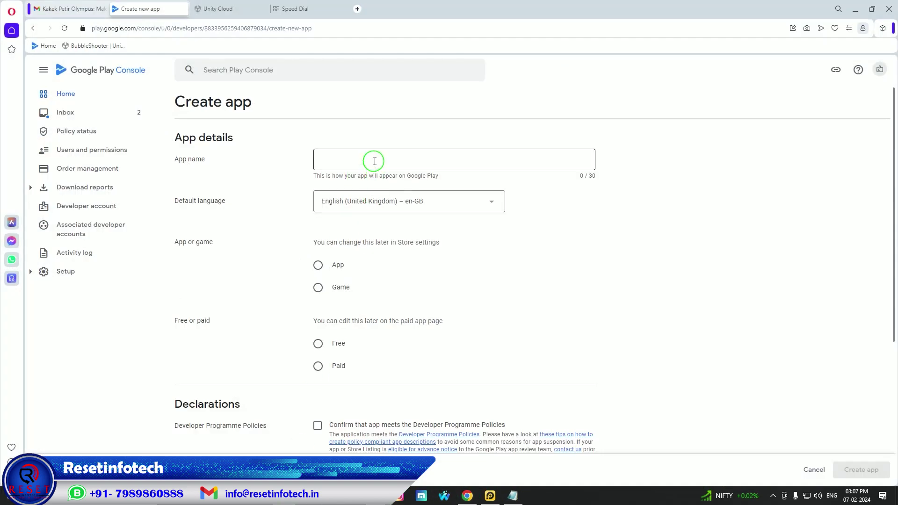
{"action": "key", "text": "ctrl+v"}
{"action": "left_click", "coordinate": [318, 290]}
{"action": "scroll", "coordinate": [412, 299], "scroll_direction": "down", "scroll_amount": 2}
{"action": "left_click", "coordinate": [319, 249]}
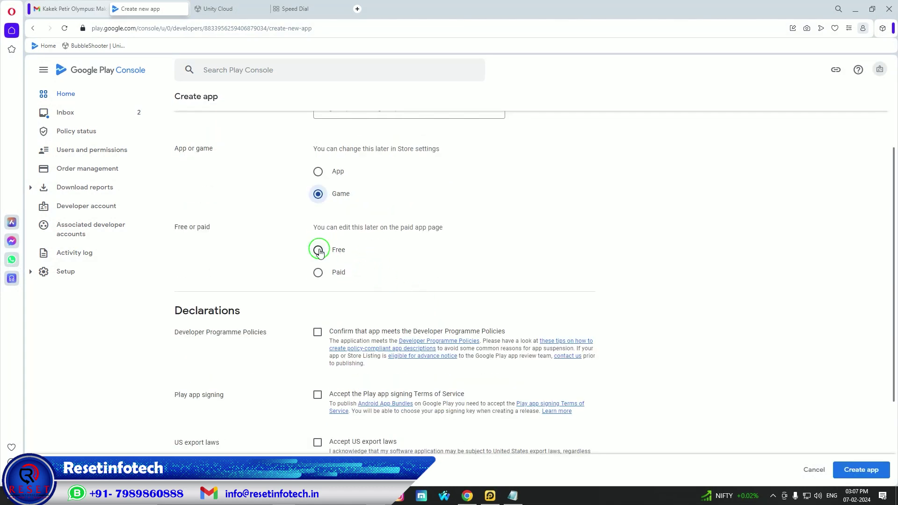
Step: Accept the Developer Programme Policies, Play app signing and US export laws declarations and create the app
{"action": "scroll", "coordinate": [424, 281], "scroll_direction": "down", "scroll_amount": 3}
{"action": "scroll", "coordinate": [423, 281], "scroll_direction": "up", "scroll_amount": 2}
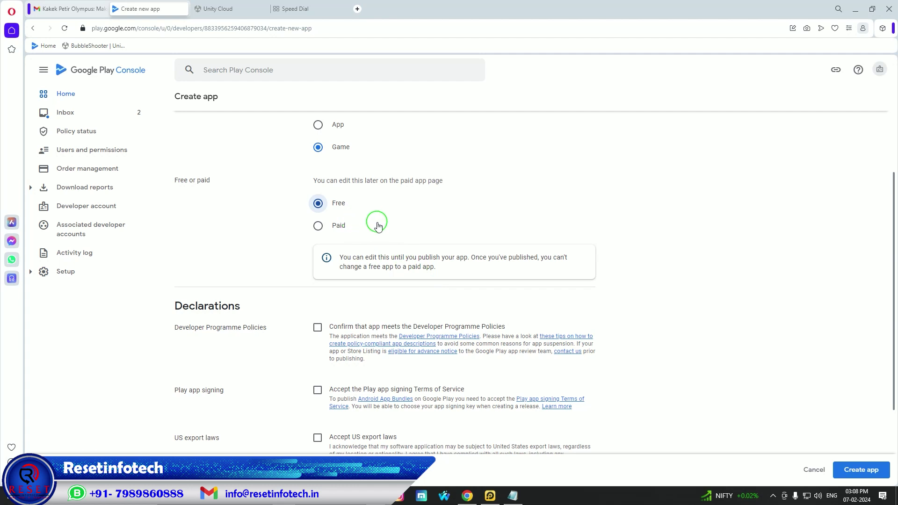
{"action": "scroll", "coordinate": [378, 227], "scroll_direction": "down", "scroll_amount": 2}
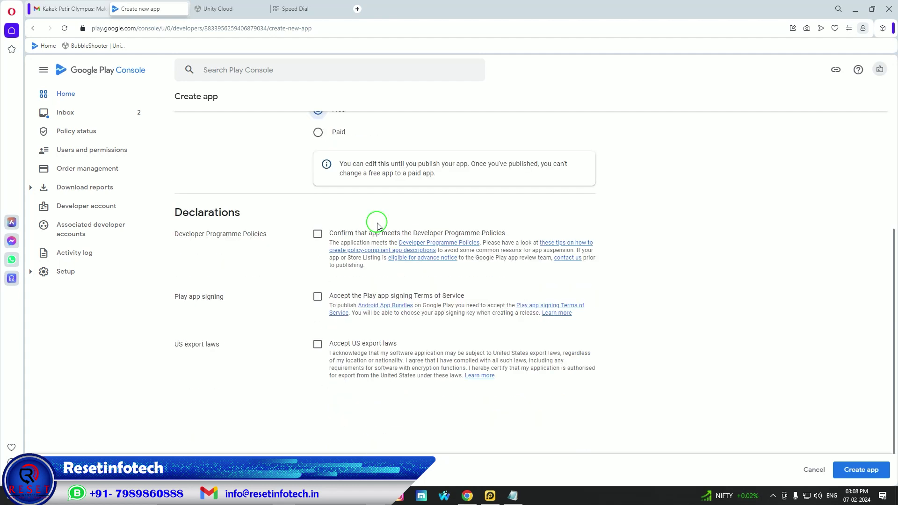
{"action": "left_click", "coordinate": [317, 234]}
{"action": "left_click", "coordinate": [318, 297]}
{"action": "left_click", "coordinate": [318, 344]}
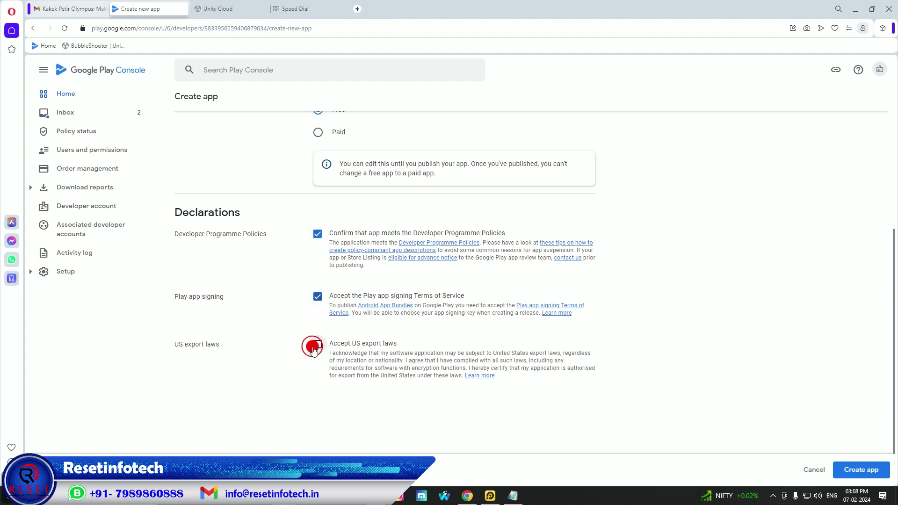
{"action": "left_click", "coordinate": [852, 473]}
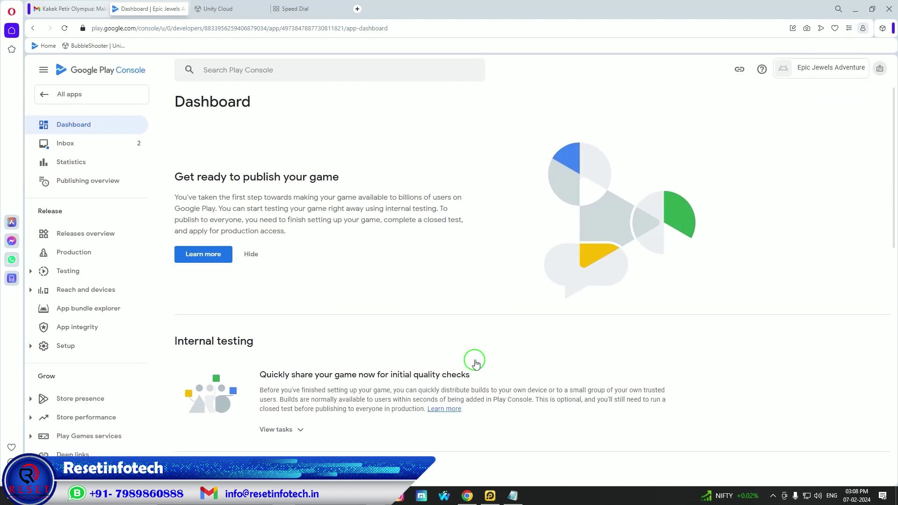
Step: Examine the dashboard's sections on internal testing, finishing the game setup, closed testing and production access requirements
{"action": "scroll", "coordinate": [423, 295], "scroll_direction": "down", "scroll_amount": 4}
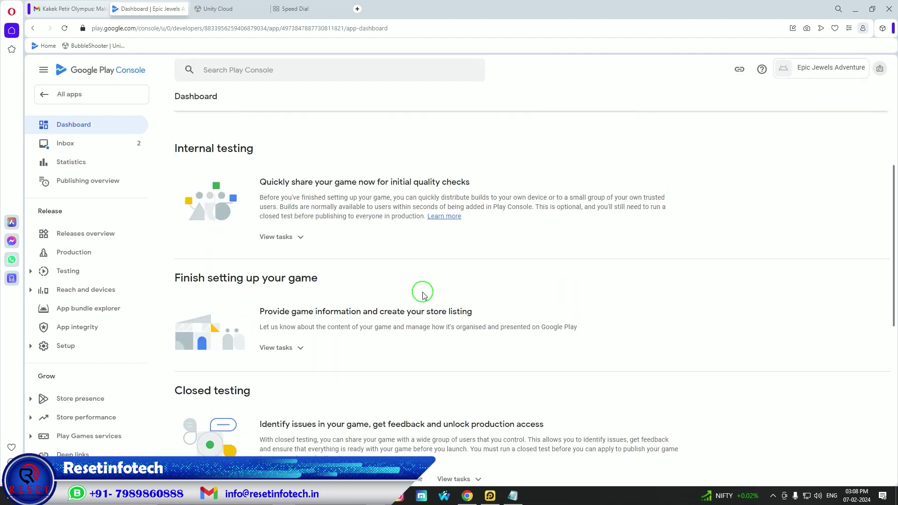
{"action": "scroll", "coordinate": [424, 295], "scroll_direction": "down", "scroll_amount": 7}
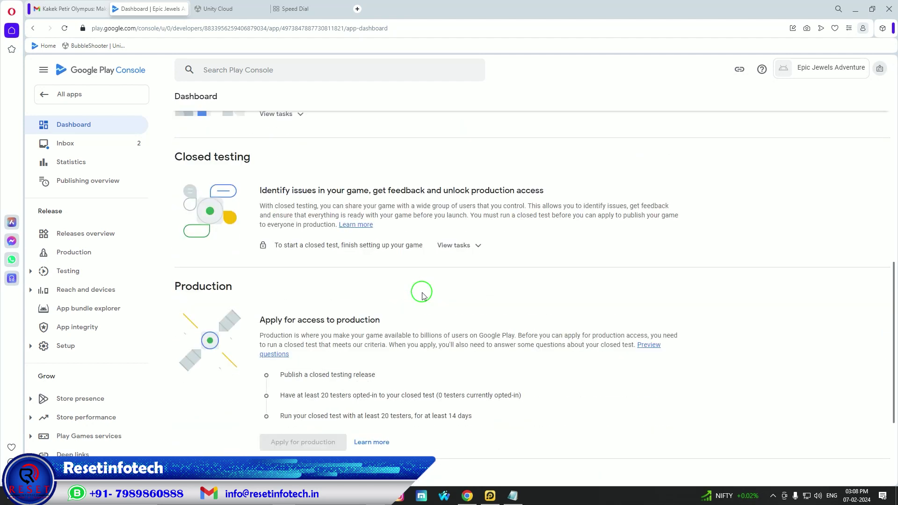
{"action": "scroll", "coordinate": [423, 294], "scroll_direction": "up", "scroll_amount": 11}
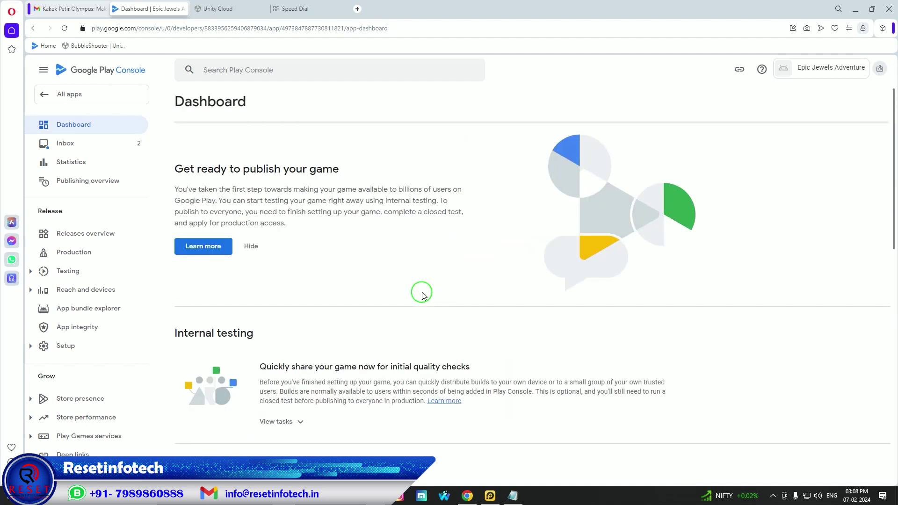
{"action": "scroll", "coordinate": [423, 292], "scroll_direction": "down", "scroll_amount": 1}
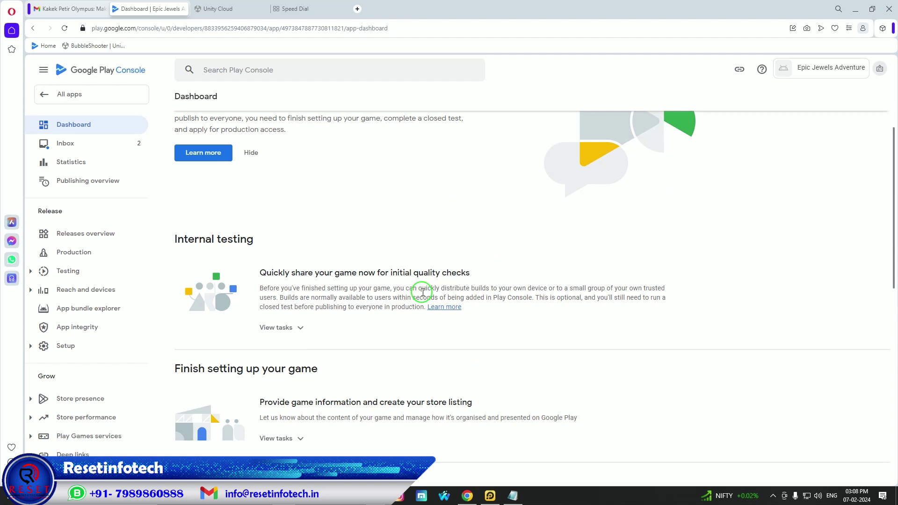
{"action": "scroll", "coordinate": [422, 293], "scroll_direction": "up", "scroll_amount": 2}
{"action": "scroll", "coordinate": [423, 294], "scroll_direction": "down", "scroll_amount": 6}
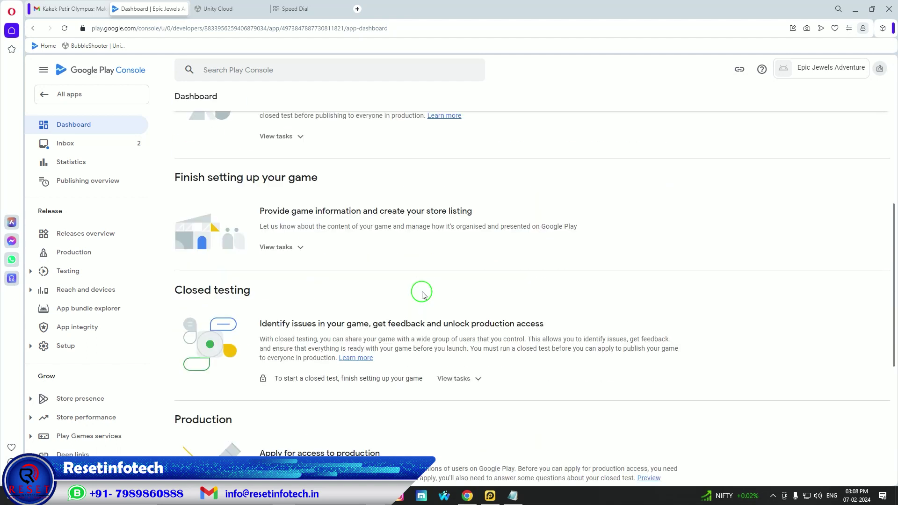
{"action": "scroll", "coordinate": [423, 294], "scroll_direction": "down", "scroll_amount": 3}
{"action": "scroll", "coordinate": [422, 294], "scroll_direction": "down", "scroll_amount": 3}
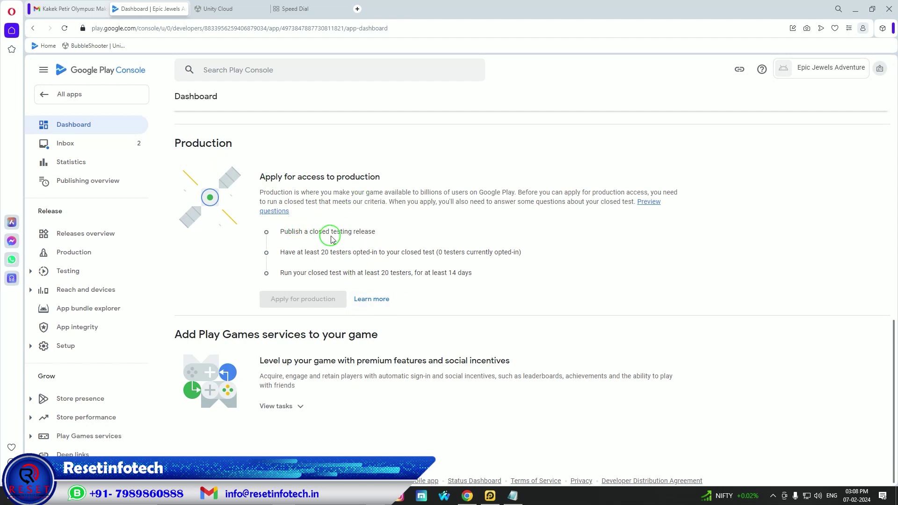
{"action": "scroll", "coordinate": [331, 239], "scroll_direction": "up", "scroll_amount": 10}
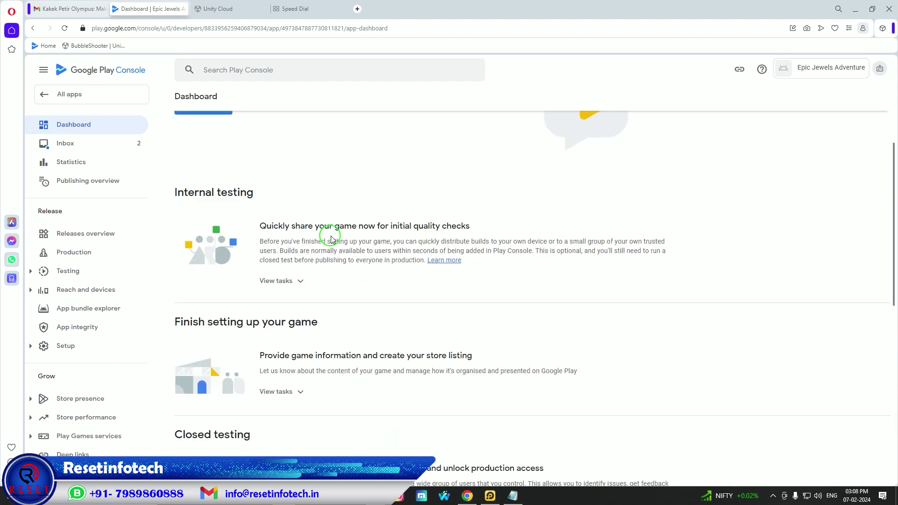
{"action": "scroll", "coordinate": [331, 239], "scroll_direction": "up", "scroll_amount": 3}
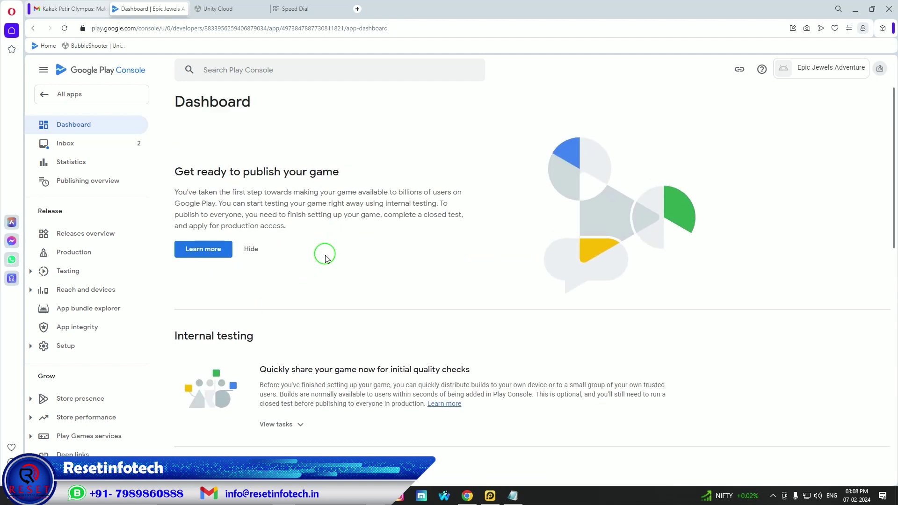
{"action": "scroll", "coordinate": [326, 257], "scroll_direction": "down", "scroll_amount": 1}
{"action": "scroll", "coordinate": [327, 257], "scroll_direction": "down", "scroll_amount": 3}
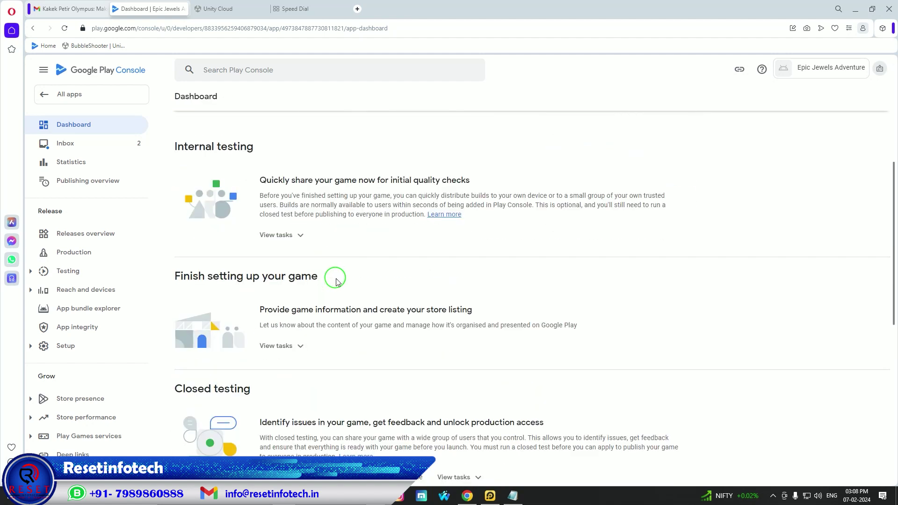
{"action": "scroll", "coordinate": [335, 276], "scroll_direction": "down", "scroll_amount": 3}
{"action": "scroll", "coordinate": [330, 286], "scroll_direction": "up", "scroll_amount": 2}
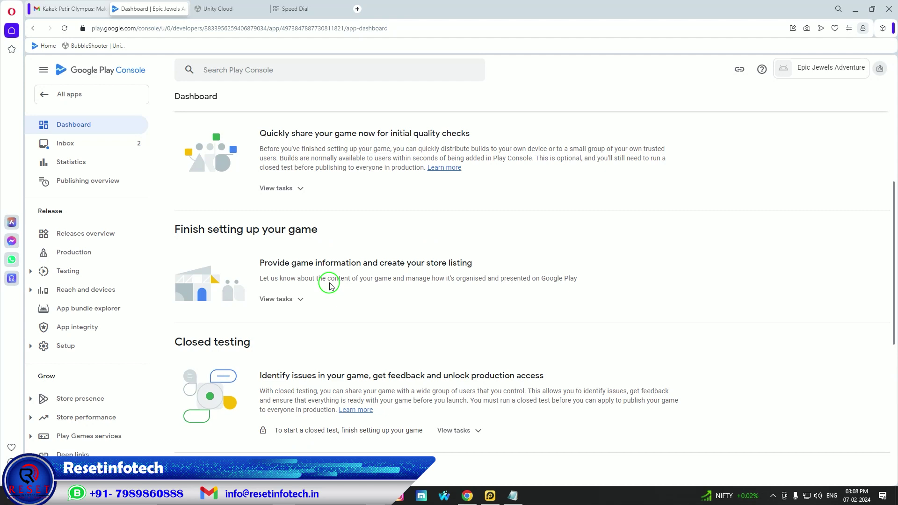
{"action": "scroll", "coordinate": [330, 286], "scroll_direction": "down", "scroll_amount": 2}
{"action": "scroll", "coordinate": [299, 319], "scroll_direction": "down", "scroll_amount": 3}
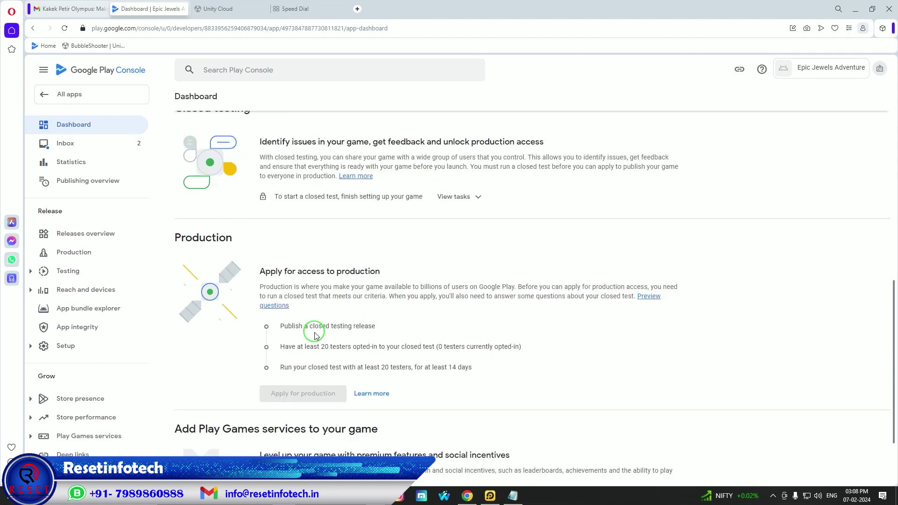
{"action": "scroll", "coordinate": [317, 331], "scroll_direction": "up", "scroll_amount": 4}
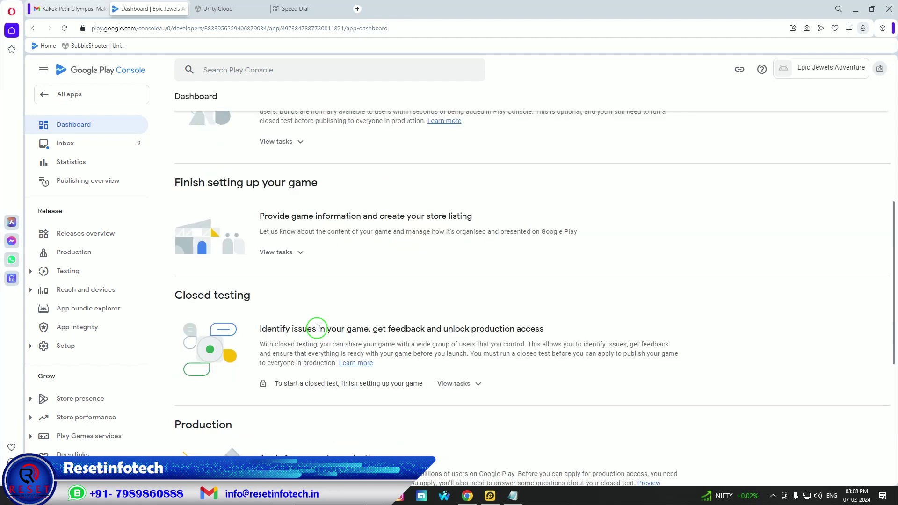
{"action": "scroll", "coordinate": [319, 329], "scroll_direction": "up", "scroll_amount": 2}
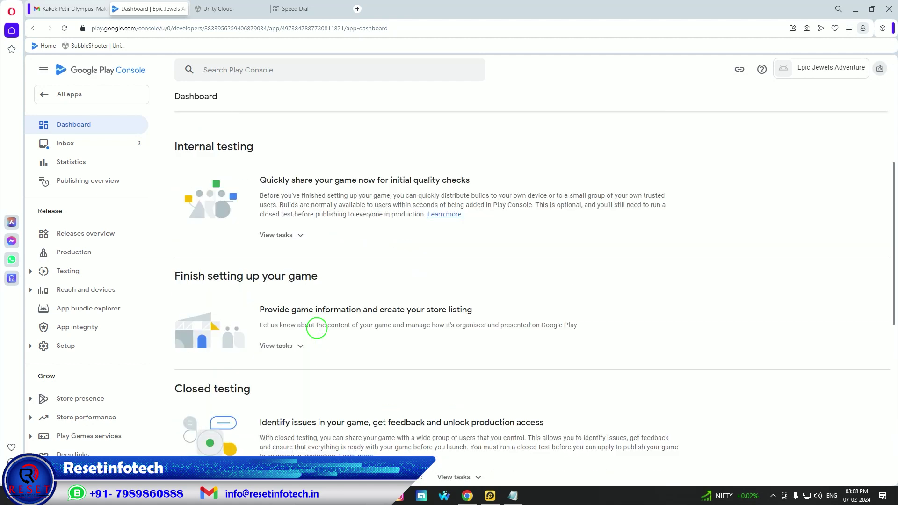
Step: Open the Set privacy policy task under the game setup tasks and copy the privacy policy URL from the game text file
{"action": "left_click", "coordinate": [287, 346]}
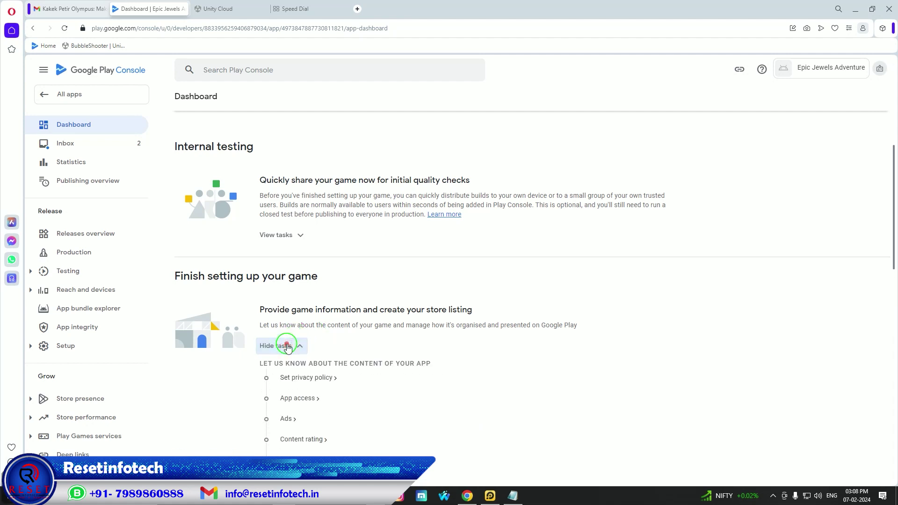
{"action": "scroll", "coordinate": [331, 345], "scroll_direction": "down", "scroll_amount": 2}
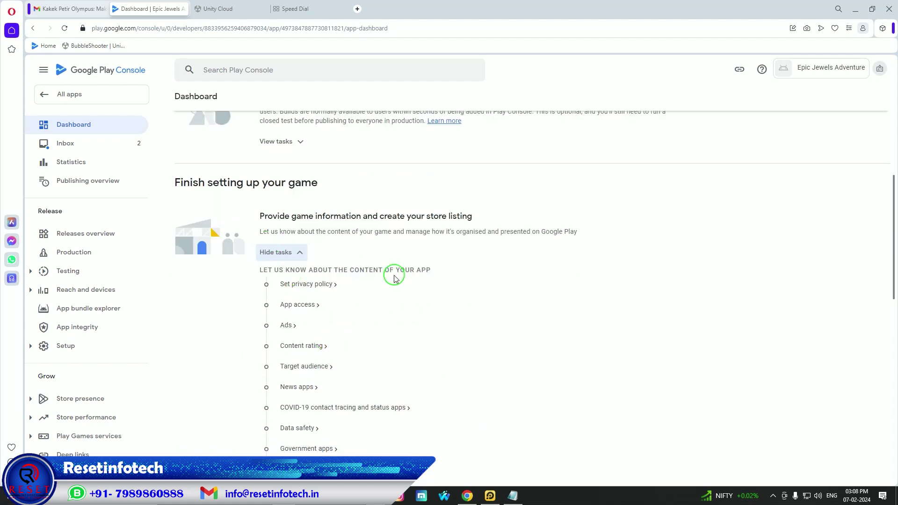
{"action": "left_click", "coordinate": [318, 286]}
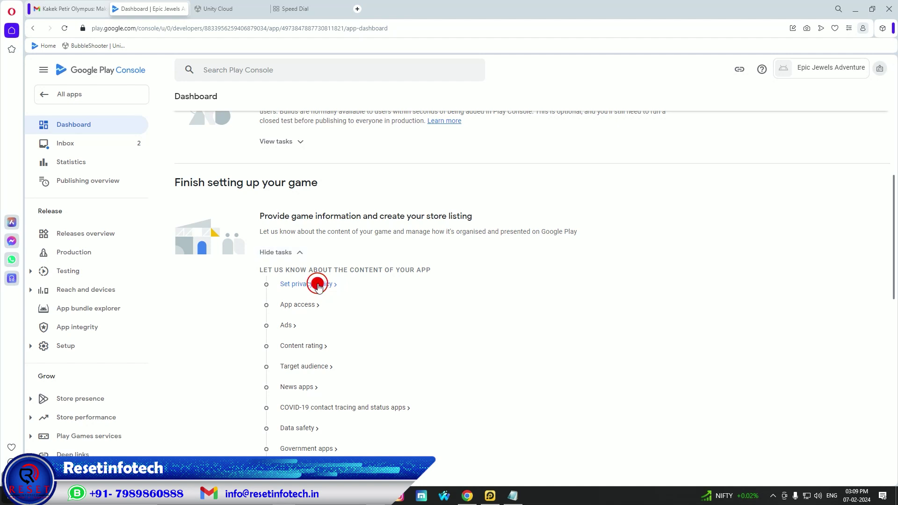
{"action": "left_click", "coordinate": [514, 496]}
{"action": "left_click_drag", "start_coordinate": [477, 112], "coordinate": [160, 114]}
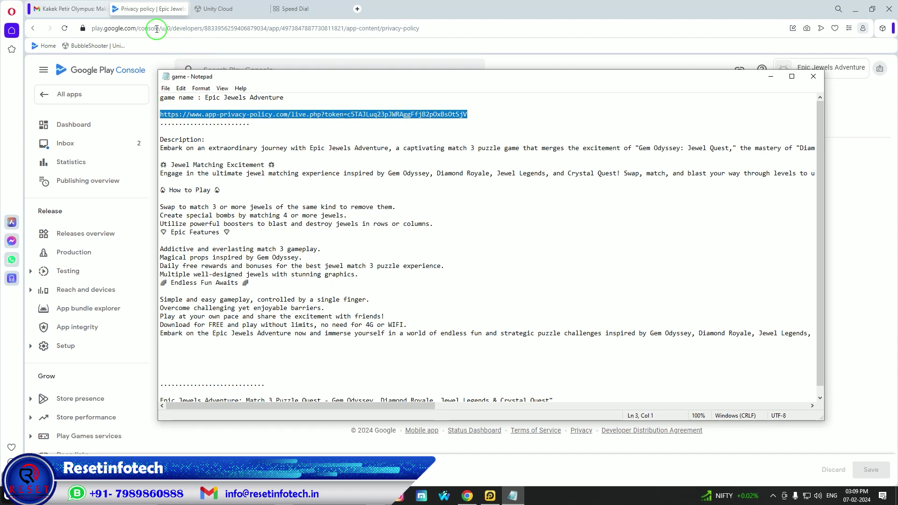
Step: Paste the copied URL as the game's privacy policy, save it and return to the dashboard
{"action": "left_click", "coordinate": [145, 8]}
{"action": "left_click", "coordinate": [334, 210]}
{"action": "key", "text": "ctrl+v"}
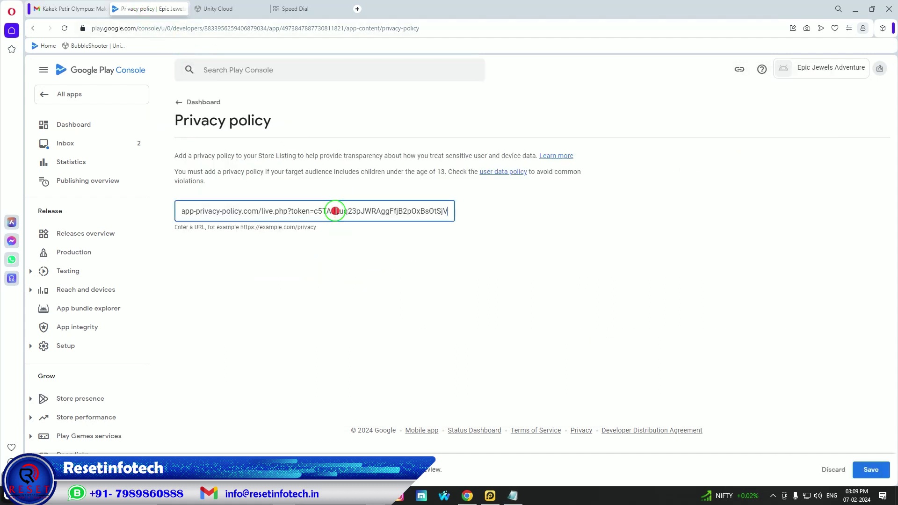
{"action": "left_click", "coordinate": [868, 471]}
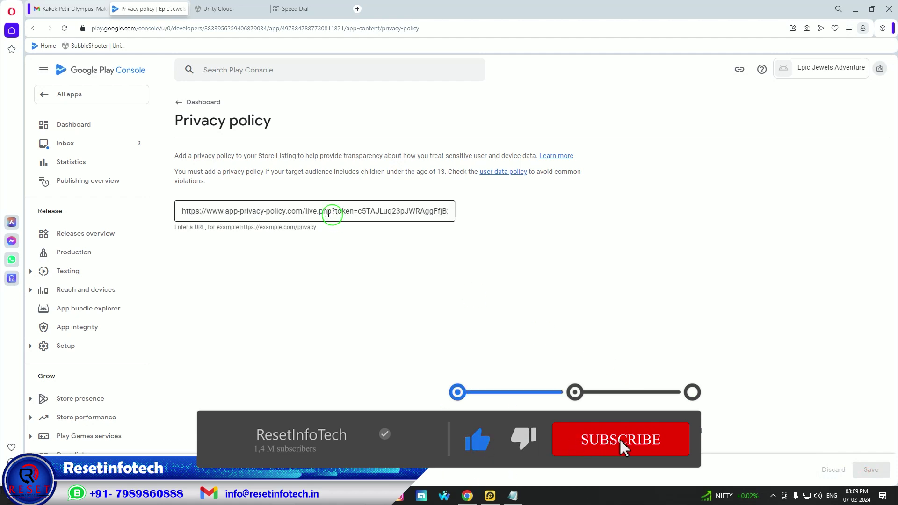
{"action": "left_click", "coordinate": [180, 103]}
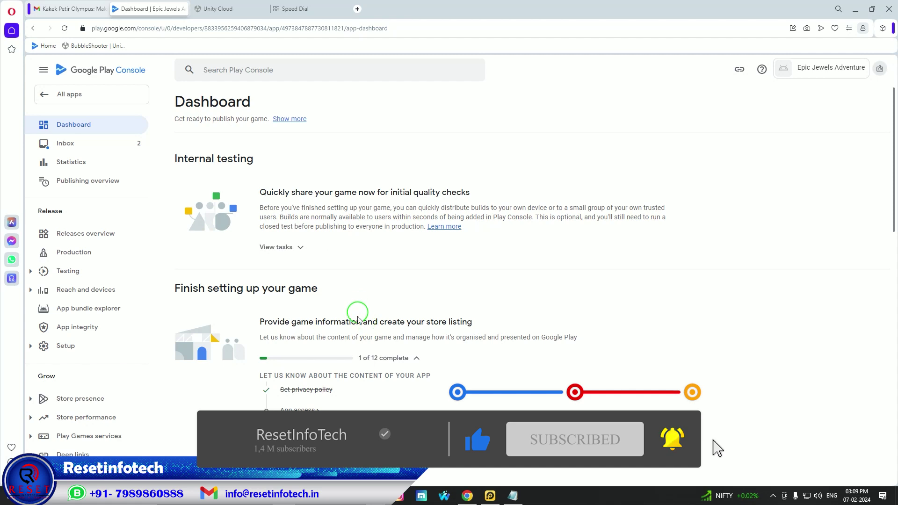
Step: Declare in App access that all functionality is available without any access restrictions, save it and return to the dashboard
{"action": "left_click", "coordinate": [303, 410]}
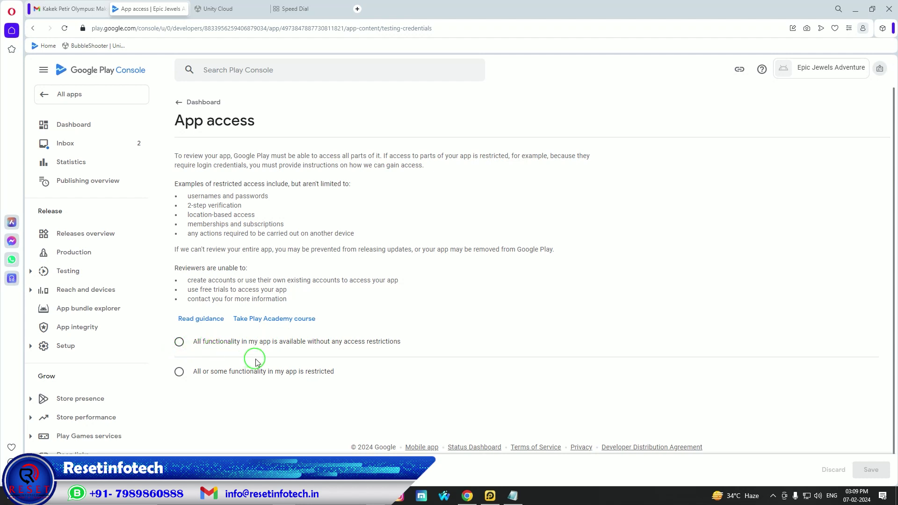
{"action": "left_click", "coordinate": [181, 342]}
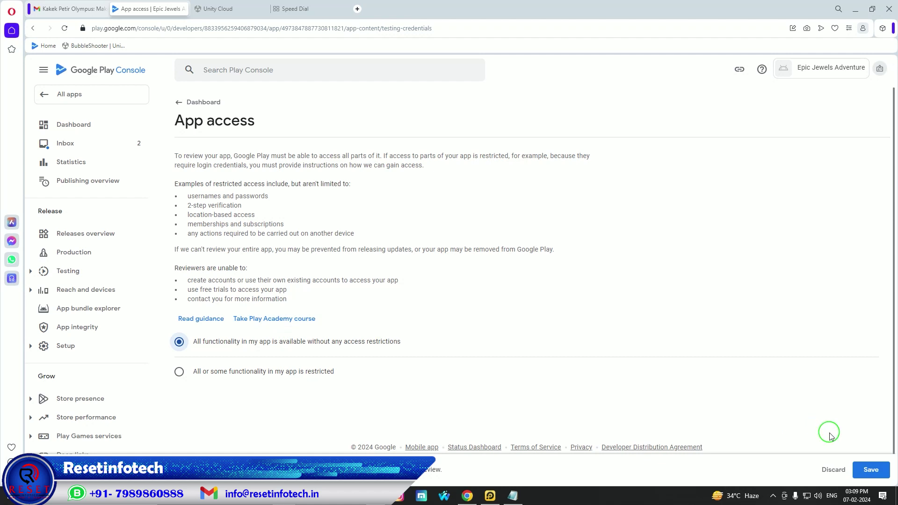
{"action": "left_click", "coordinate": [882, 473]}
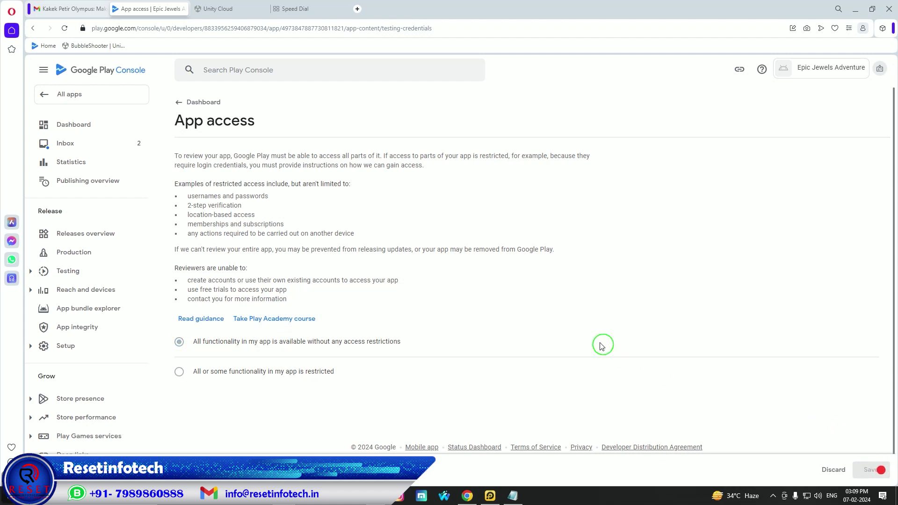
{"action": "left_click", "coordinate": [179, 104]}
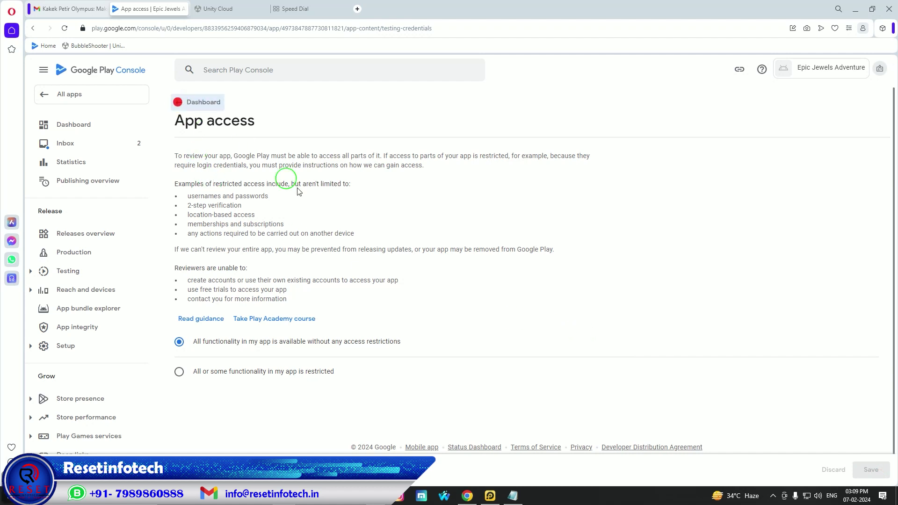
Step: Complete the Ads task by declaring that the app contains ads, save it and return to the dashboard
{"action": "scroll", "coordinate": [378, 262], "scroll_direction": "down", "scroll_amount": 3}
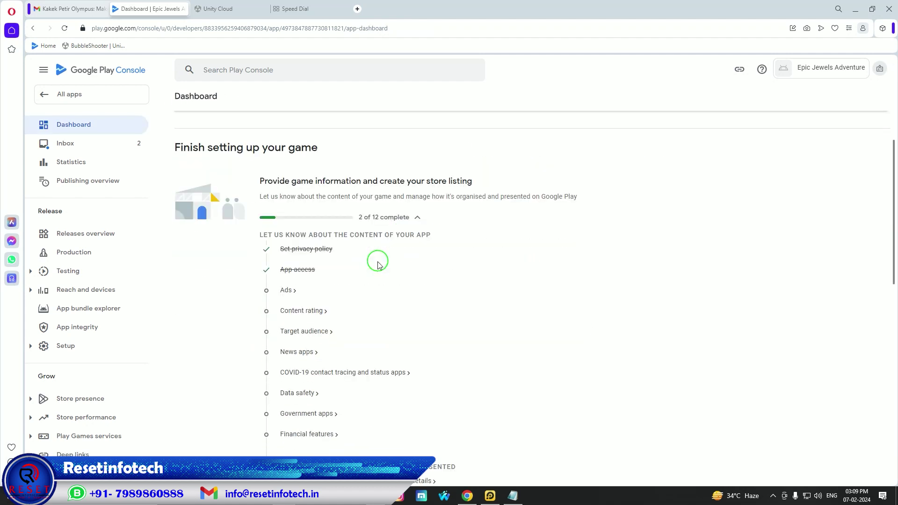
{"action": "left_click", "coordinate": [290, 290]}
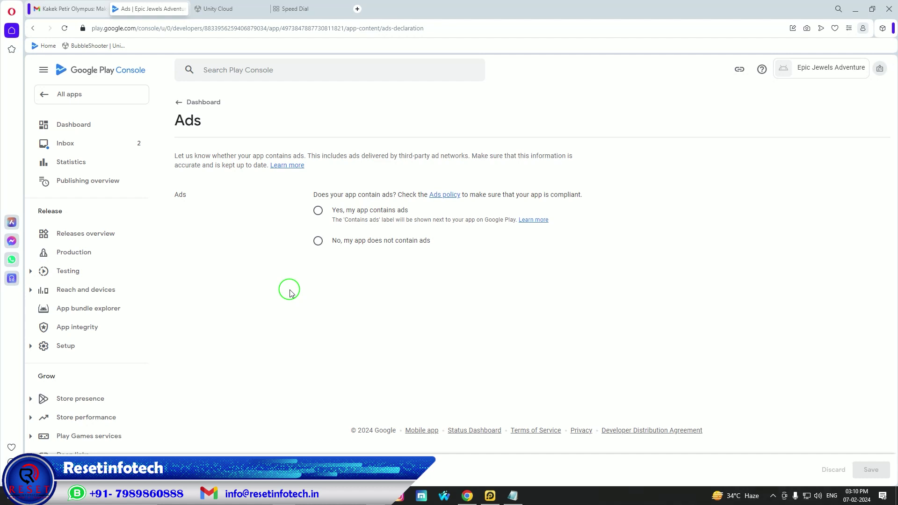
{"action": "left_click", "coordinate": [318, 212]}
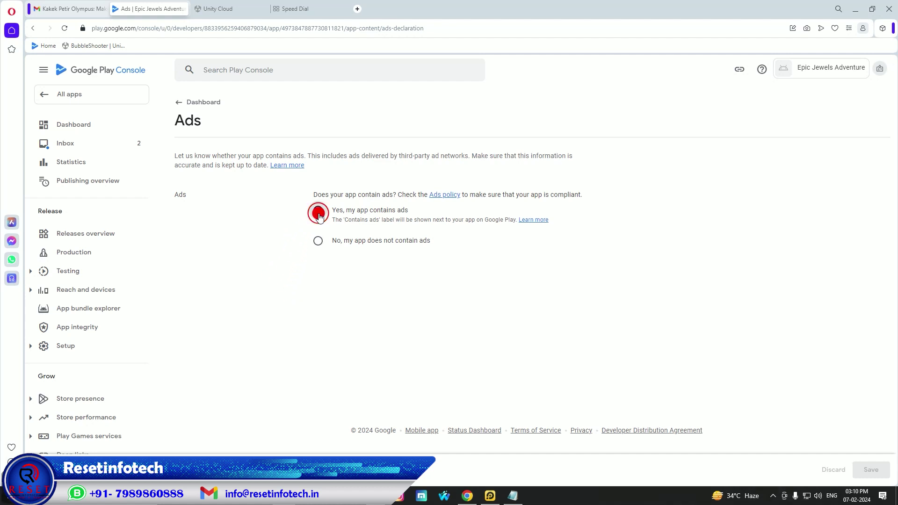
{"action": "left_click", "coordinate": [867, 470]}
{"action": "left_click", "coordinate": [178, 107]}
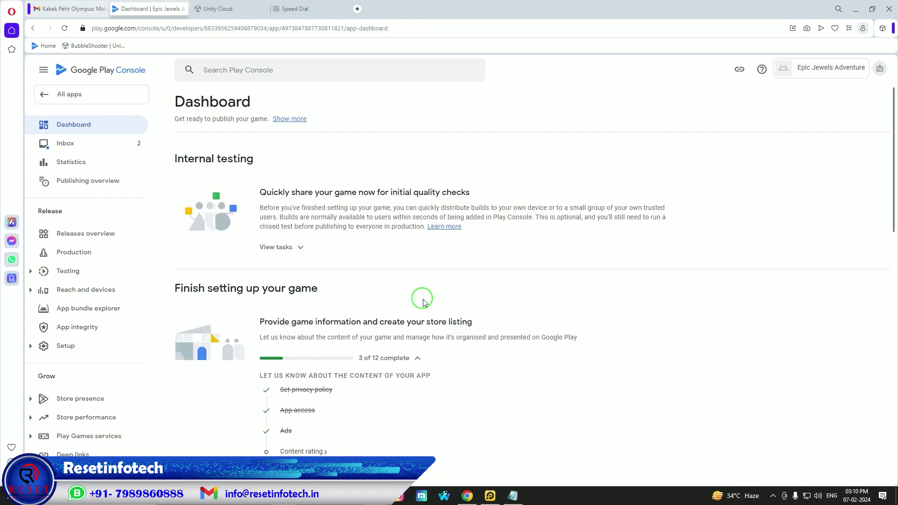
Step: Start the Content rating questionnaire and copy the account's e-mail address from the Gmail account details
{"action": "scroll", "coordinate": [423, 302], "scroll_direction": "down", "scroll_amount": 3}
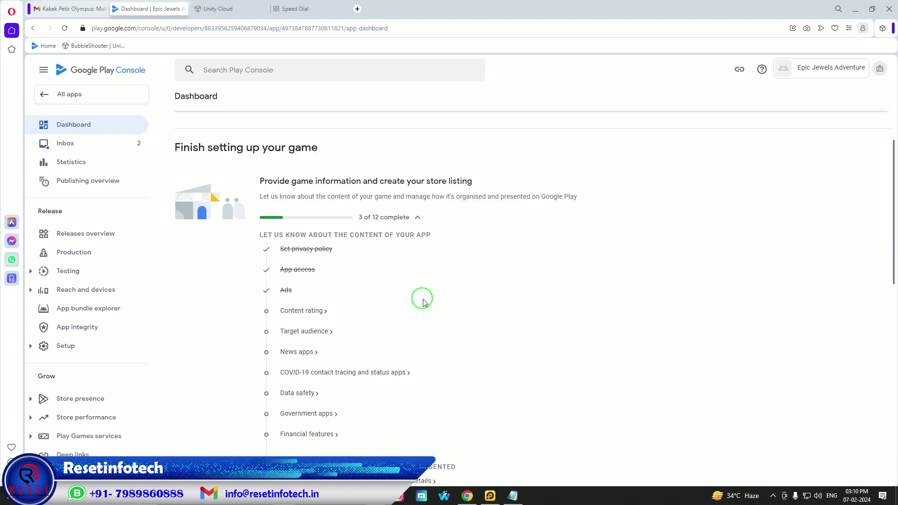
{"action": "left_click", "coordinate": [315, 313]}
{"action": "left_click", "coordinate": [222, 274]}
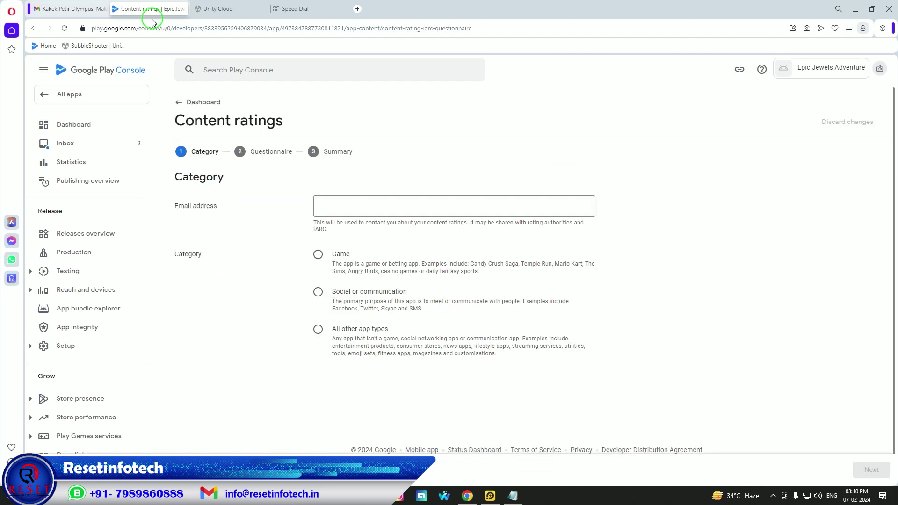
{"action": "left_click", "coordinate": [75, 8]}
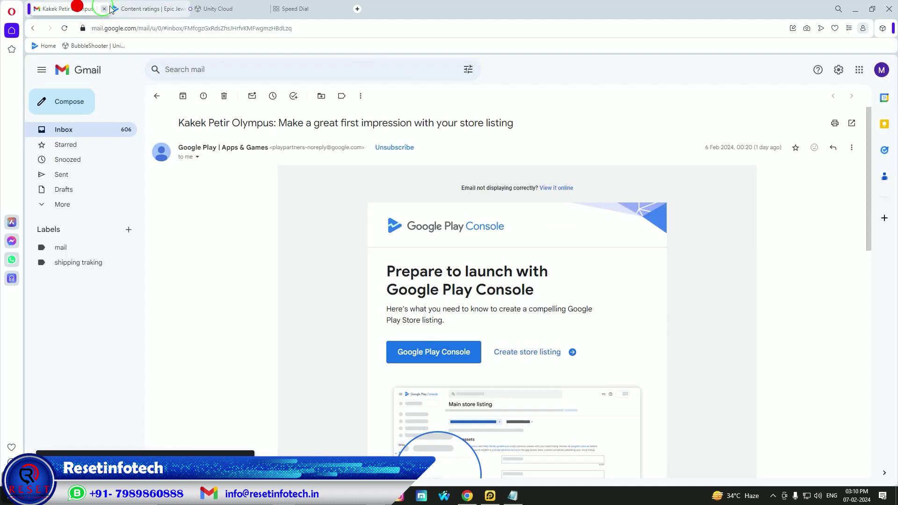
{"action": "left_click", "coordinate": [882, 71]}
{"action": "left_click_drag", "start_coordinate": [749, 98], "coordinate": [822, 100]}
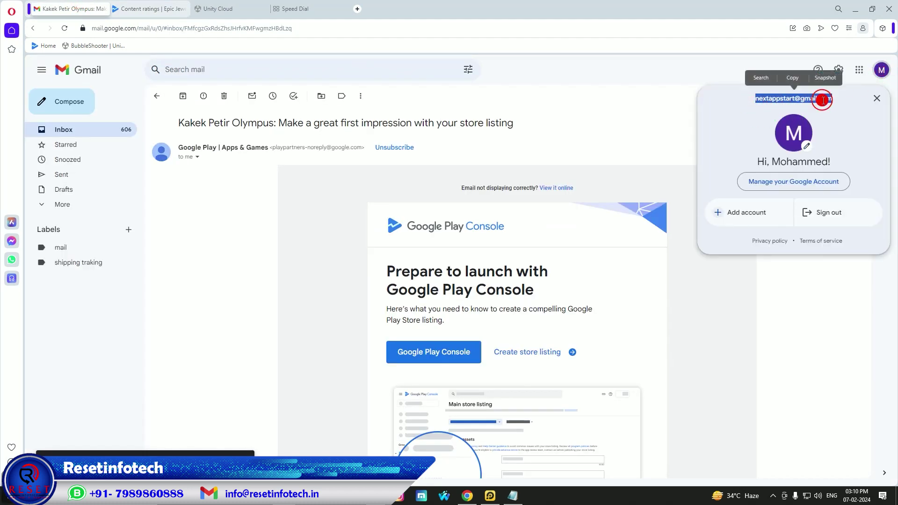
{"action": "right_click", "coordinate": [823, 100]}
{"action": "left_click", "coordinate": [756, 129]}
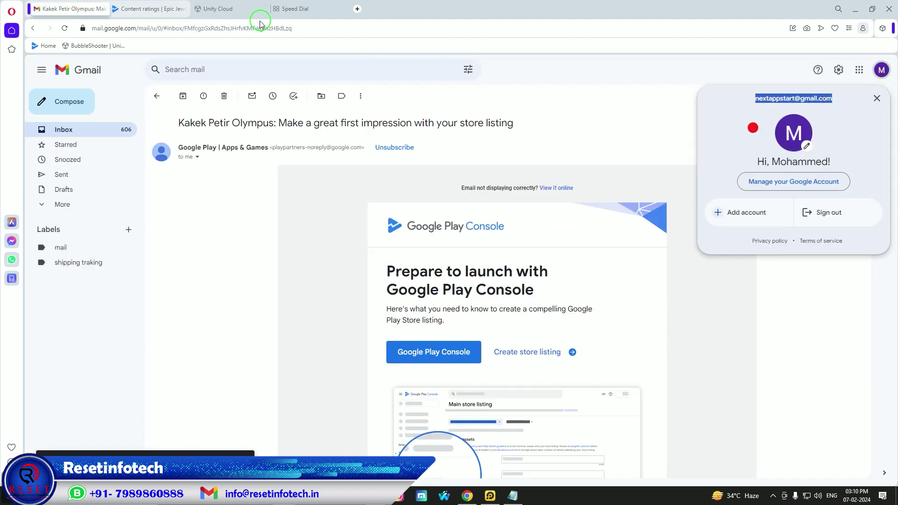
Step: Paste the copied e-mail address as the content rating contact, choose the Game category and proceed to the questionnaire
{"action": "left_click", "coordinate": [151, 6]}
{"action": "left_click", "coordinate": [405, 206]}
{"action": "key", "text": "ctrl+v"}
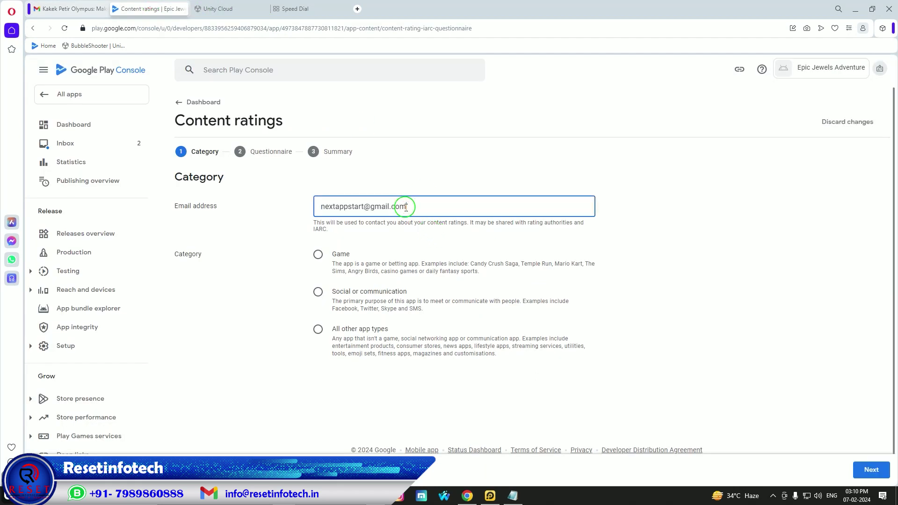
{"action": "left_click", "coordinate": [323, 259]}
{"action": "left_click", "coordinate": [866, 472]}
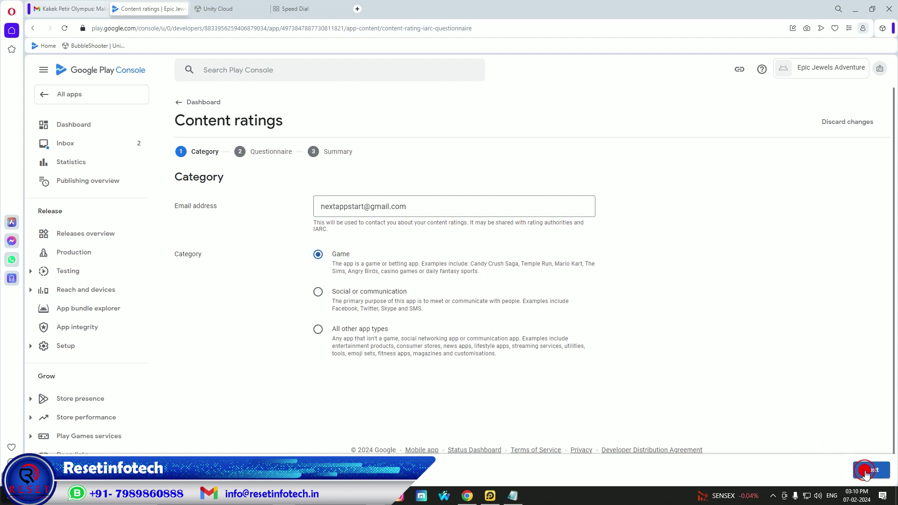
Step: Answer No to the violence, fear, sexuality, gambling, language, controlled substance and crude humour questions
{"action": "left_click", "coordinate": [230, 258]}
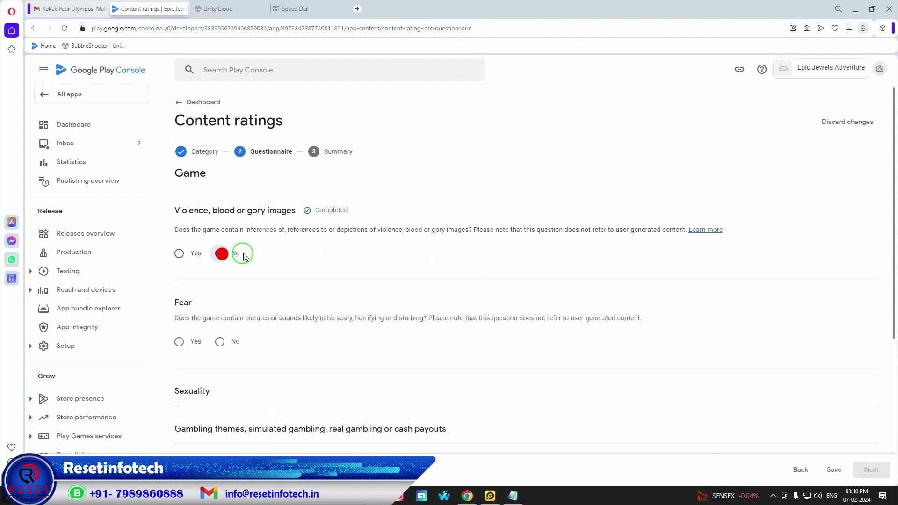
{"action": "left_click", "coordinate": [223, 258]}
{"action": "left_click", "coordinate": [221, 344]}
{"action": "left_click", "coordinate": [221, 250]}
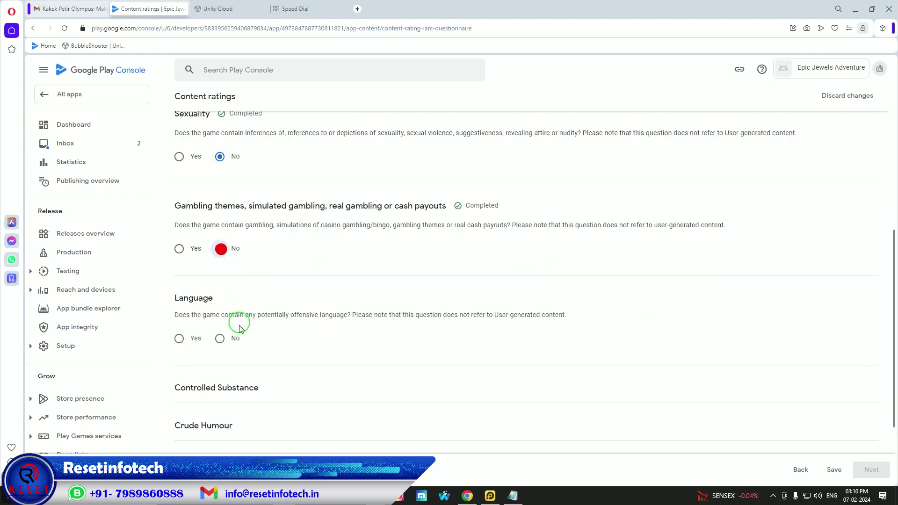
{"action": "left_click", "coordinate": [221, 339]}
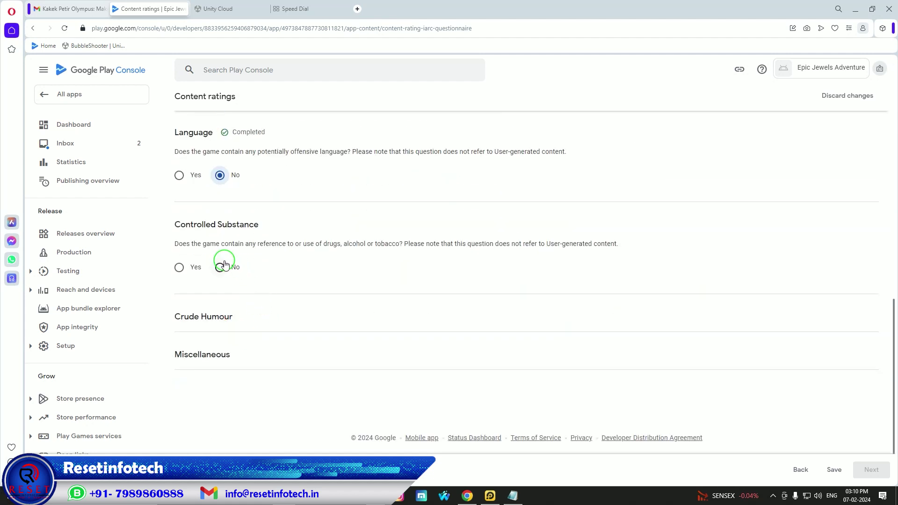
{"action": "left_click", "coordinate": [221, 267]}
{"action": "left_click", "coordinate": [222, 359]}
Step: Answer No to all the Miscellaneous questions, save the questionnaire and proceed to the ratings summary
{"action": "left_click", "coordinate": [220, 264]}
{"action": "left_click", "coordinate": [223, 319]}
{"action": "left_click", "coordinate": [222, 374]}
{"action": "left_click", "coordinate": [220, 427]}
{"action": "scroll", "coordinate": [285, 330], "scroll_direction": "down", "scroll_amount": 5}
{"action": "left_click", "coordinate": [221, 248]}
{"action": "left_click", "coordinate": [219, 302]}
{"action": "left_click", "coordinate": [213, 358]}
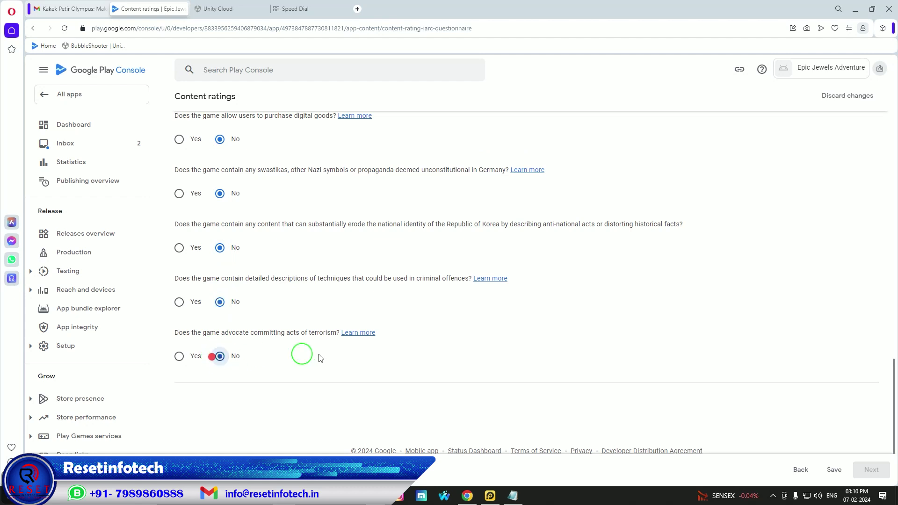
{"action": "scroll", "coordinate": [621, 410], "scroll_direction": "down", "scroll_amount": 1}
{"action": "left_click", "coordinate": [834, 469]}
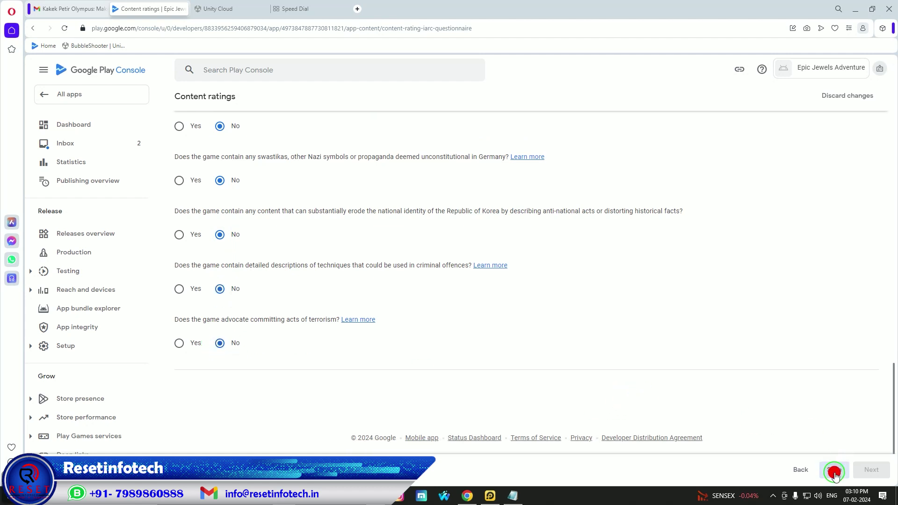
{"action": "left_click", "coordinate": [872, 471]}
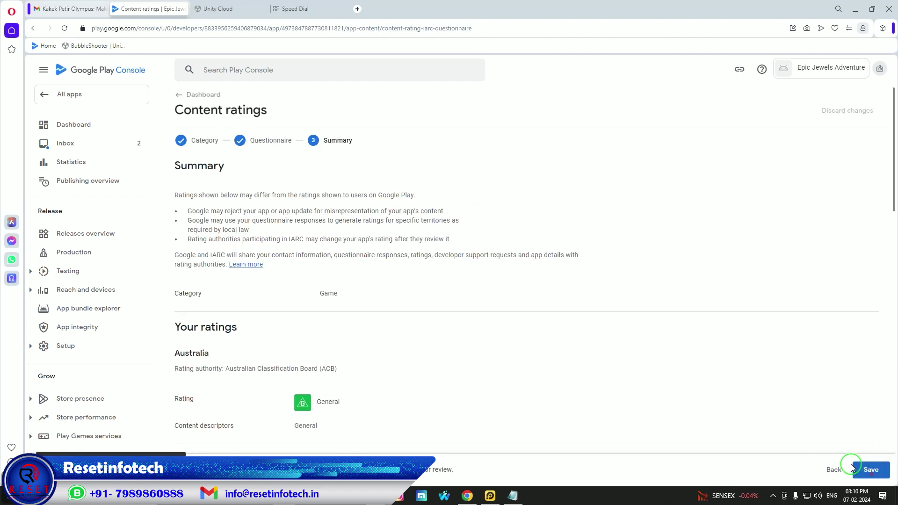
Step: Review the content ratings summary down to its end, save the ratings and return to the dashboard
{"action": "scroll", "coordinate": [629, 307], "scroll_direction": "down", "scroll_amount": 4}
{"action": "scroll", "coordinate": [700, 353], "scroll_direction": "down", "scroll_amount": 10}
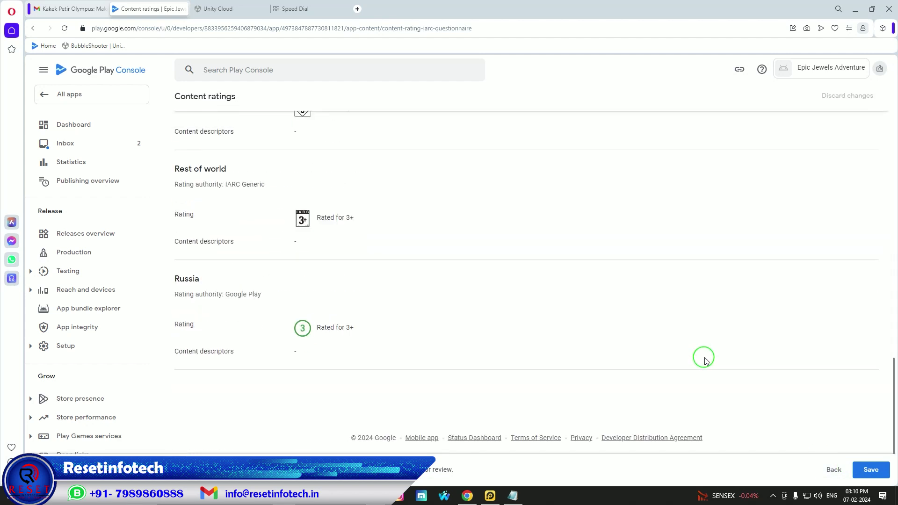
{"action": "left_click", "coordinate": [877, 474]}
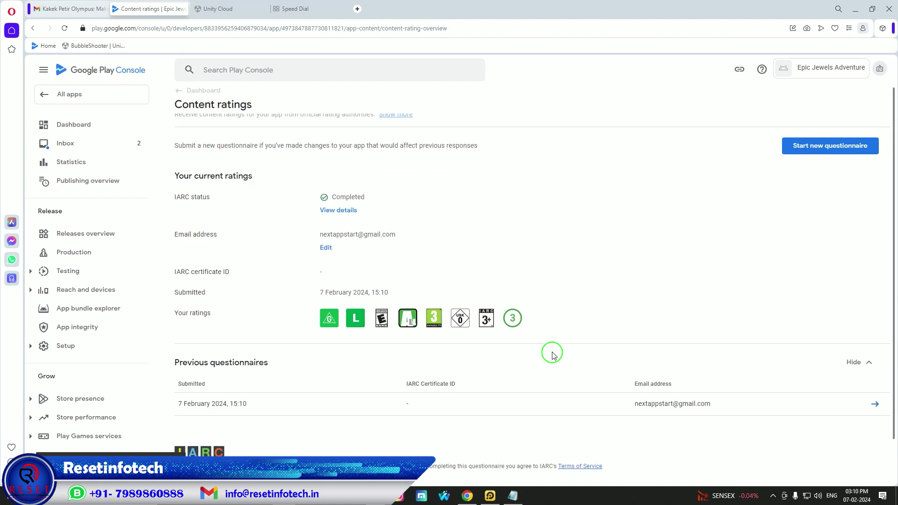
{"action": "left_click", "coordinate": [187, 110]}
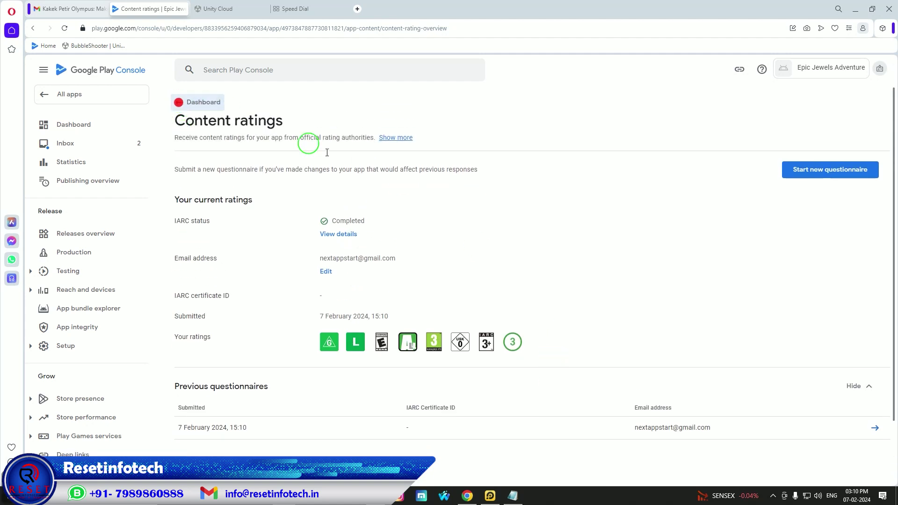
Step: Open the Target audience task, set the target age group to 18 and over and continue to Store presence
{"action": "scroll", "coordinate": [468, 271], "scroll_direction": "down", "scroll_amount": 3}
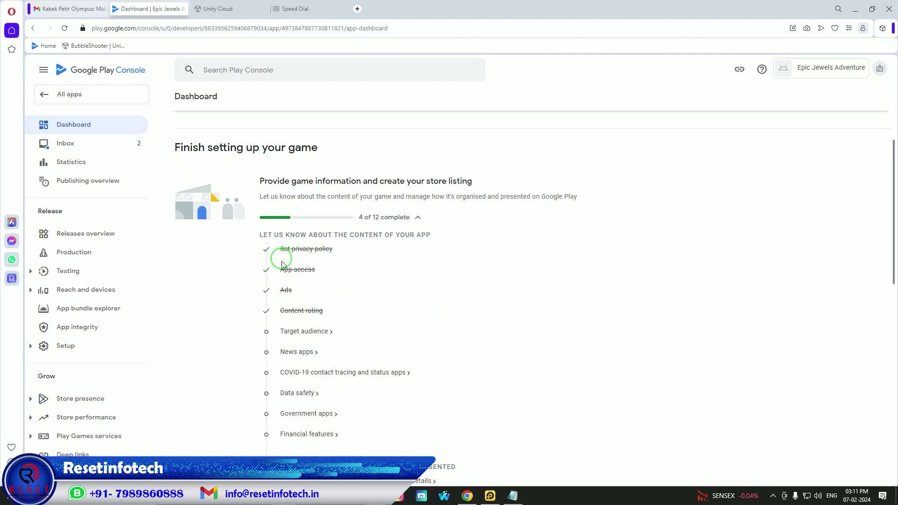
{"action": "left_click", "coordinate": [295, 331]}
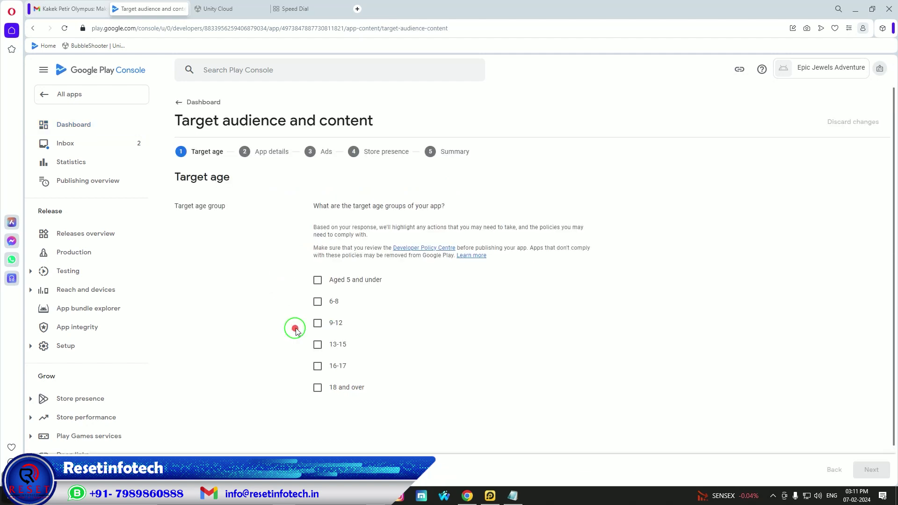
{"action": "left_click", "coordinate": [318, 389]}
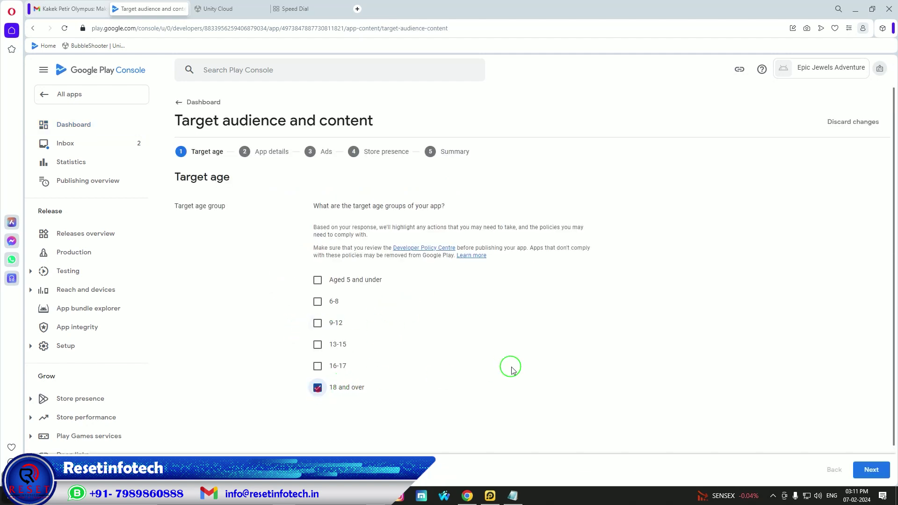
{"action": "left_click", "coordinate": [863, 466]}
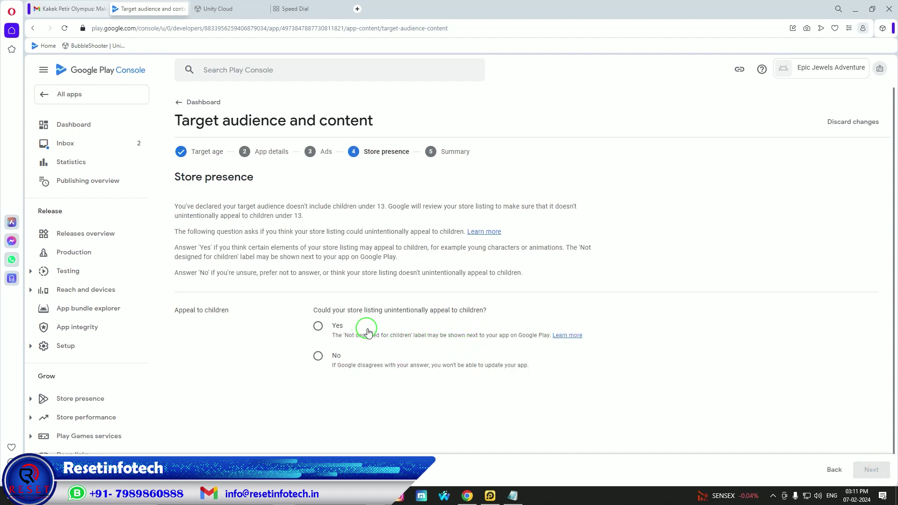
Step: Answer Yes to the store listing unintentionally appealing to children, save the target audience declaration and return to the dashboard
{"action": "left_click", "coordinate": [318, 326]}
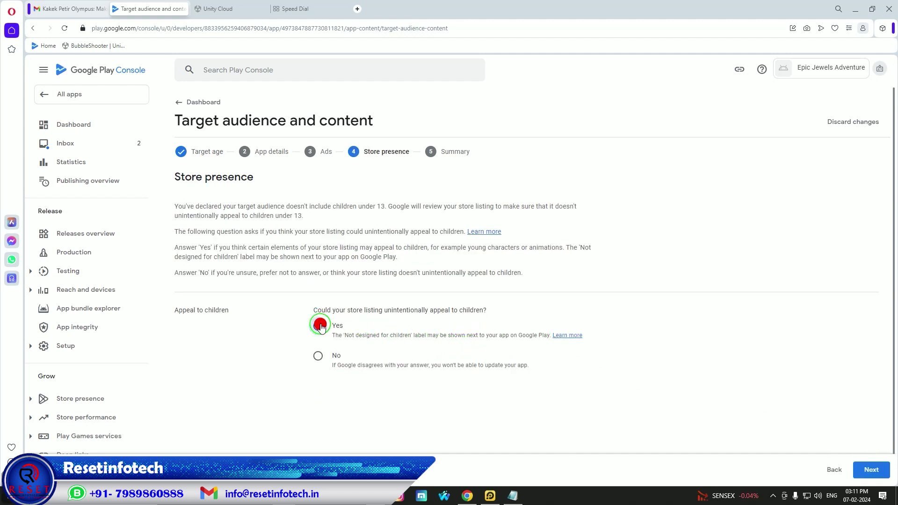
{"action": "left_click", "coordinate": [871, 470]}
{"action": "left_click", "coordinate": [871, 470]}
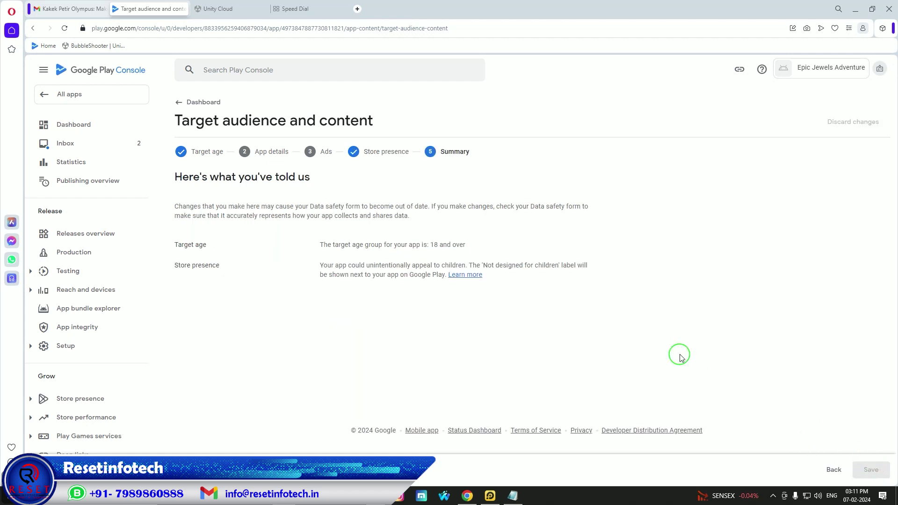
{"action": "left_click", "coordinate": [182, 107]}
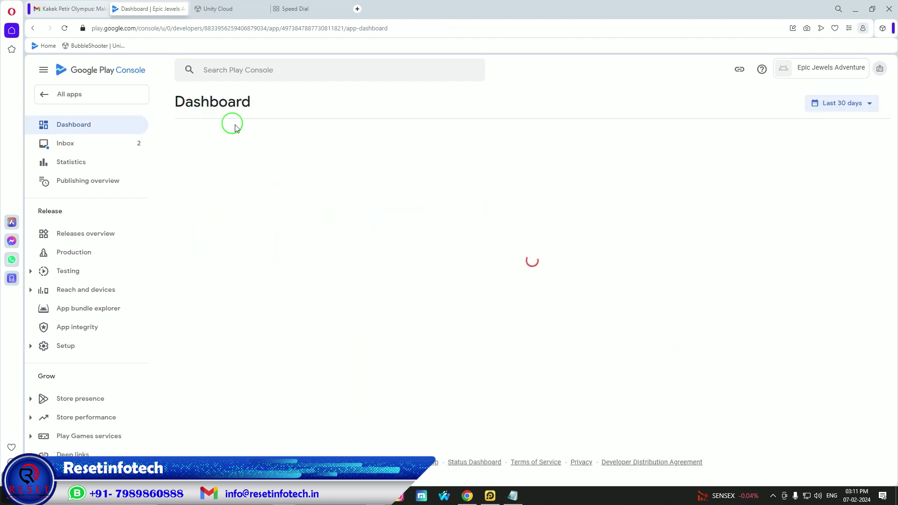
Step: Declare in the News apps task that the app is not a news app, save it and return to the dashboard
{"action": "scroll", "coordinate": [461, 266], "scroll_direction": "down", "scroll_amount": 4}
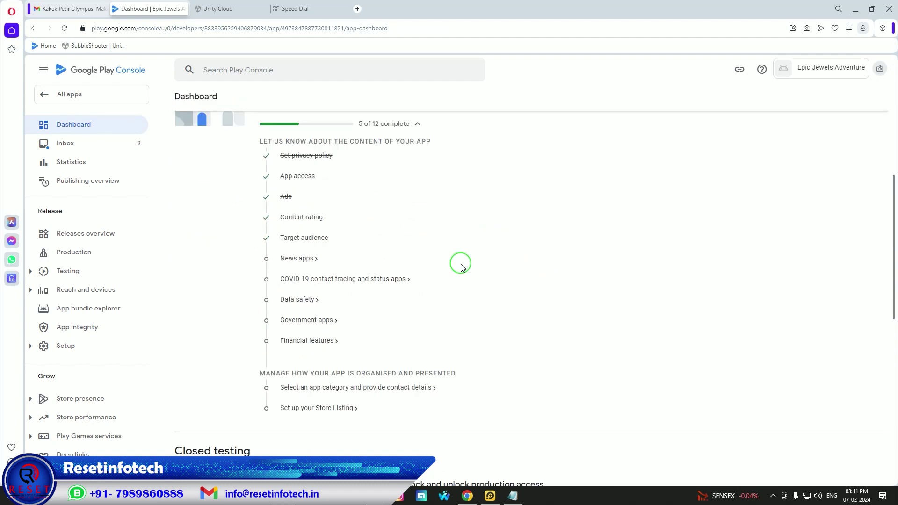
{"action": "left_click", "coordinate": [304, 263]}
{"action": "left_click", "coordinate": [318, 192]}
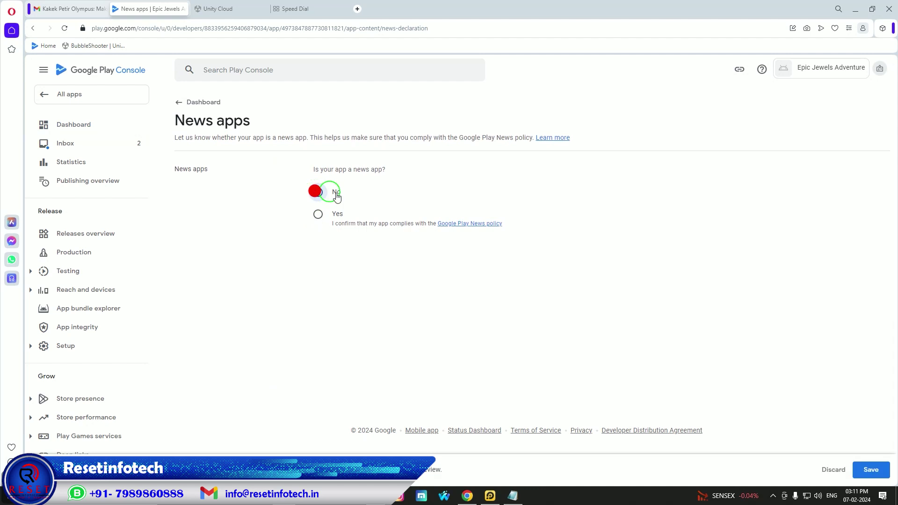
{"action": "left_click", "coordinate": [870, 472]}
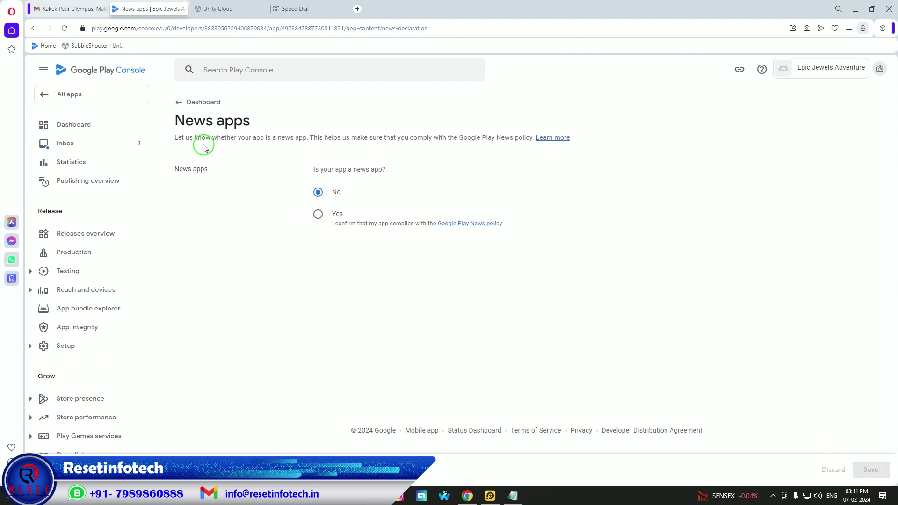
{"action": "left_click", "coordinate": [181, 111]}
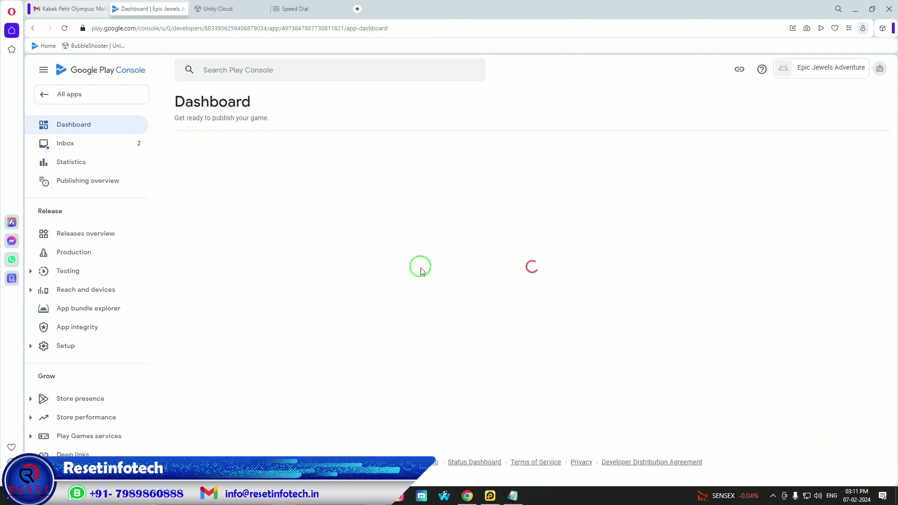
Step: Declare in the COVID-19 contact tracing and status apps task that the app is neither, save it and return to the dashboard
{"action": "scroll", "coordinate": [420, 271], "scroll_direction": "down", "scroll_amount": 5}
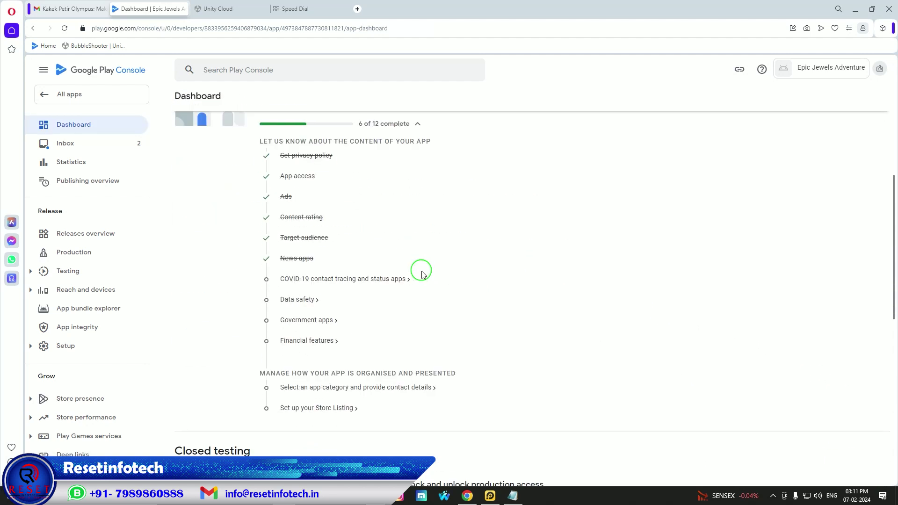
{"action": "left_click", "coordinate": [329, 282]}
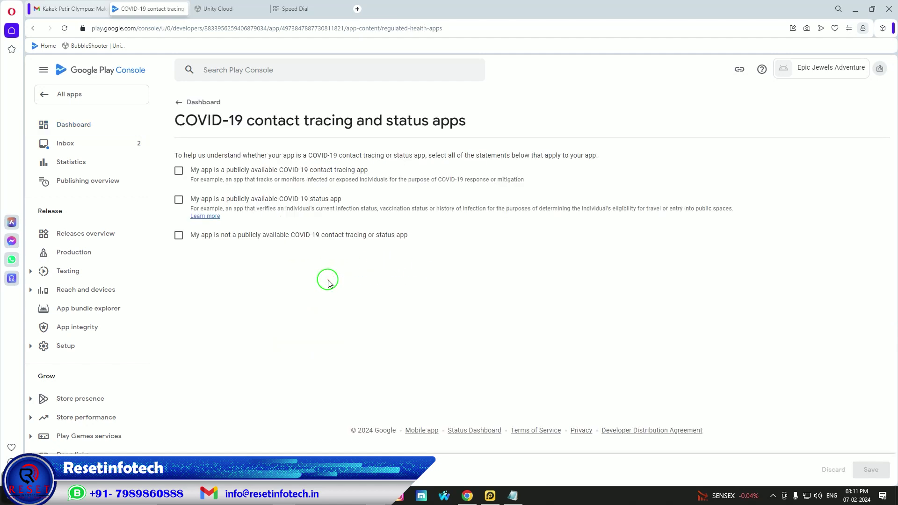
{"action": "left_click", "coordinate": [178, 238]}
{"action": "left_click", "coordinate": [870, 468]}
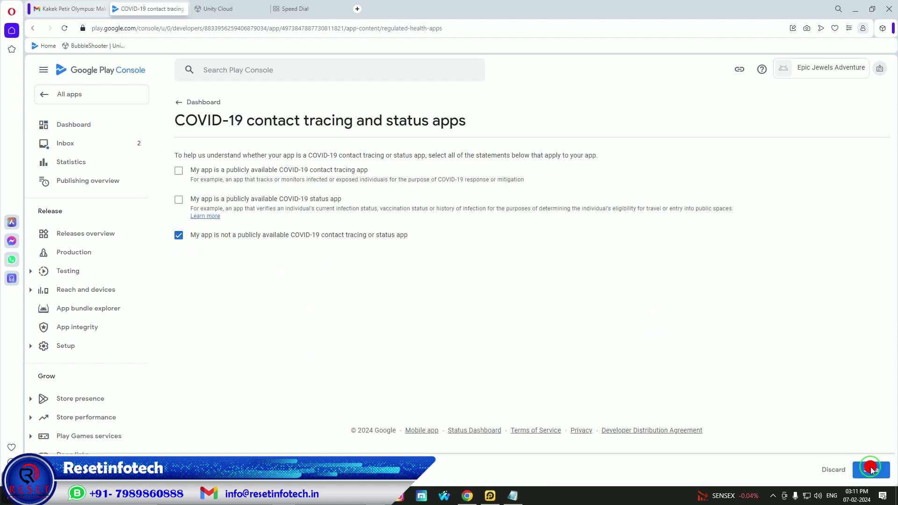
{"action": "left_click", "coordinate": [180, 103]}
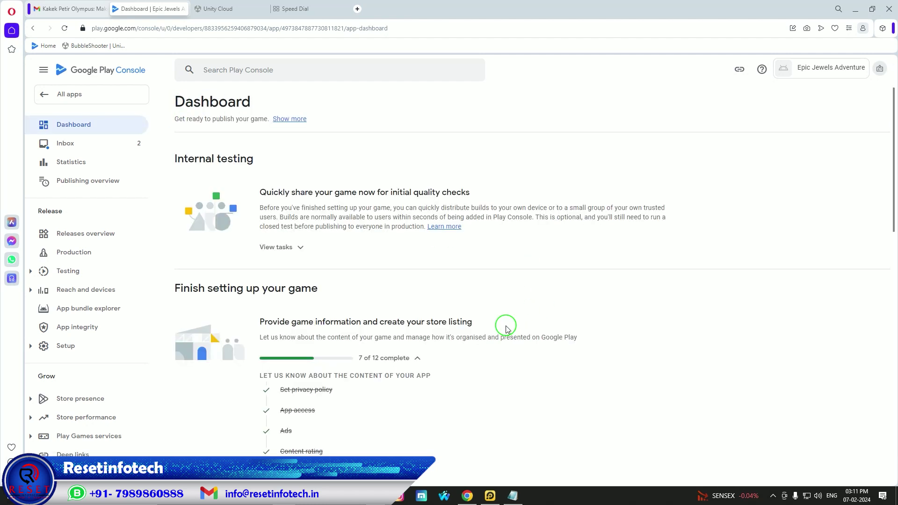
Step: Open the Data safety task, skip through its introduction and continue past the Overview to Data collection and security
{"action": "scroll", "coordinate": [506, 321], "scroll_direction": "down", "scroll_amount": 5}
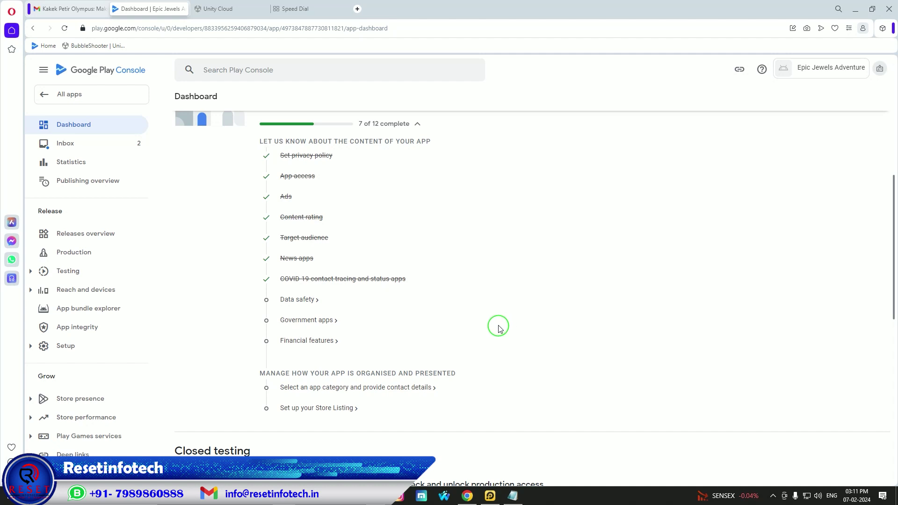
{"action": "left_click", "coordinate": [309, 302]}
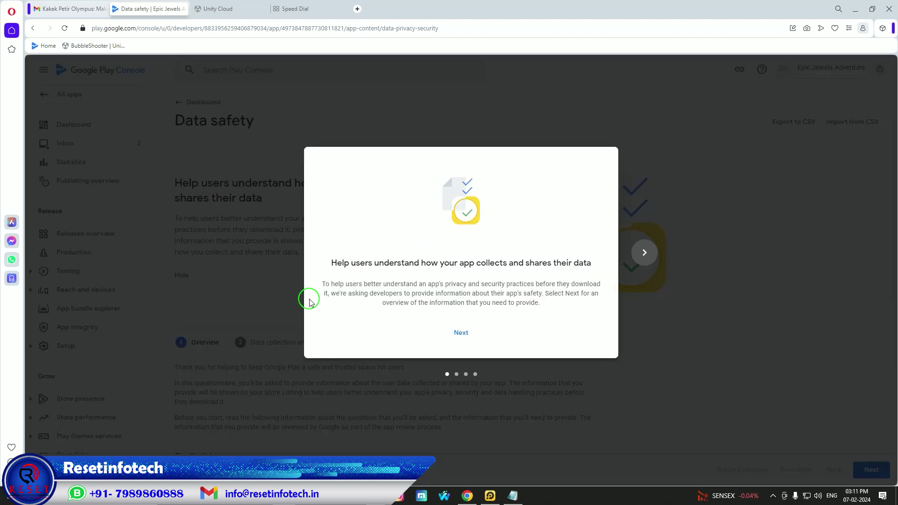
{"action": "left_click", "coordinate": [646, 254]}
{"action": "left_click", "coordinate": [645, 253]}
{"action": "triple_click", "coordinate": [648, 255]}
{"action": "left_click", "coordinate": [484, 332]}
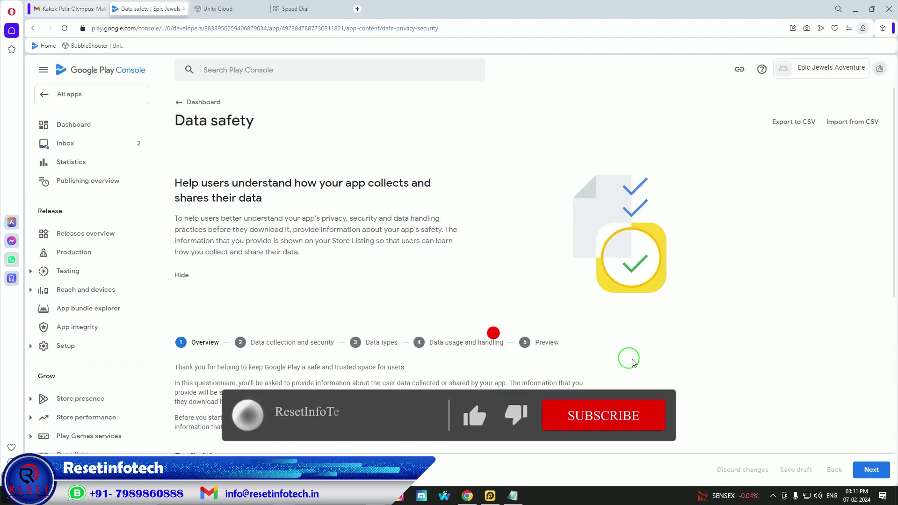
{"action": "scroll", "coordinate": [637, 356], "scroll_direction": "down", "scroll_amount": 10}
{"action": "scroll", "coordinate": [646, 356], "scroll_direction": "up", "scroll_amount": 3}
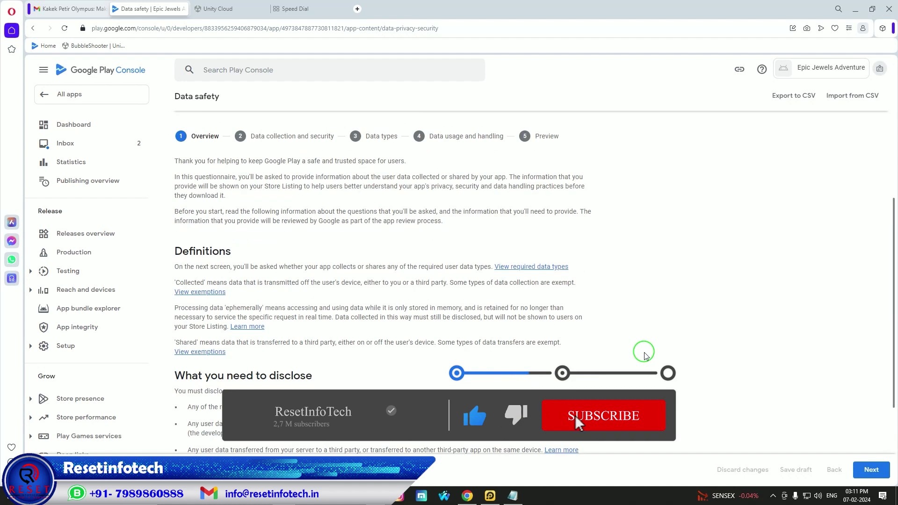
{"action": "left_click", "coordinate": [872, 471]}
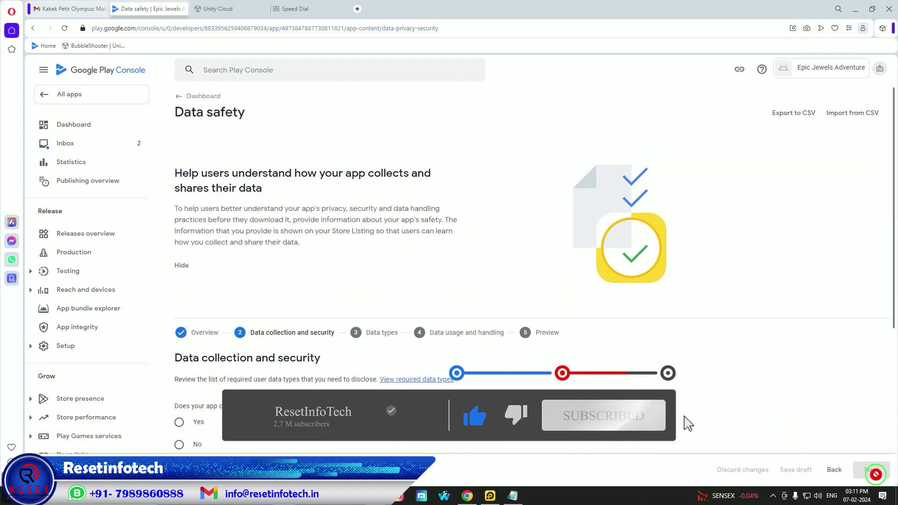
Step: Answer Yes to collecting or sharing required user data types and Yes to all collected data being encrypted in transit
{"action": "scroll", "coordinate": [574, 311], "scroll_direction": "down", "scroll_amount": 5}
{"action": "scroll", "coordinate": [575, 315], "scroll_direction": "up", "scroll_amount": 2}
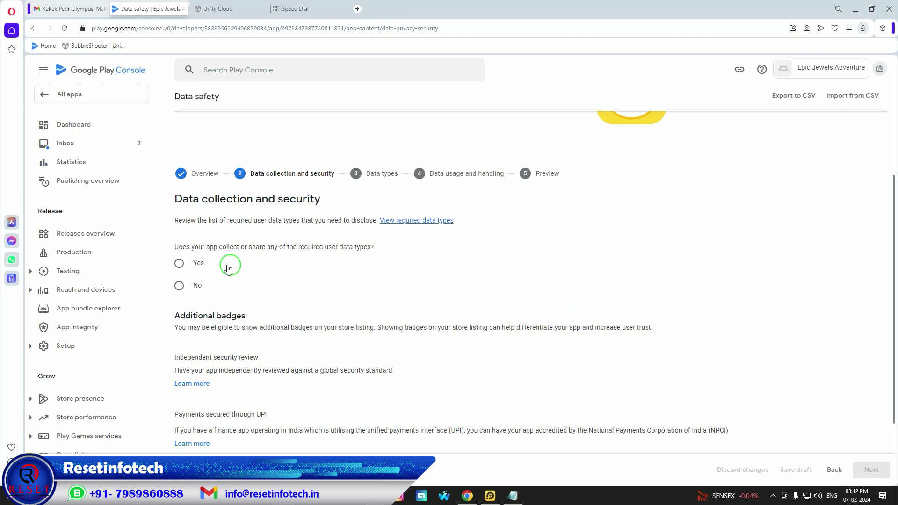
{"action": "left_click", "coordinate": [179, 263]}
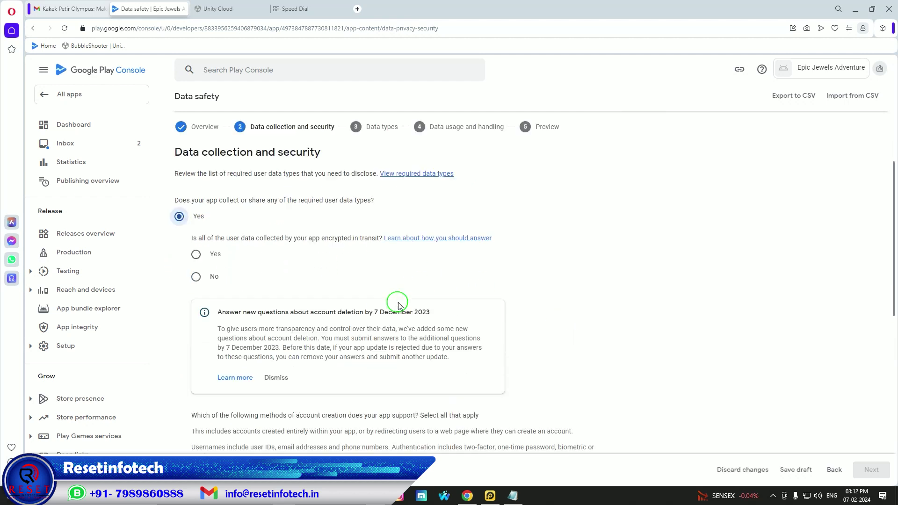
{"action": "scroll", "coordinate": [395, 301], "scroll_direction": "down", "scroll_amount": 2}
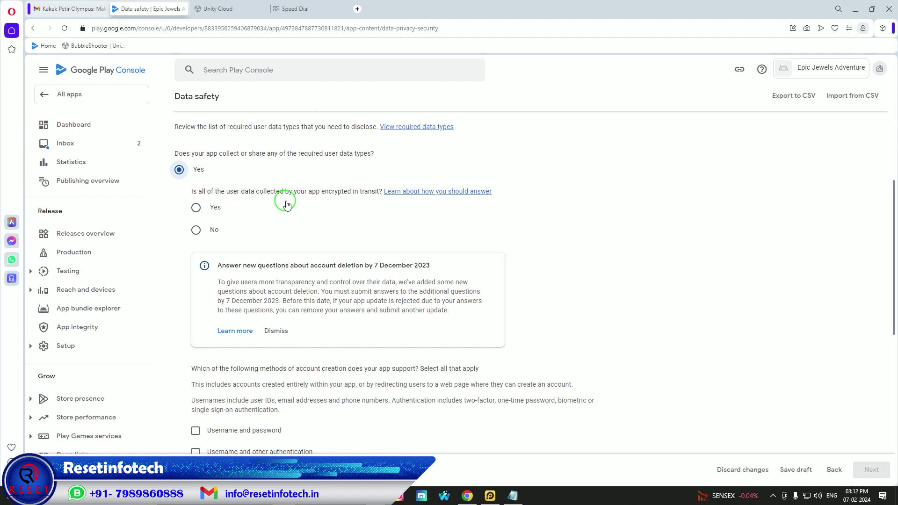
{"action": "left_click", "coordinate": [197, 208]}
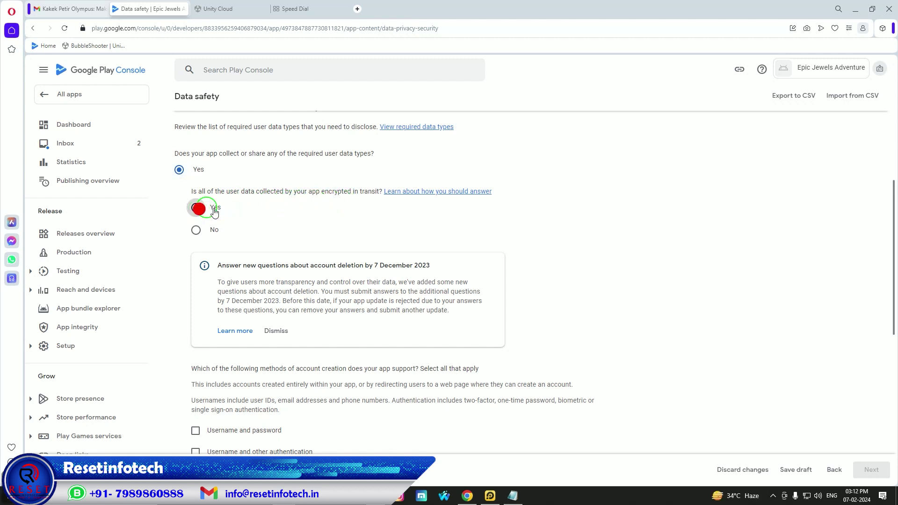
Step: Declare that the app does not allow users to create an account and continue to Data types
{"action": "scroll", "coordinate": [375, 238], "scroll_direction": "down", "scroll_amount": 4}
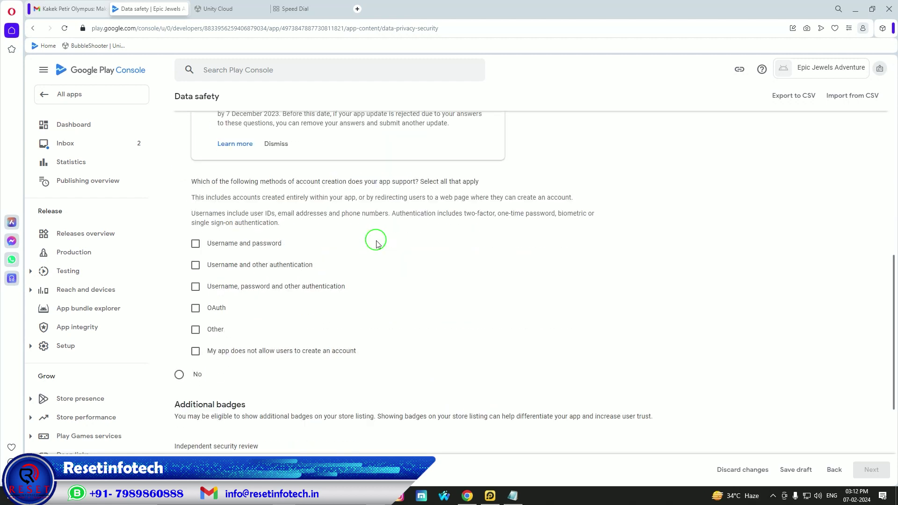
{"action": "scroll", "coordinate": [378, 244], "scroll_direction": "down", "scroll_amount": 3}
{"action": "scroll", "coordinate": [379, 244], "scroll_direction": "up", "scroll_amount": 2}
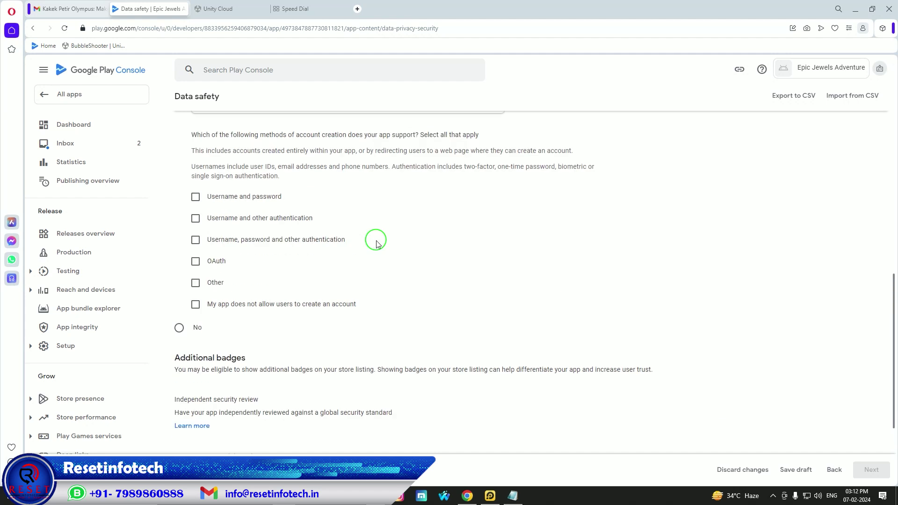
{"action": "scroll", "coordinate": [379, 244], "scroll_direction": "up", "scroll_amount": 1}
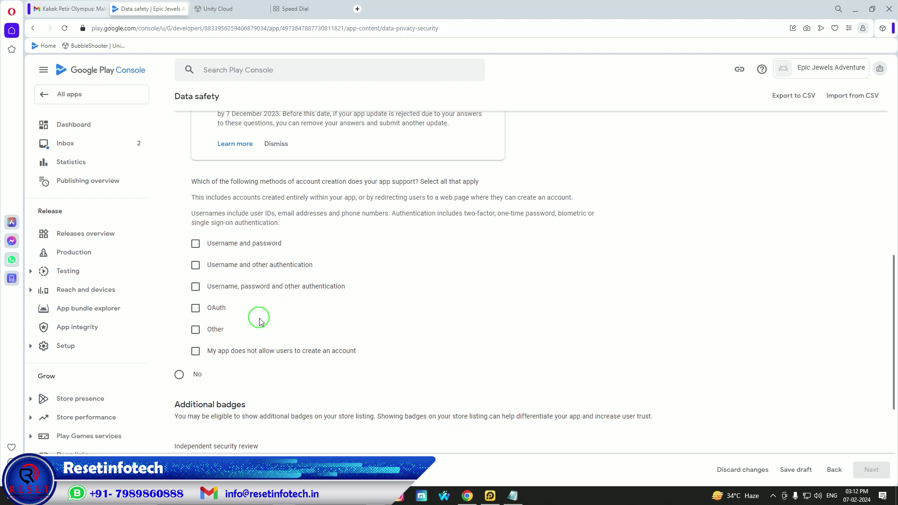
{"action": "left_click", "coordinate": [196, 351]}
{"action": "scroll", "coordinate": [306, 344], "scroll_direction": "down", "scroll_amount": 2}
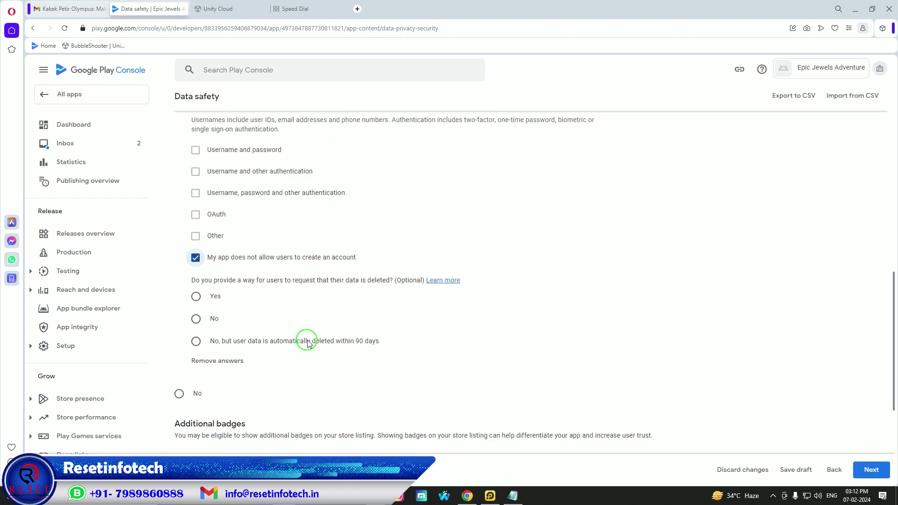
{"action": "scroll", "coordinate": [308, 344], "scroll_direction": "down", "scroll_amount": 1}
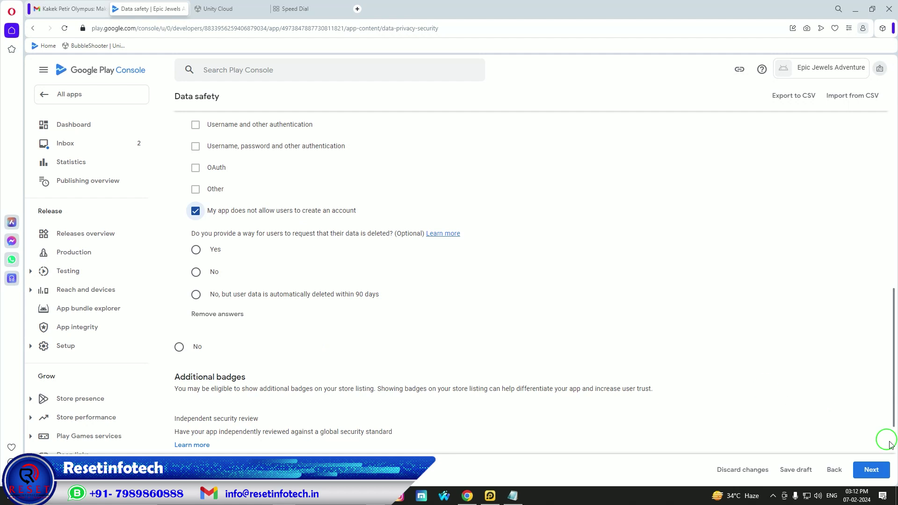
{"action": "left_click", "coordinate": [877, 473]}
Step: Select the Device or other IDs data type in the category of the same name
{"action": "scroll", "coordinate": [538, 299], "scroll_direction": "down", "scroll_amount": 8}
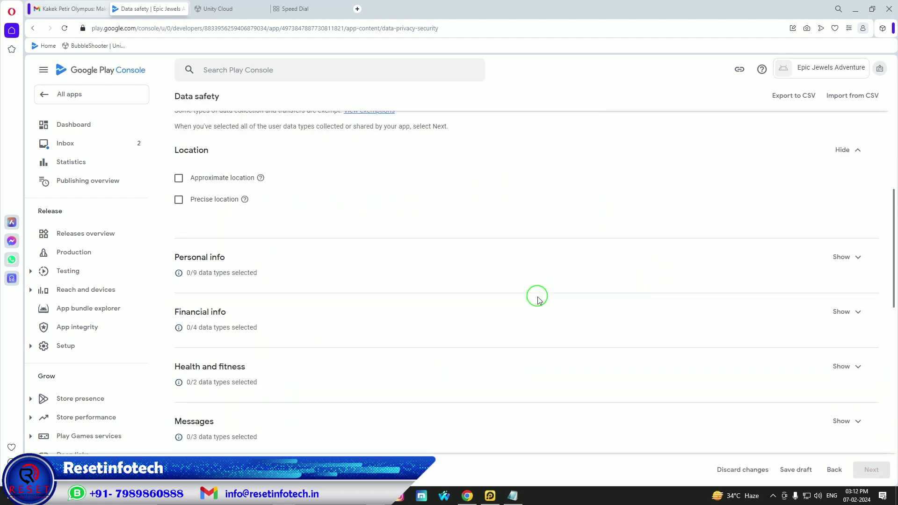
{"action": "scroll", "coordinate": [538, 298], "scroll_direction": "down", "scroll_amount": 1}
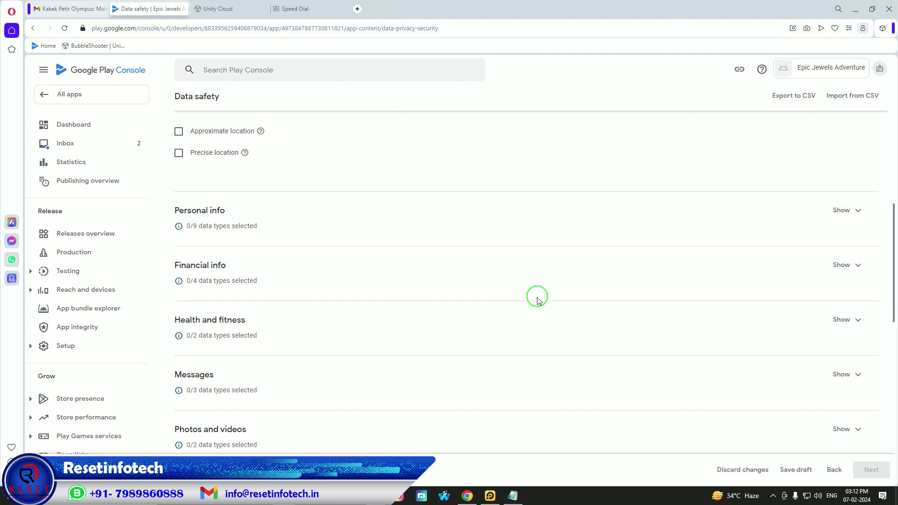
{"action": "scroll", "coordinate": [481, 275], "scroll_direction": "down", "scroll_amount": 7}
{"action": "scroll", "coordinate": [481, 275], "scroll_direction": "down", "scroll_amount": 4}
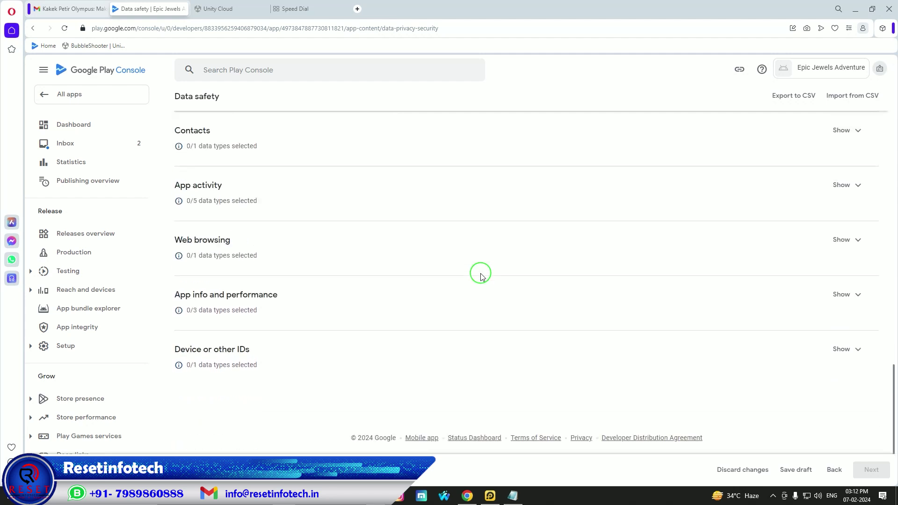
{"action": "left_click", "coordinate": [844, 349]}
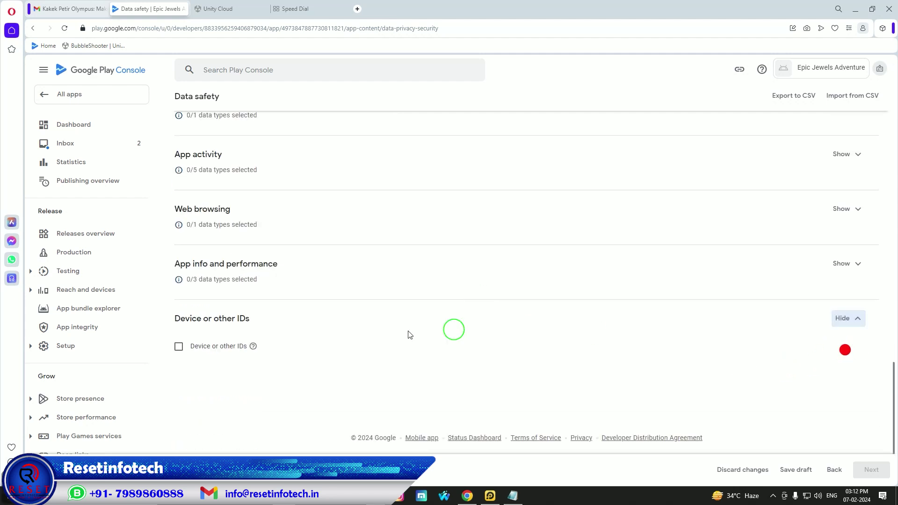
{"action": "left_click", "coordinate": [178, 346]}
Step: Select Crash logs and Diagnostics under App info and performance
{"action": "left_click", "coordinate": [843, 263]}
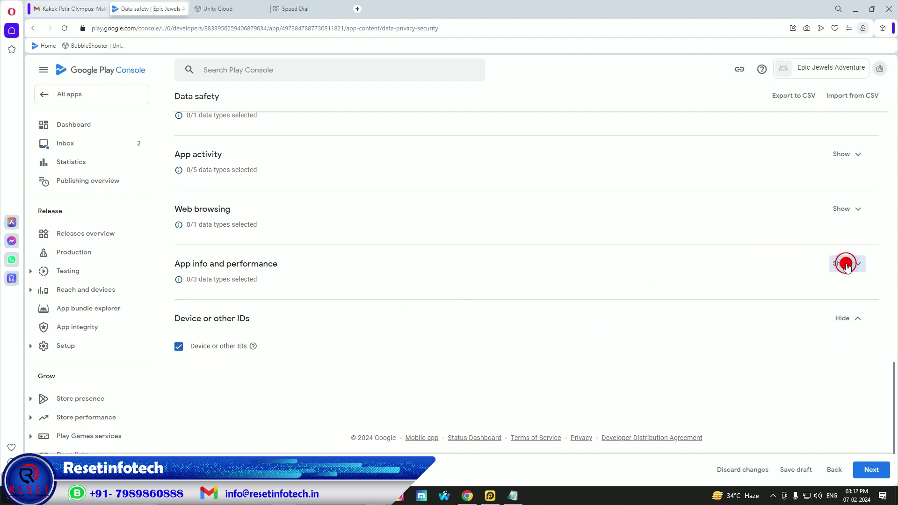
{"action": "left_click", "coordinate": [179, 291]}
{"action": "left_click", "coordinate": [178, 319]}
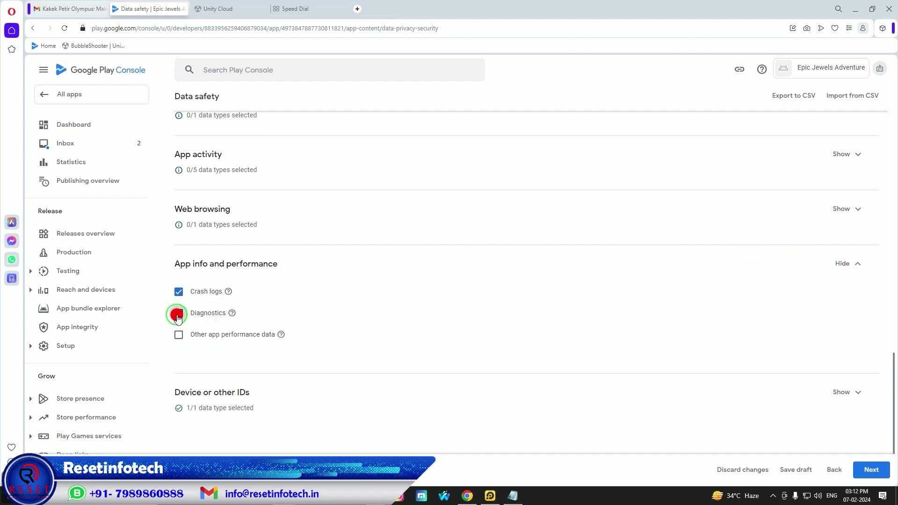
Step: Look over the App activity options and the remaining data type categories for anything else the app collects
{"action": "scroll", "coordinate": [385, 306], "scroll_direction": "up", "scroll_amount": 1}
{"action": "scroll", "coordinate": [384, 307], "scroll_direction": "up", "scroll_amount": 2}
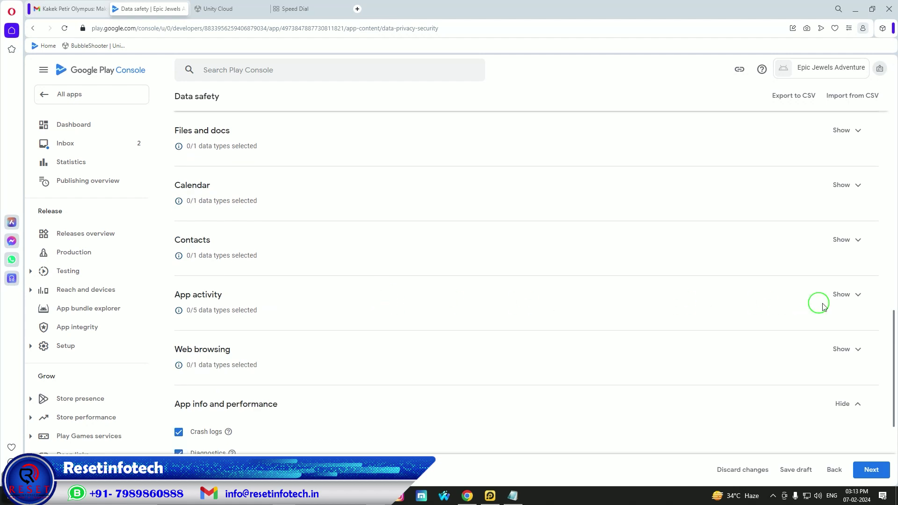
{"action": "left_click", "coordinate": [845, 297]}
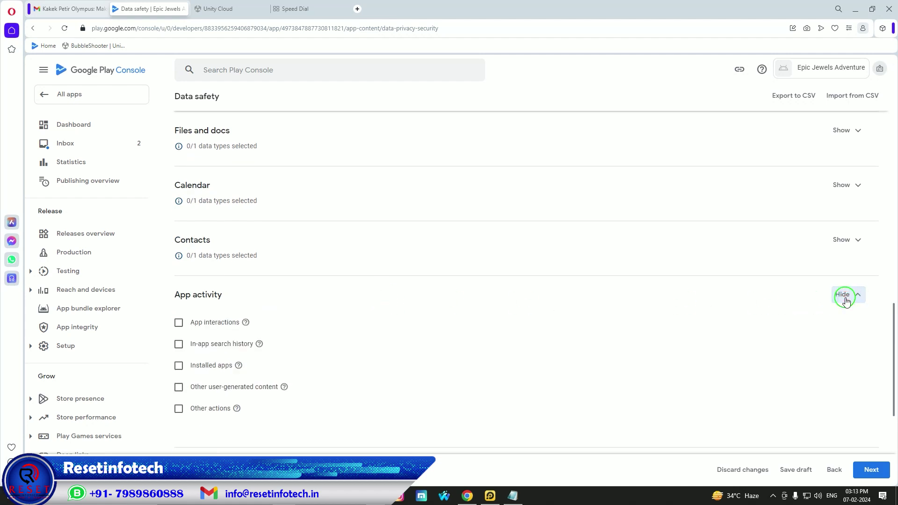
{"action": "left_click", "coordinate": [846, 301]}
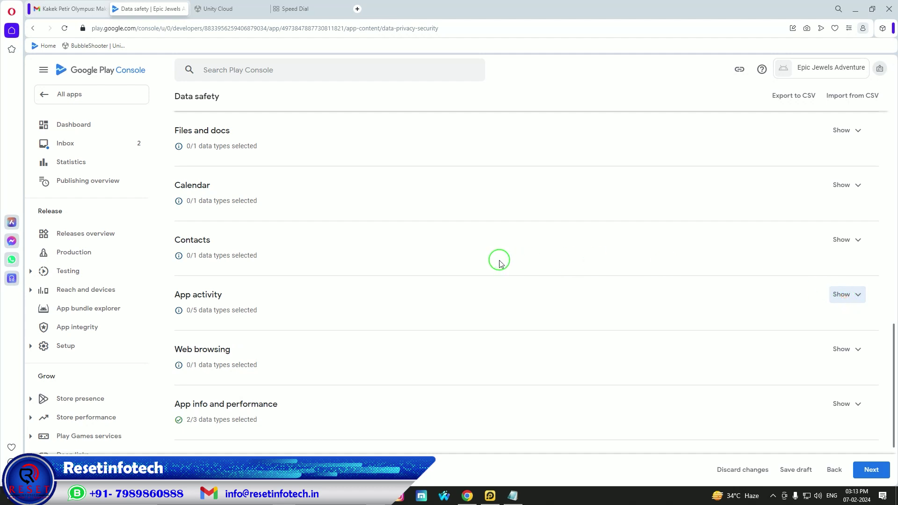
{"action": "scroll", "coordinate": [500, 260], "scroll_direction": "up", "scroll_amount": 3}
{"action": "scroll", "coordinate": [499, 263], "scroll_direction": "up", "scroll_amount": 2}
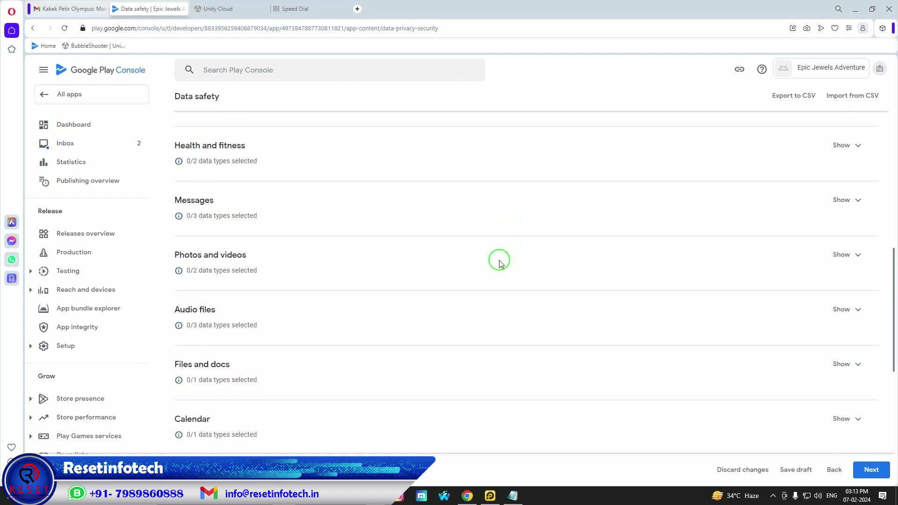
{"action": "scroll", "coordinate": [499, 263], "scroll_direction": "up", "scroll_amount": 2}
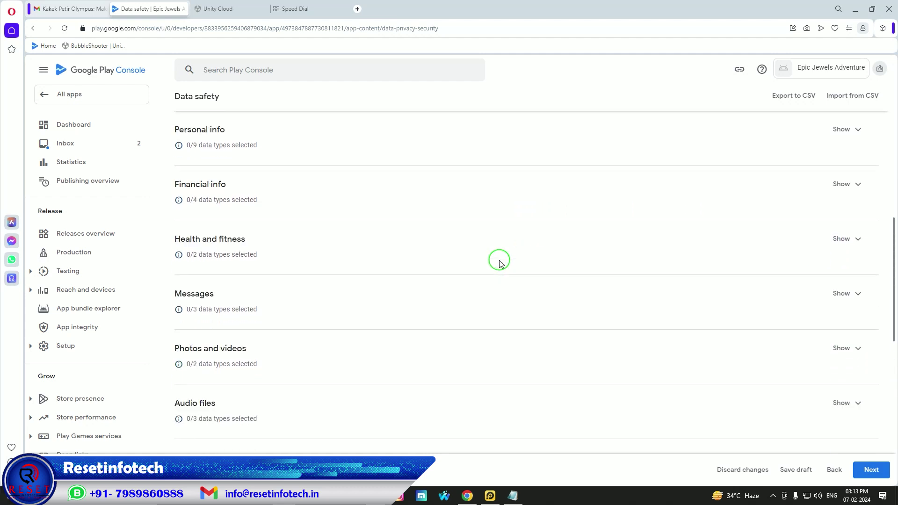
{"action": "scroll", "coordinate": [499, 263], "scroll_direction": "up", "scroll_amount": 1}
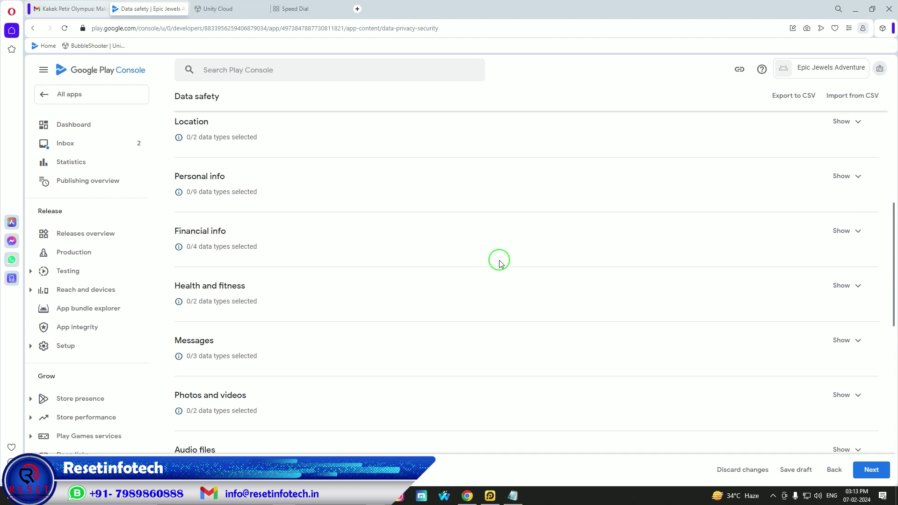
{"action": "scroll", "coordinate": [499, 262], "scroll_direction": "up", "scroll_amount": 2}
{"action": "scroll", "coordinate": [499, 263], "scroll_direction": "up", "scroll_amount": 2}
{"action": "scroll", "coordinate": [497, 206], "scroll_direction": "down", "scroll_amount": 14}
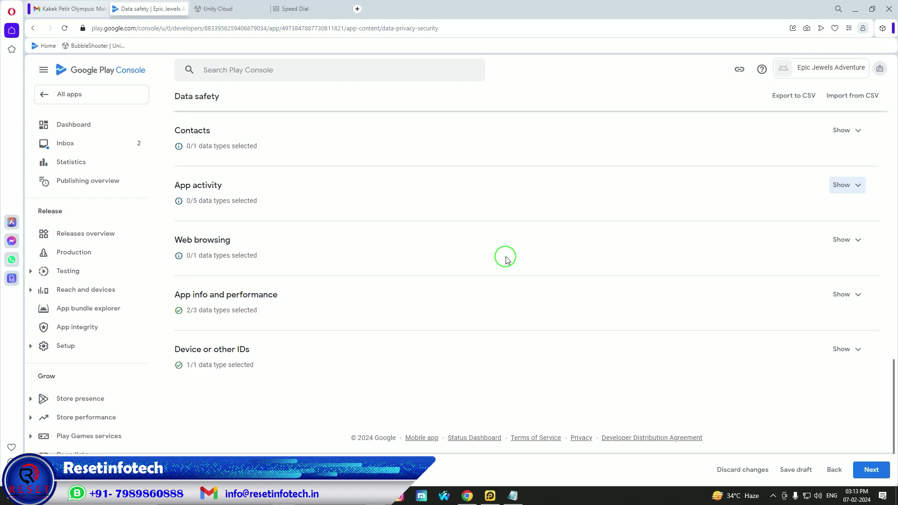
Step: Continue to Data usage and handling and declare the Crash logs data as collected and processed ephemerally
{"action": "left_click", "coordinate": [859, 461]}
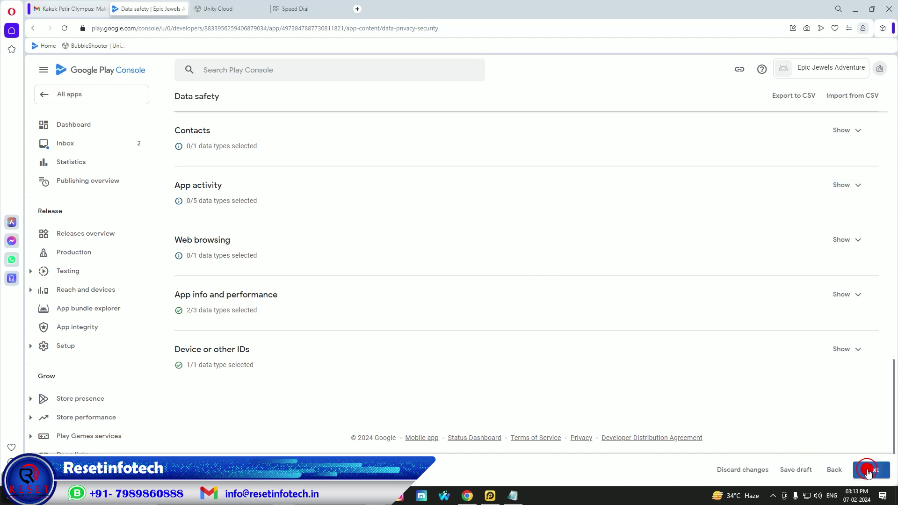
{"action": "scroll", "coordinate": [481, 311], "scroll_direction": "down", "scroll_amount": 4}
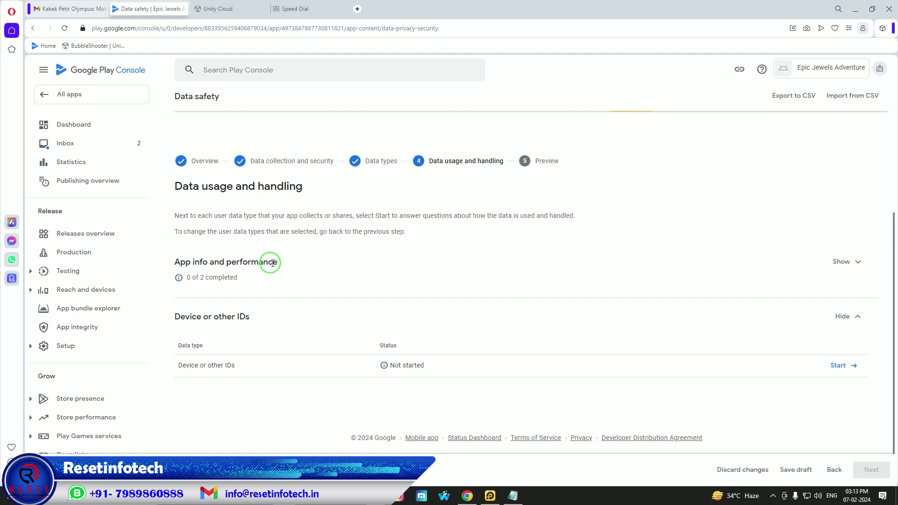
{"action": "left_click", "coordinate": [856, 262]}
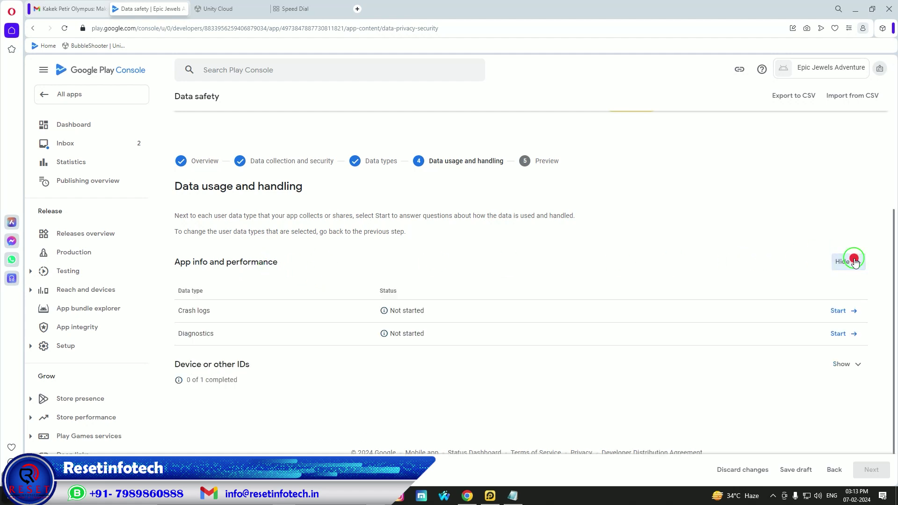
{"action": "left_click", "coordinate": [839, 310]}
{"action": "left_click", "coordinate": [224, 183]}
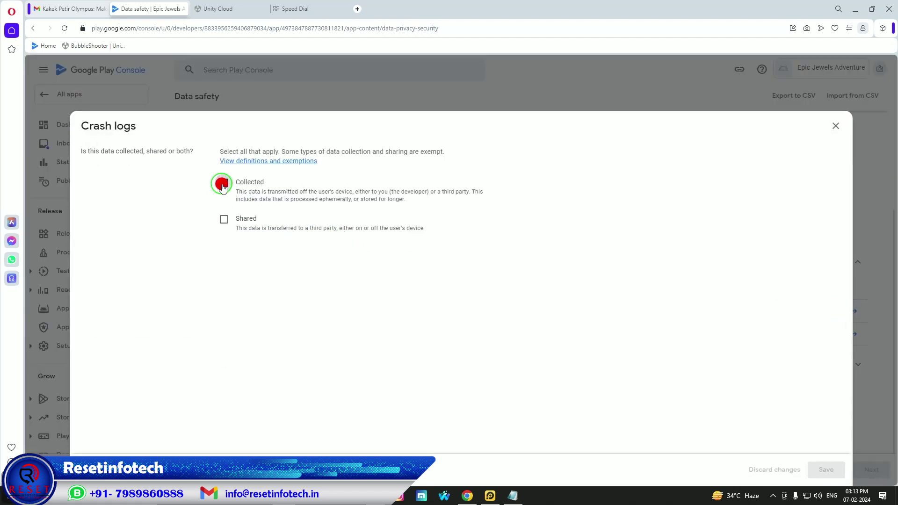
{"action": "left_click", "coordinate": [218, 327]}
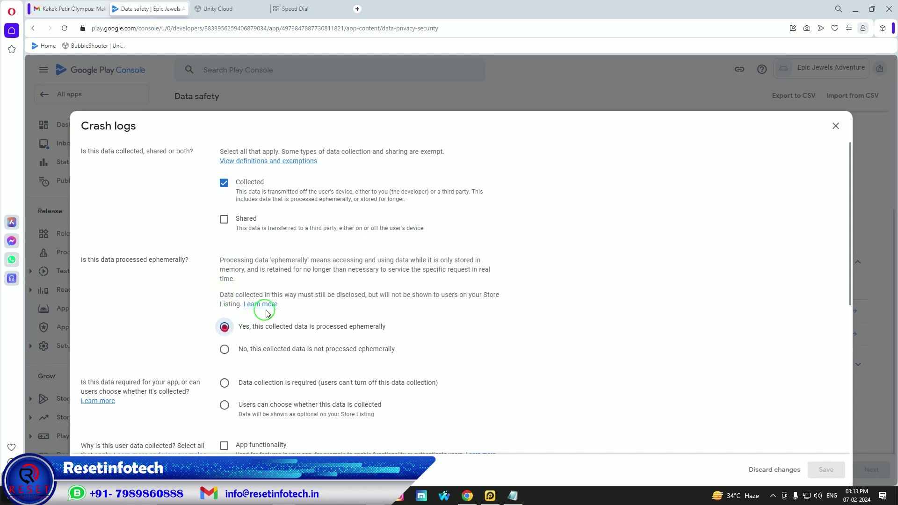
Step: Mark Crash logs collection as required, with Analytics and Advertising or marketing as its purposes, and save the answers
{"action": "scroll", "coordinate": [293, 305], "scroll_direction": "down", "scroll_amount": 4}
{"action": "left_click", "coordinate": [225, 187]}
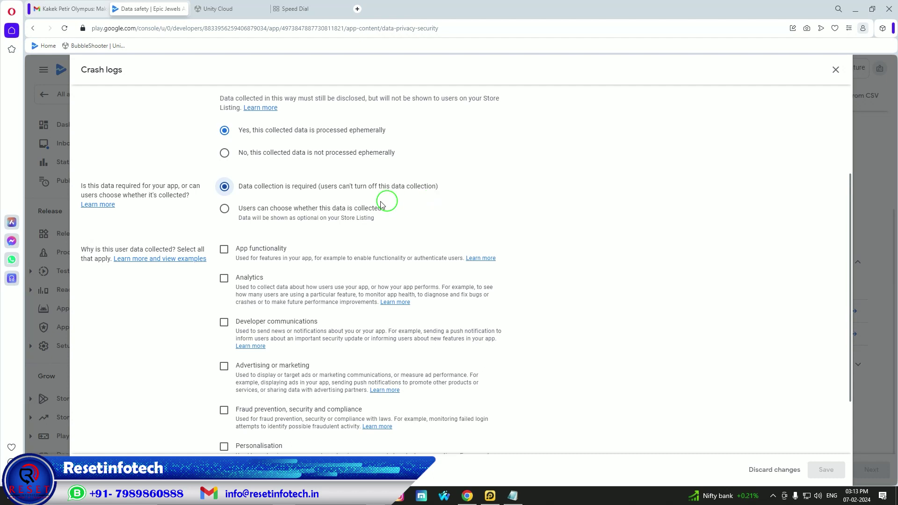
{"action": "left_click", "coordinate": [224, 279]}
{"action": "left_click", "coordinate": [227, 368]}
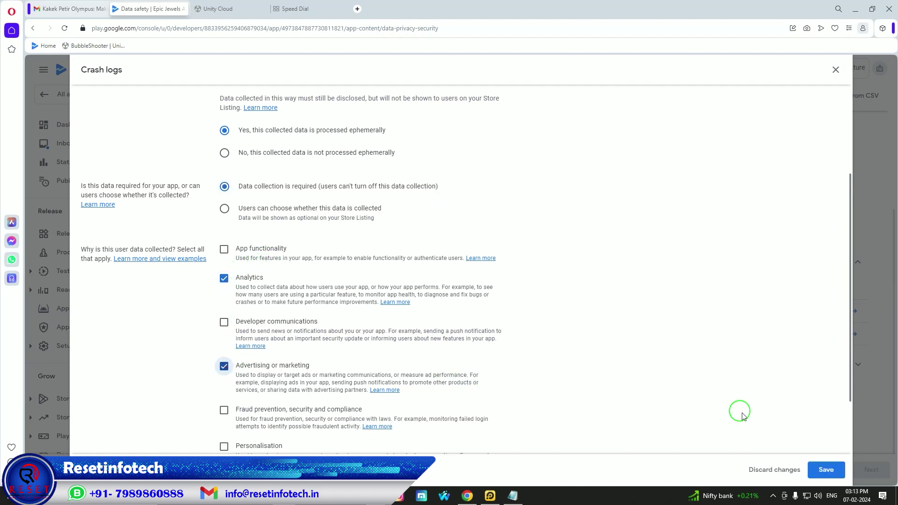
{"action": "left_click", "coordinate": [826, 469]}
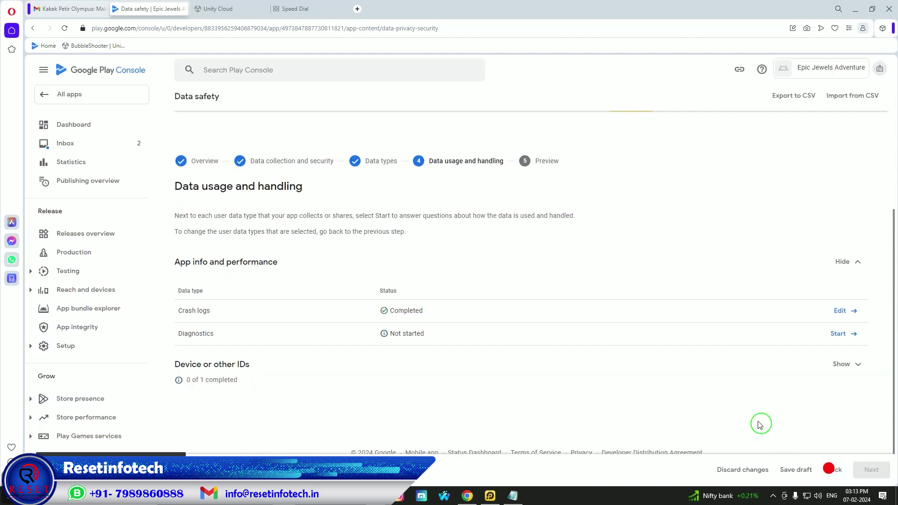
Step: Declare Diagnostics as collected, processed ephemerally and required, for Analytics and Advertising or marketing, and save the answers
{"action": "left_click", "coordinate": [834, 335]}
{"action": "left_click", "coordinate": [222, 184]}
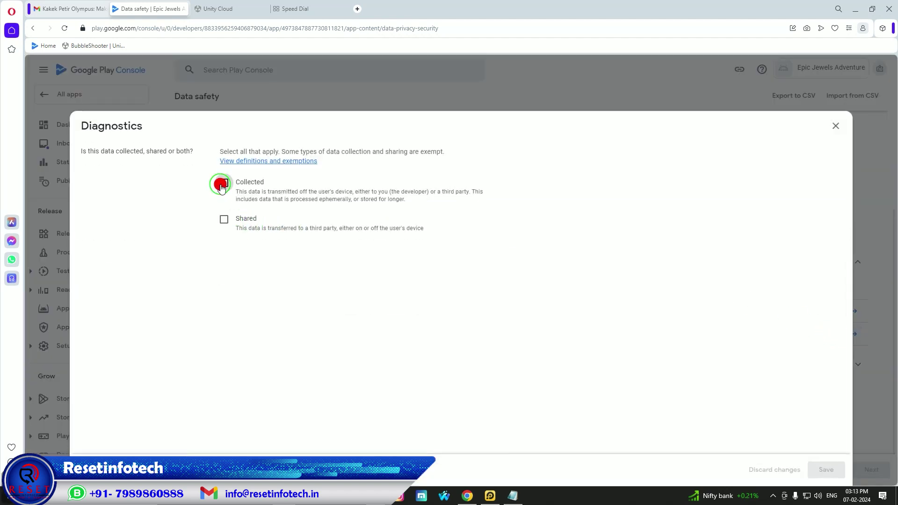
{"action": "left_click", "coordinate": [225, 327]}
{"action": "left_click", "coordinate": [223, 382]}
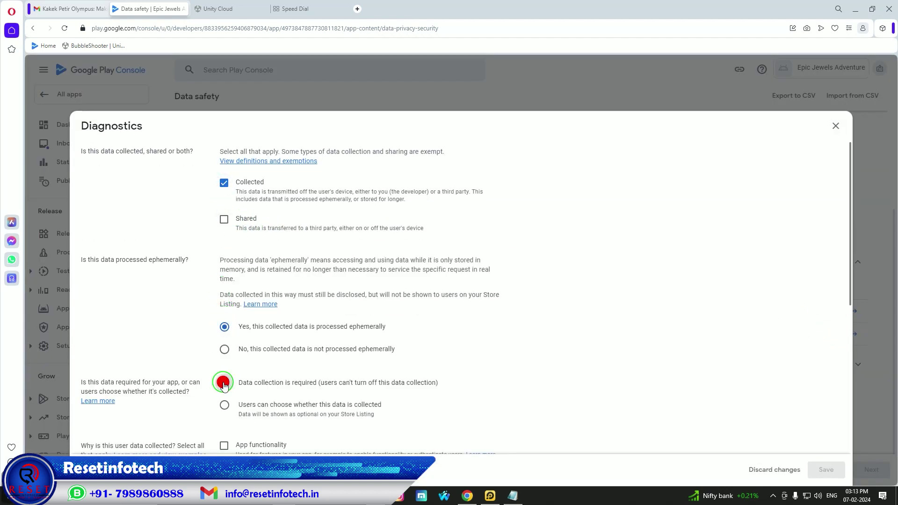
{"action": "scroll", "coordinate": [357, 341], "scroll_direction": "down", "scroll_amount": 6}
{"action": "left_click", "coordinate": [224, 197]}
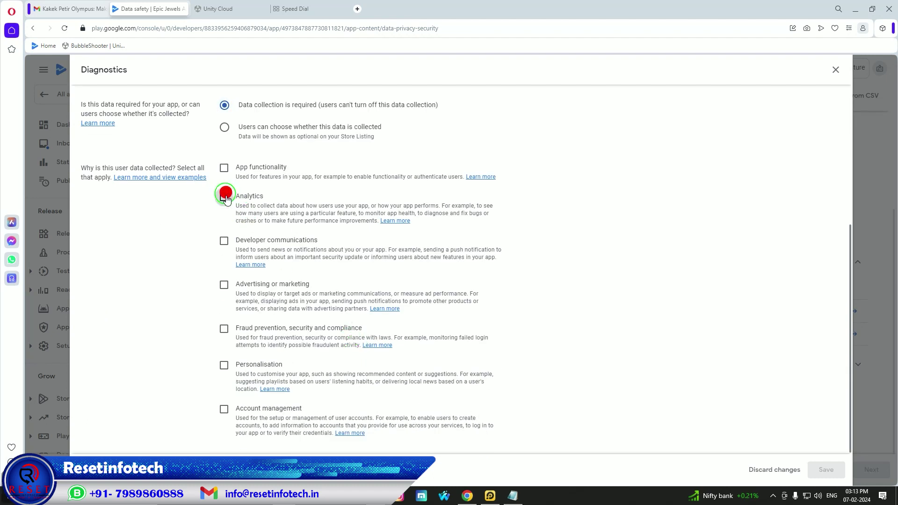
{"action": "left_click", "coordinate": [224, 285]}
{"action": "left_click", "coordinate": [843, 465]}
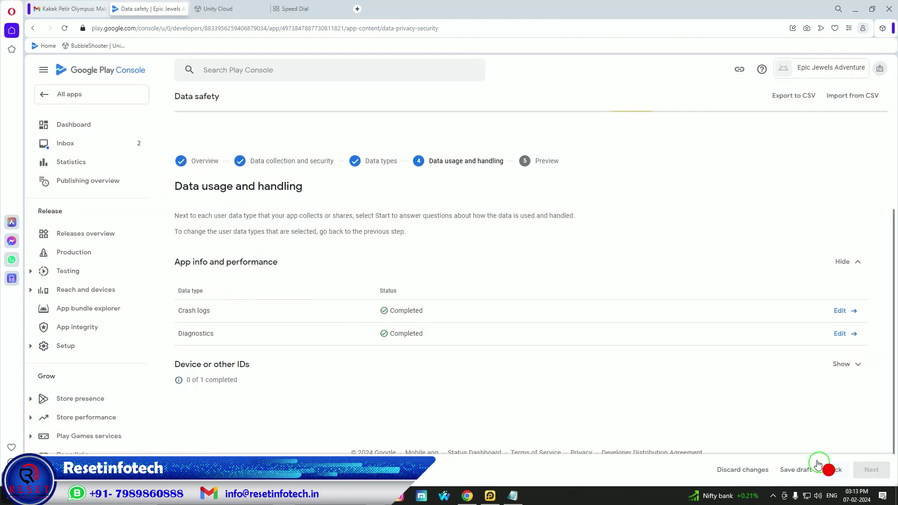
Step: Declare Device or other IDs as collected, processed ephemerally and required, for Analytics and Advertising or marketing, and save the answers
{"action": "left_click", "coordinate": [847, 367]}
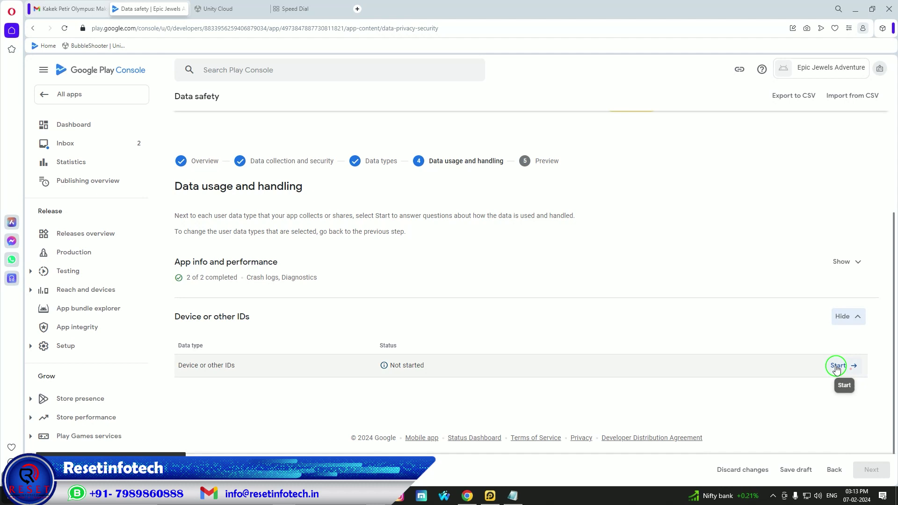
{"action": "left_click", "coordinate": [231, 191]}
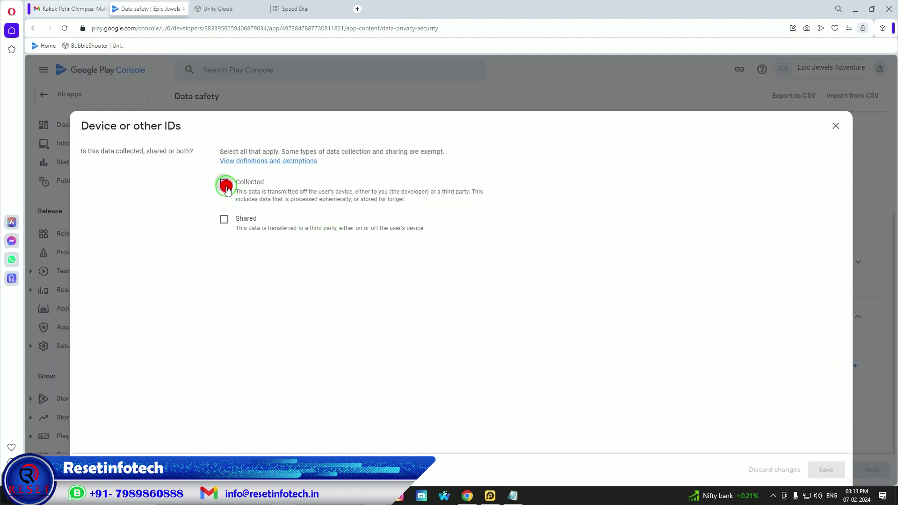
{"action": "left_click", "coordinate": [224, 327]}
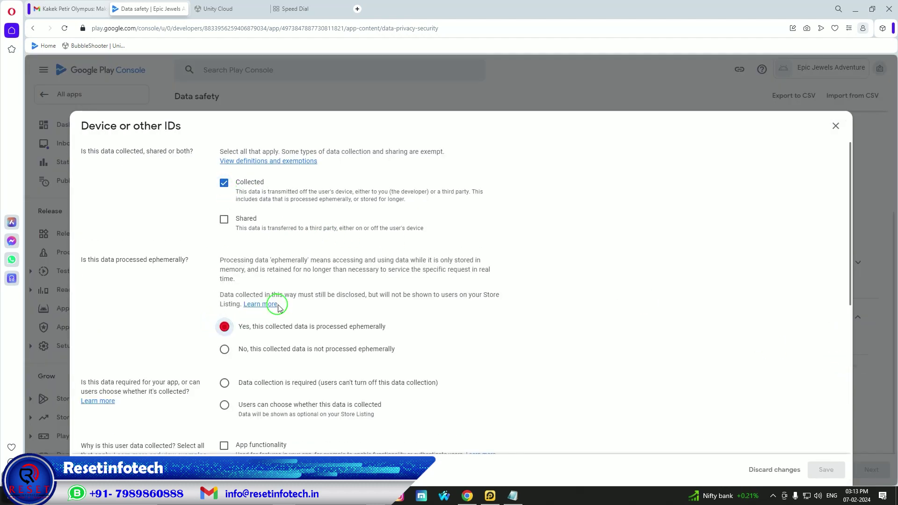
{"action": "scroll", "coordinate": [272, 304], "scroll_direction": "down", "scroll_amount": 3}
{"action": "left_click", "coordinate": [225, 234]}
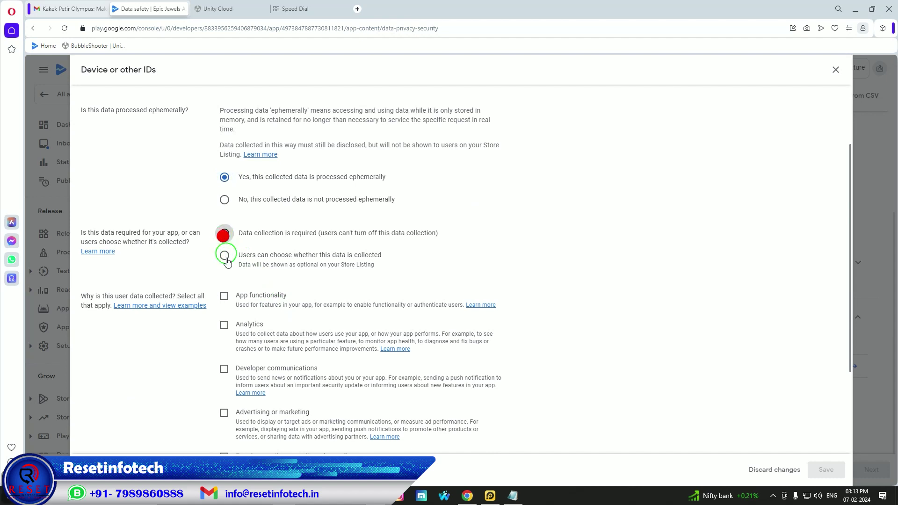
{"action": "left_click", "coordinate": [224, 325]}
{"action": "left_click", "coordinate": [224, 416]}
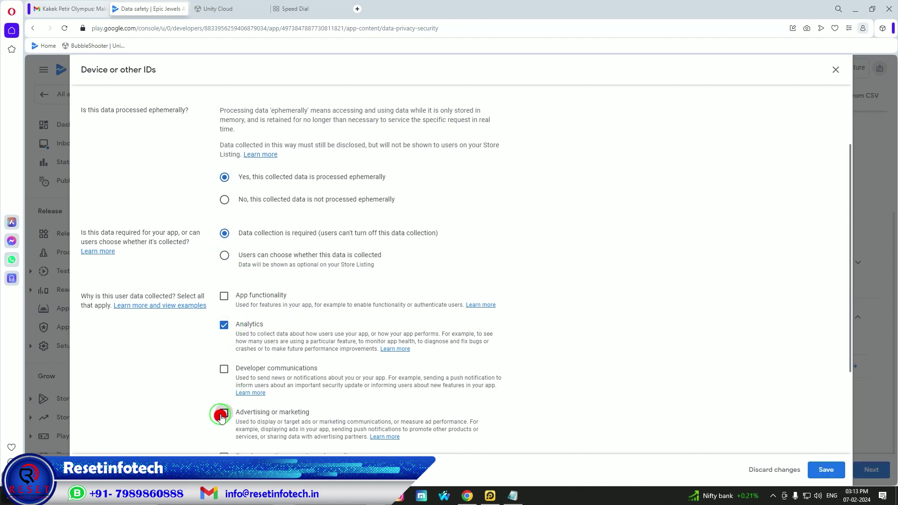
{"action": "scroll", "coordinate": [331, 358], "scroll_direction": "down", "scroll_amount": 3}
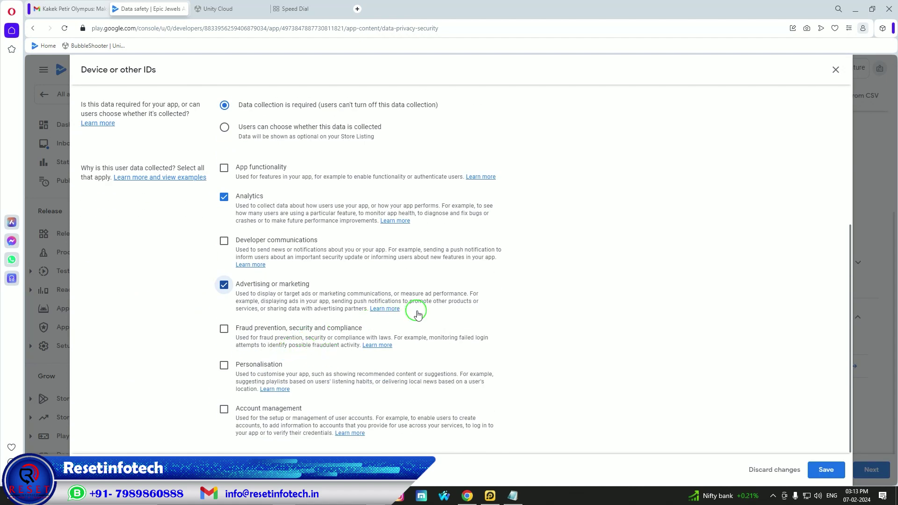
{"action": "left_click", "coordinate": [827, 470]}
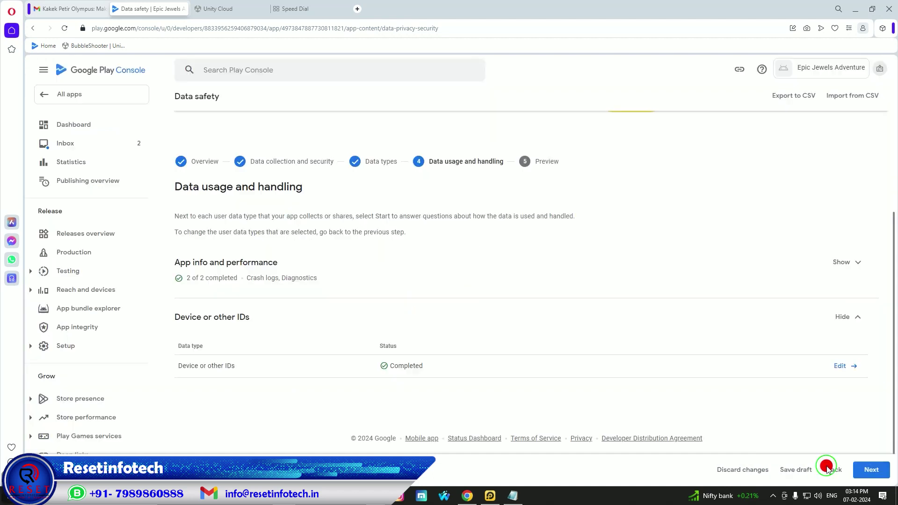
Step: Continue to the data safety preview, save the completed form and return to the dashboard
{"action": "left_click", "coordinate": [875, 470]}
{"action": "scroll", "coordinate": [716, 345], "scroll_direction": "down", "scroll_amount": 3}
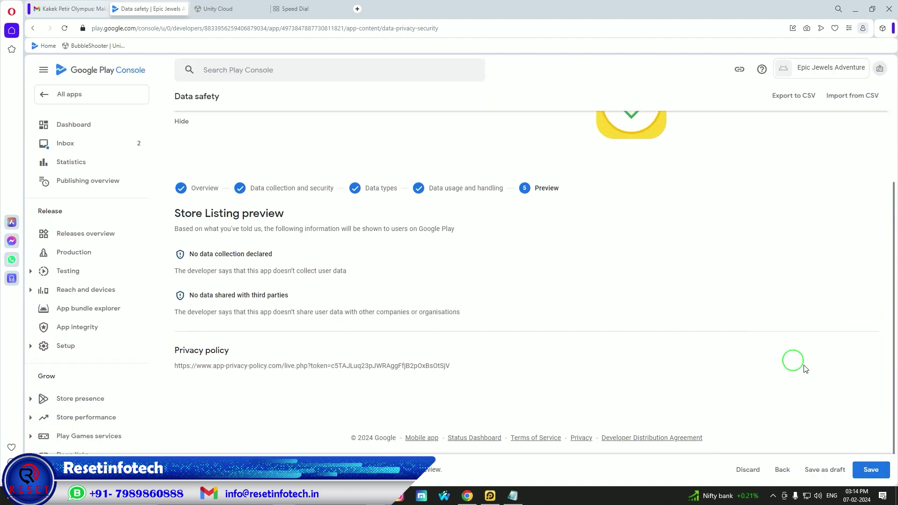
{"action": "left_click", "coordinate": [871, 470]}
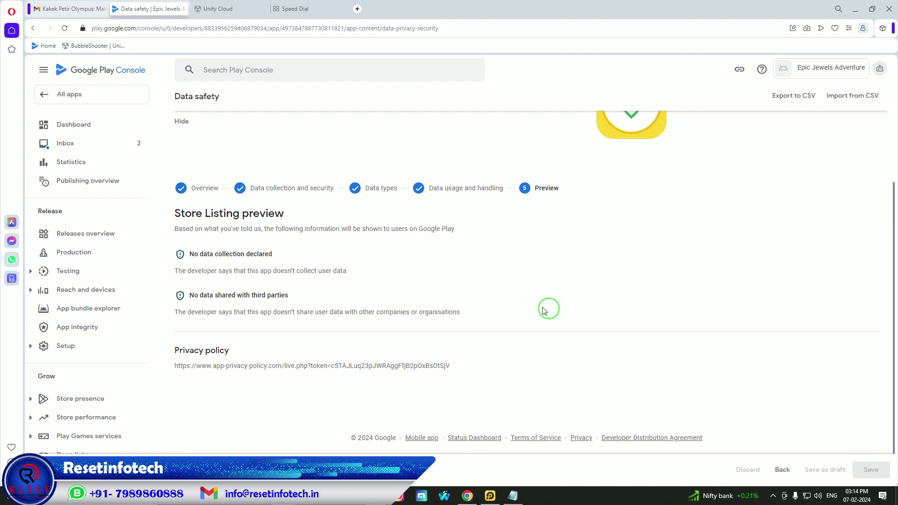
{"action": "scroll", "coordinate": [582, 323], "scroll_direction": "up", "scroll_amount": 3}
{"action": "left_click", "coordinate": [178, 103]}
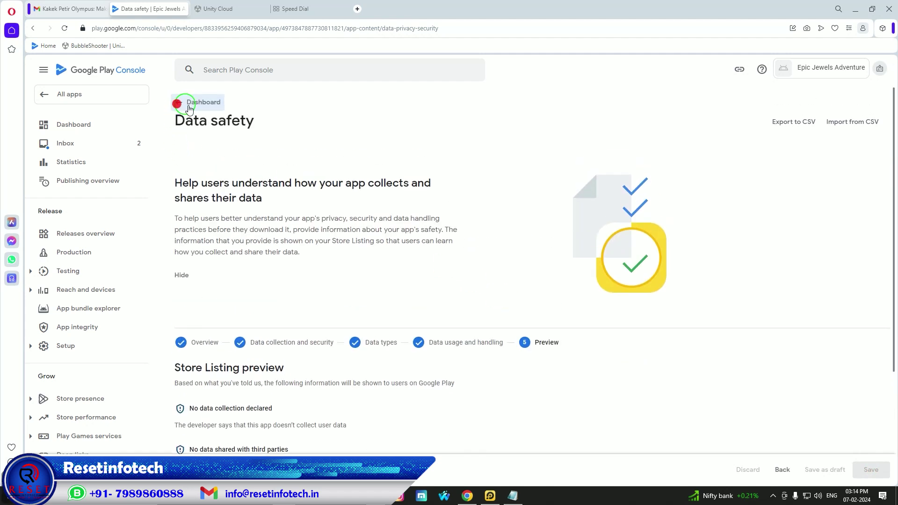
Step: Declare in the Government apps task that the app is not developed for a government, save and return to the dashboard
{"action": "scroll", "coordinate": [417, 250], "scroll_direction": "down", "scroll_amount": 4}
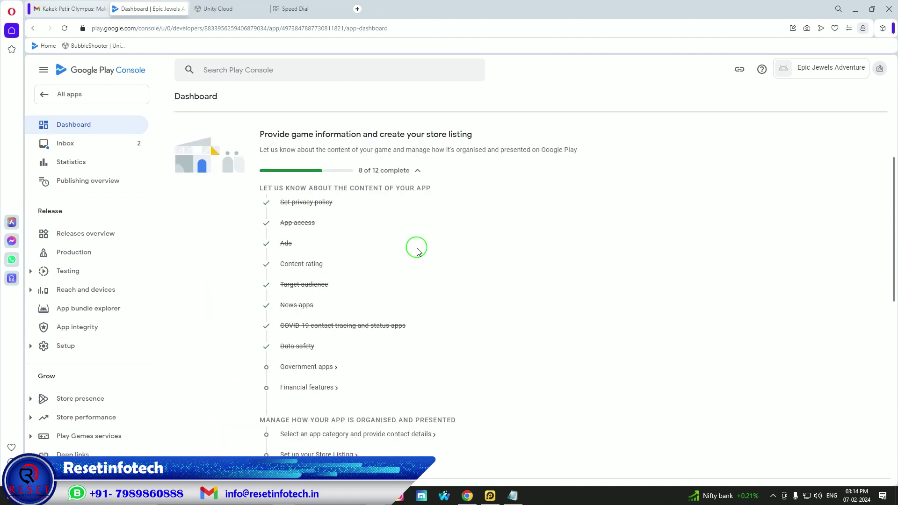
{"action": "left_click", "coordinate": [321, 370]}
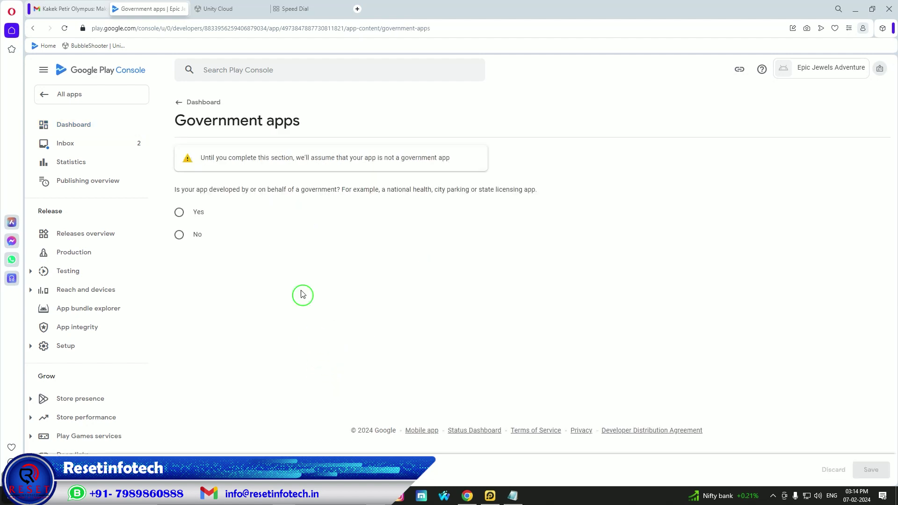
{"action": "left_click", "coordinate": [179, 234]}
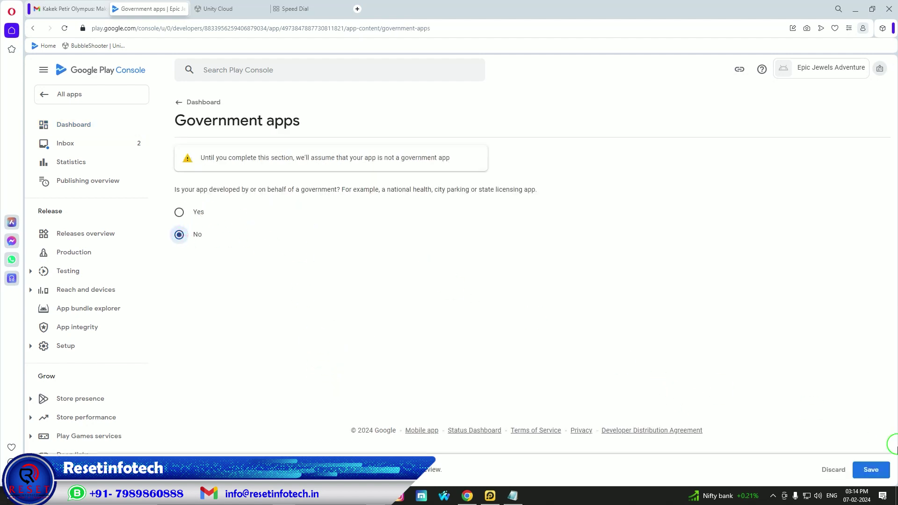
{"action": "left_click", "coordinate": [871, 469]}
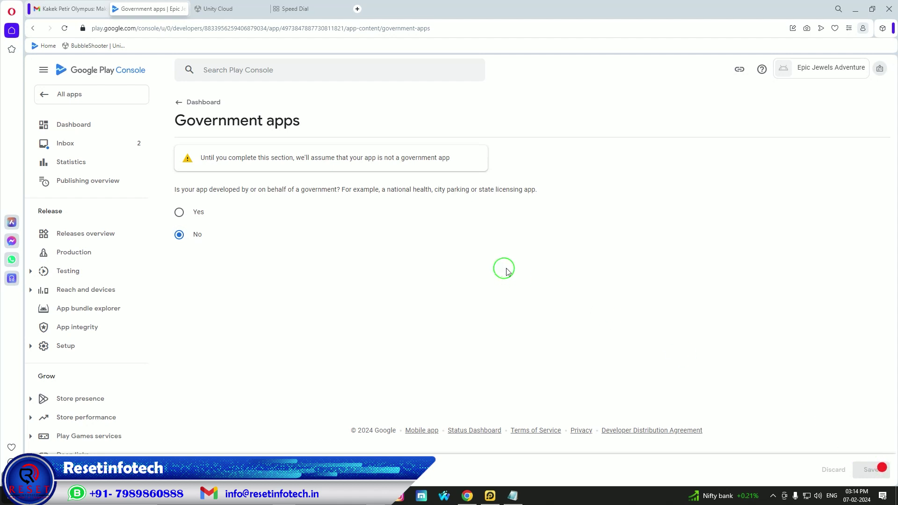
{"action": "left_click", "coordinate": [176, 103]}
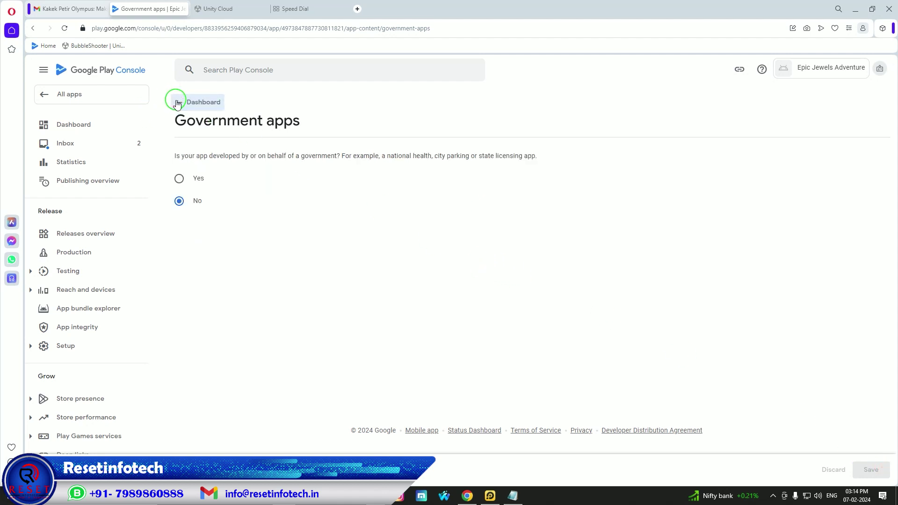
Step: Declare in the Financial features task that the app doesn't provide any financial features, save and return to the dashboard
{"action": "scroll", "coordinate": [405, 290], "scroll_direction": "down", "scroll_amount": 6}
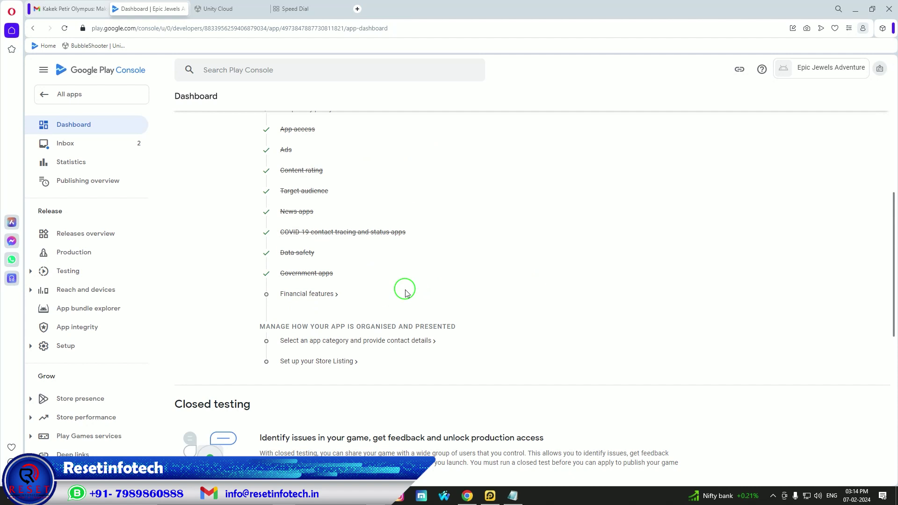
{"action": "left_click", "coordinate": [317, 298]}
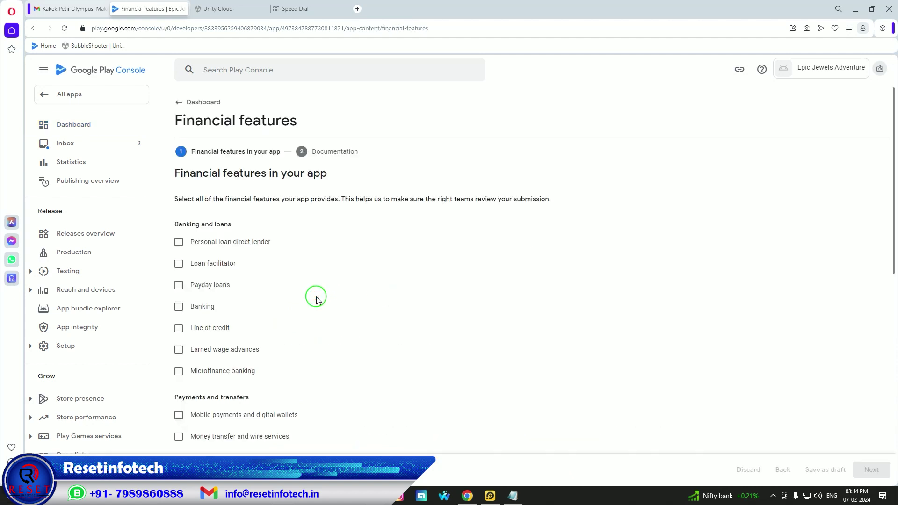
{"action": "scroll", "coordinate": [316, 300], "scroll_direction": "down", "scroll_amount": 6}
{"action": "scroll", "coordinate": [317, 300], "scroll_direction": "up", "scroll_amount": 3}
{"action": "scroll", "coordinate": [317, 301], "scroll_direction": "down", "scroll_amount": 6}
{"action": "left_click", "coordinate": [179, 350]}
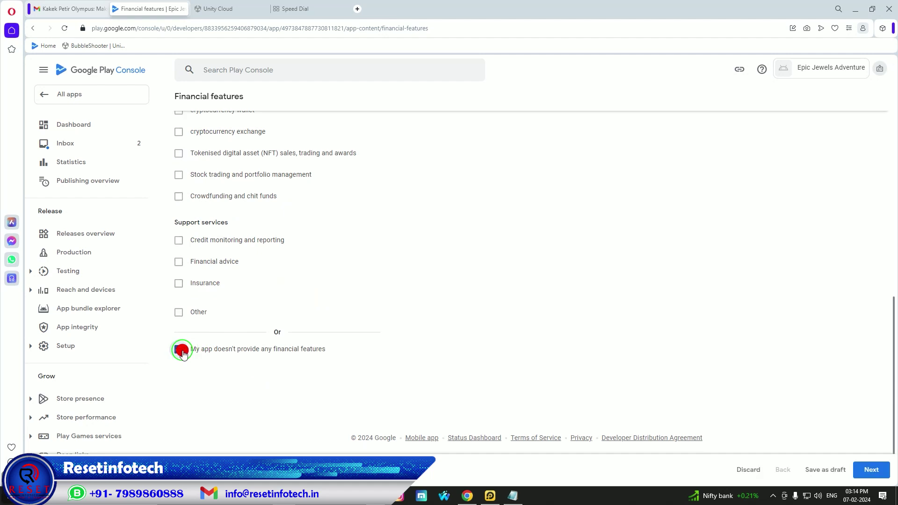
{"action": "left_click", "coordinate": [870, 471]}
{"action": "left_click", "coordinate": [871, 469]}
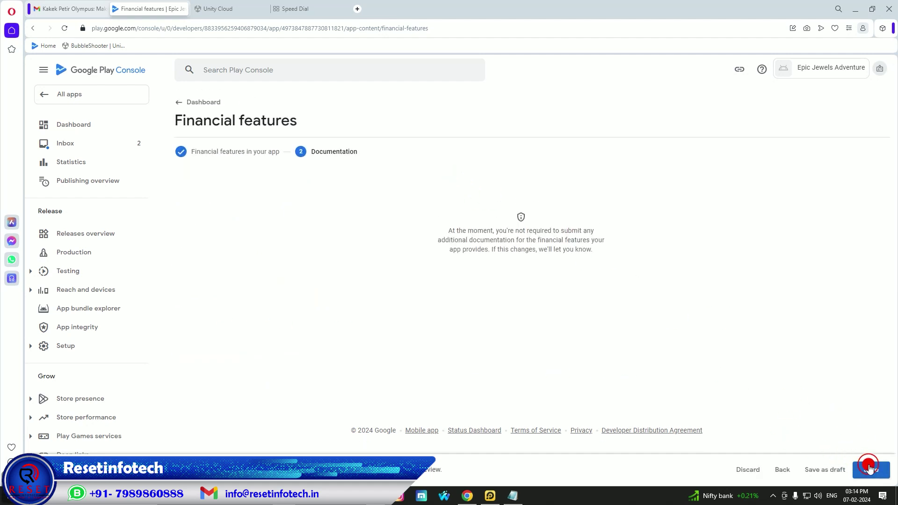
{"action": "left_click", "coordinate": [181, 103]}
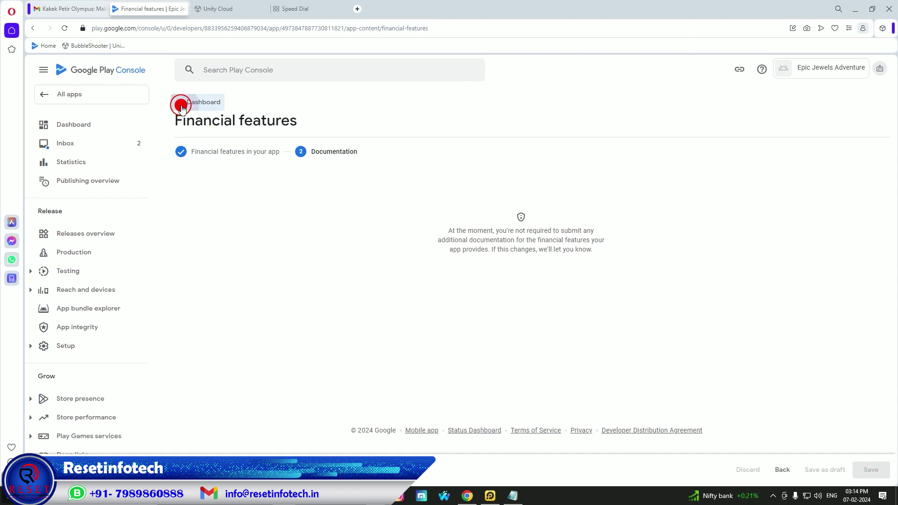
Step: Open the task for app category and contact details, set the game's category to Puzzle, save and close the dialog
{"action": "scroll", "coordinate": [524, 262], "scroll_direction": "down", "scroll_amount": 8}
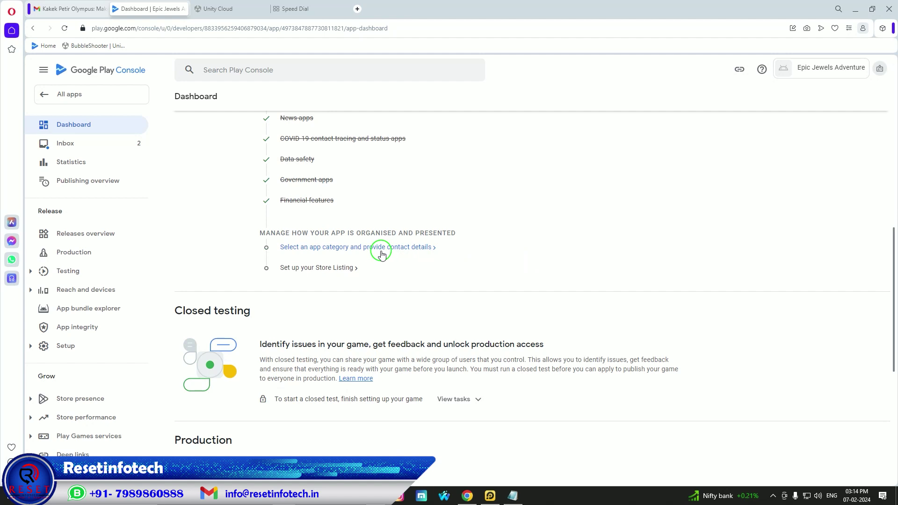
{"action": "left_click", "coordinate": [381, 252]}
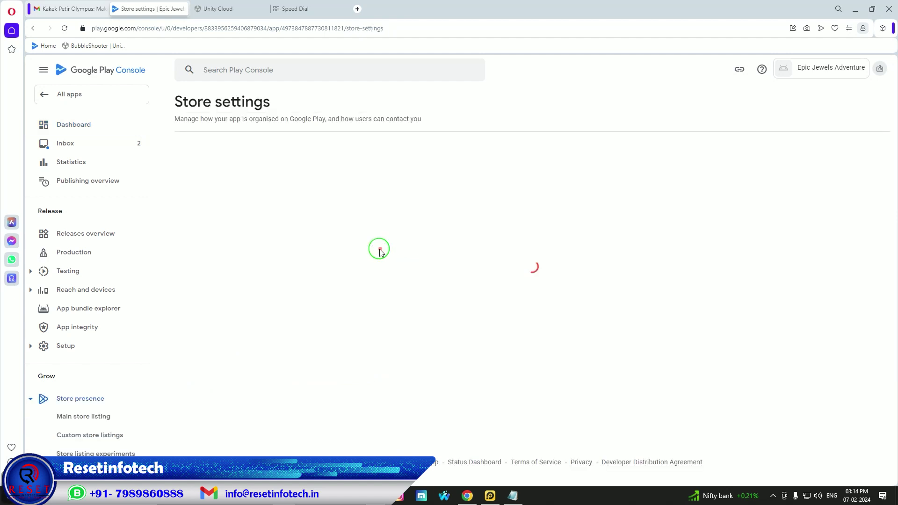
{"action": "left_click", "coordinate": [852, 154]}
{"action": "left_click", "coordinate": [301, 242]}
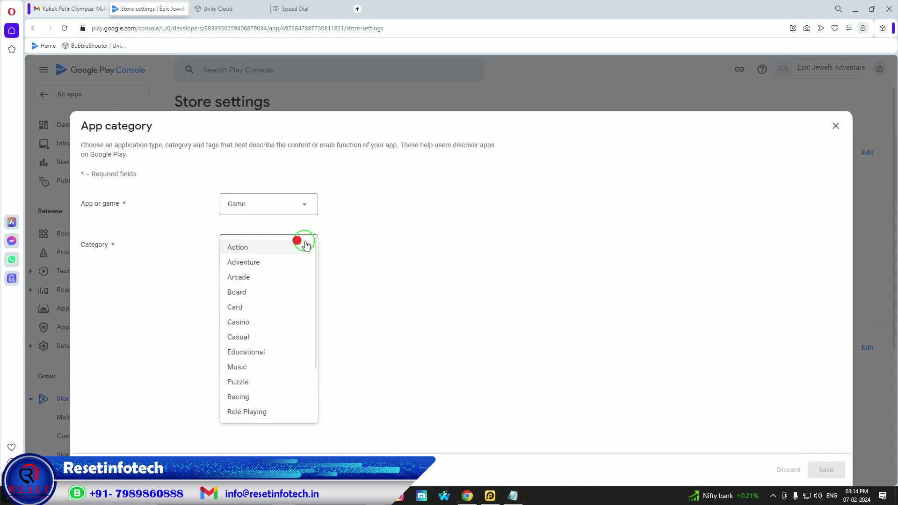
{"action": "scroll", "coordinate": [300, 332], "scroll_direction": "down", "scroll_amount": 2}
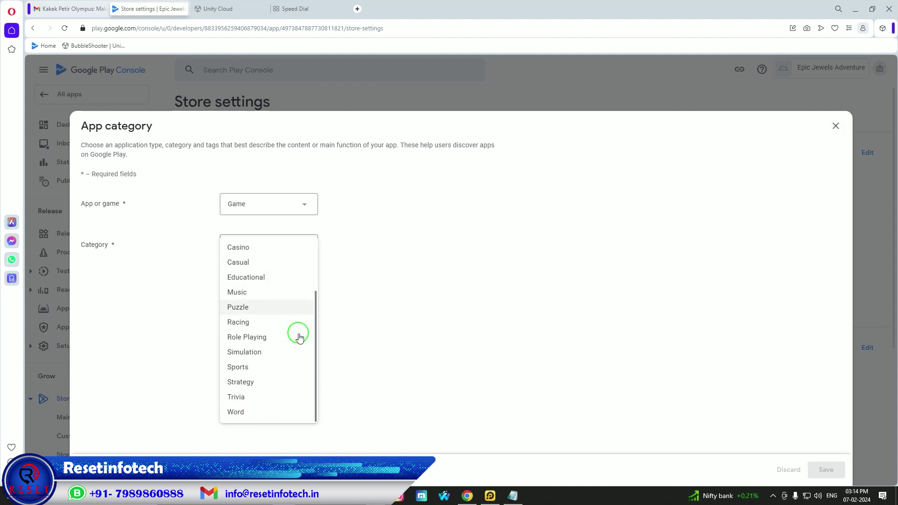
{"action": "left_click", "coordinate": [252, 307]}
{"action": "left_click", "coordinate": [825, 469]}
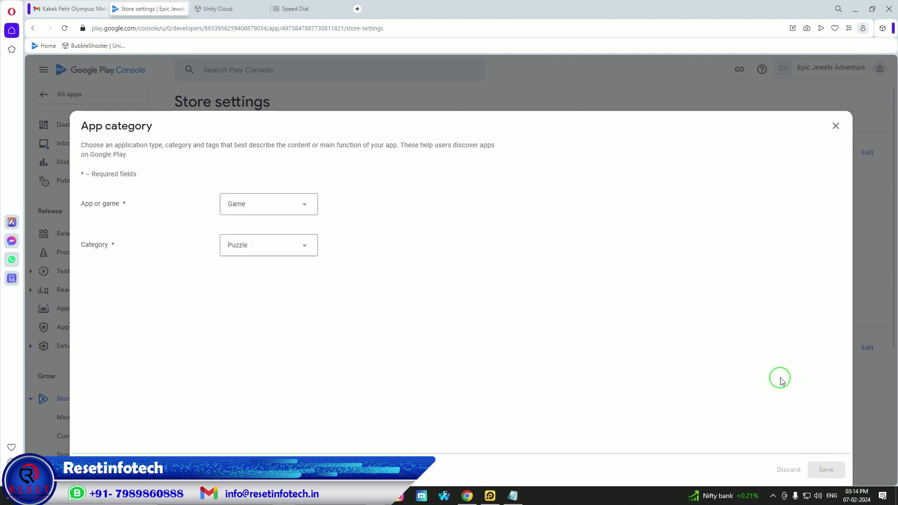
{"action": "left_click", "coordinate": [836, 126]}
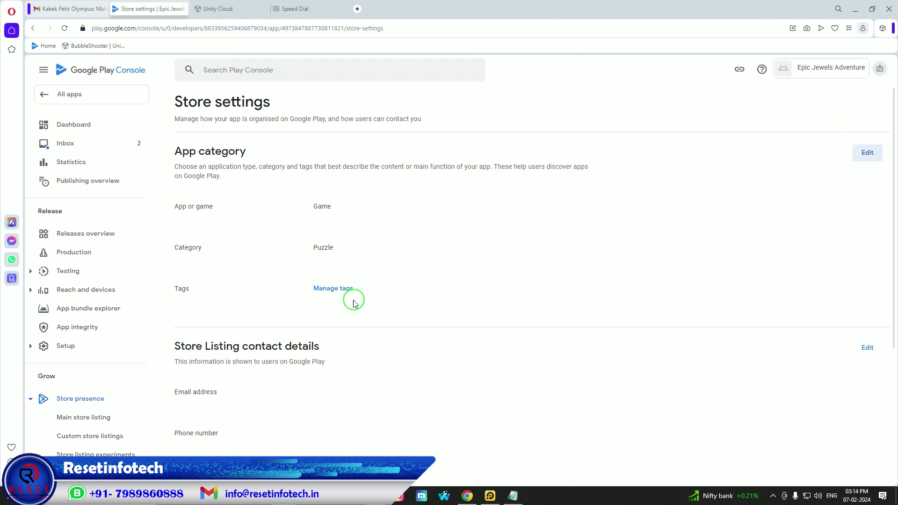
Step: Open tag management for the game and filter the tags by the Match 3, Matching and Puzzle categories
{"action": "left_click", "coordinate": [341, 292]}
{"action": "left_click", "coordinate": [253, 187]}
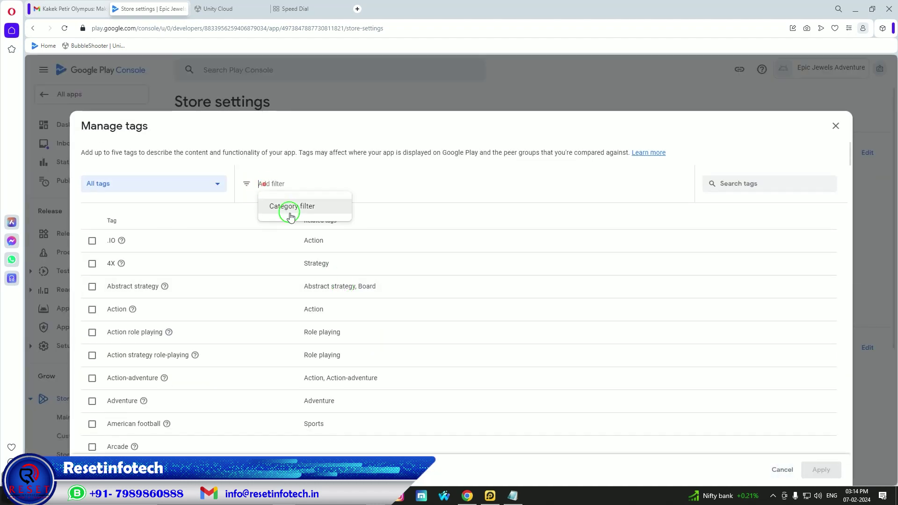
{"action": "left_click", "coordinate": [287, 208]}
{"action": "scroll", "coordinate": [322, 282], "scroll_direction": "down", "scroll_amount": 10}
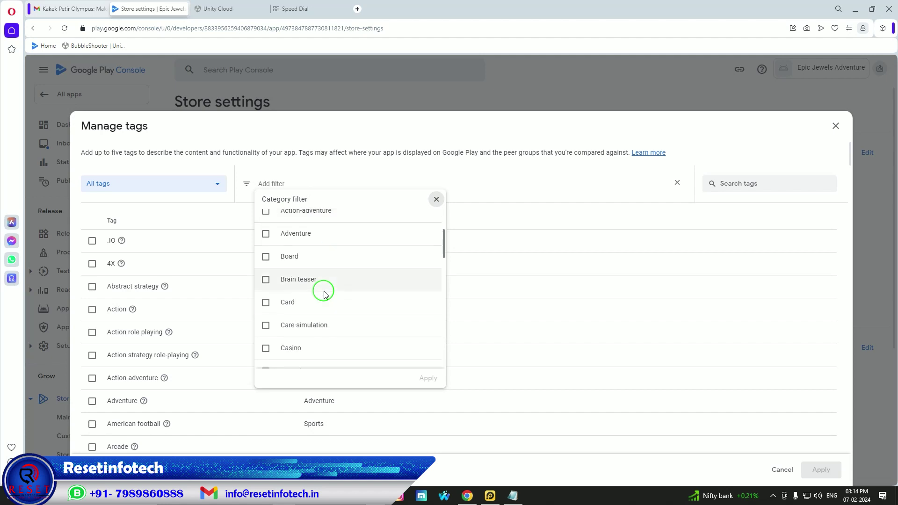
{"action": "scroll", "coordinate": [324, 293], "scroll_direction": "down", "scroll_amount": 5}
{"action": "scroll", "coordinate": [324, 293], "scroll_direction": "up", "scroll_amount": 5}
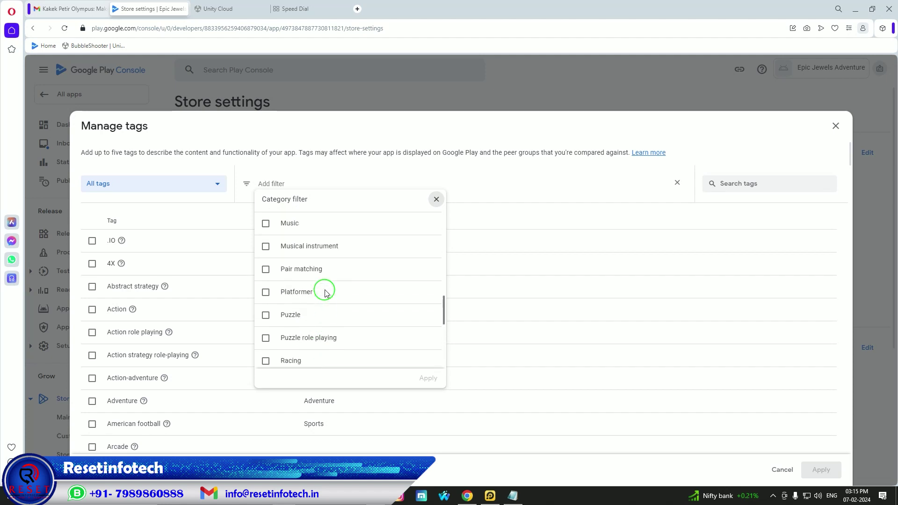
{"action": "scroll", "coordinate": [322, 292], "scroll_direction": "up", "scroll_amount": 2}
{"action": "left_click", "coordinate": [265, 274]}
{"action": "left_click", "coordinate": [265, 298]}
{"action": "scroll", "coordinate": [370, 316], "scroll_direction": "down", "scroll_amount": 4}
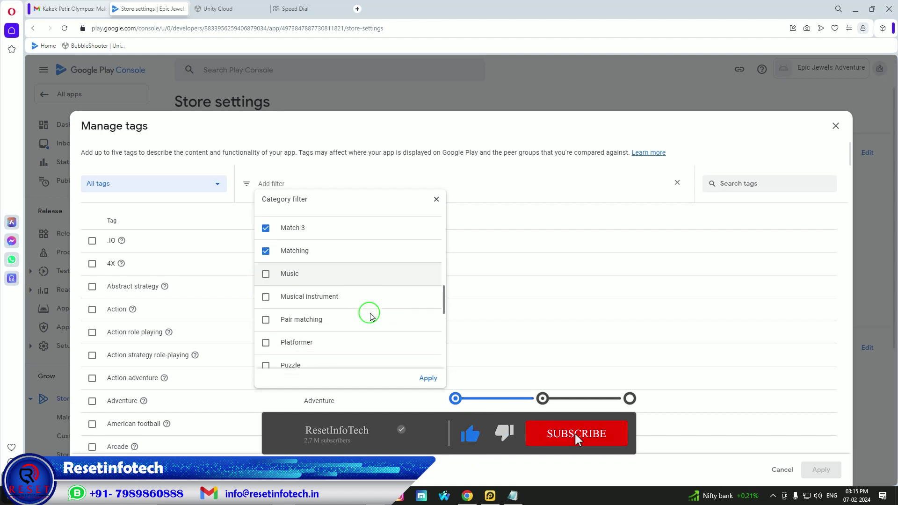
{"action": "left_click", "coordinate": [265, 319]}
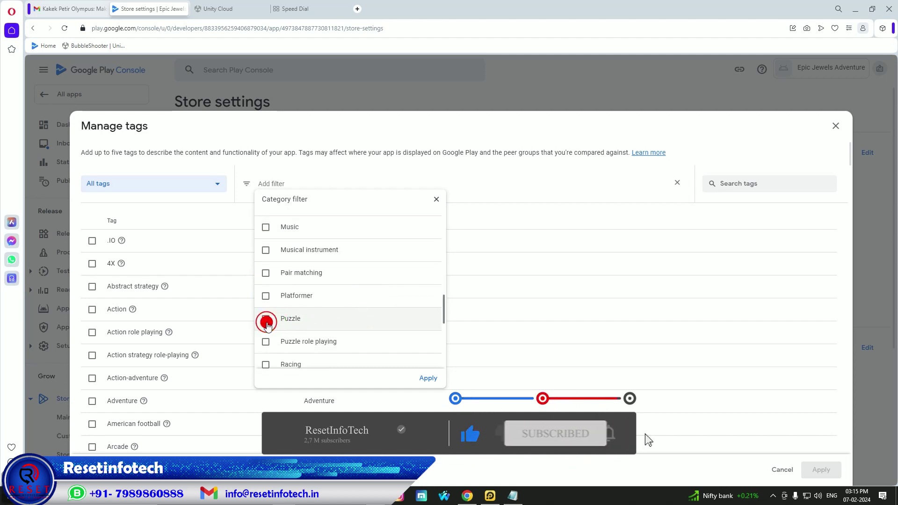
{"action": "scroll", "coordinate": [381, 345], "scroll_direction": "down", "scroll_amount": 4}
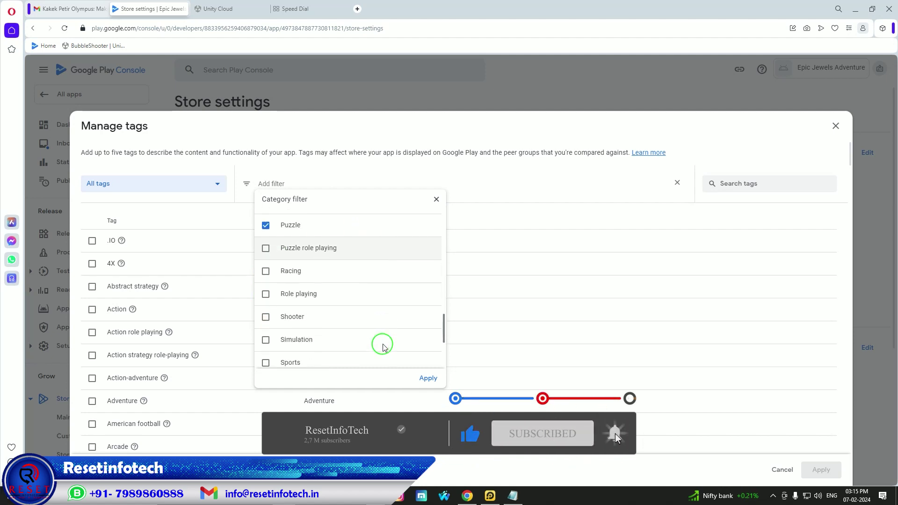
{"action": "left_click", "coordinate": [428, 378]}
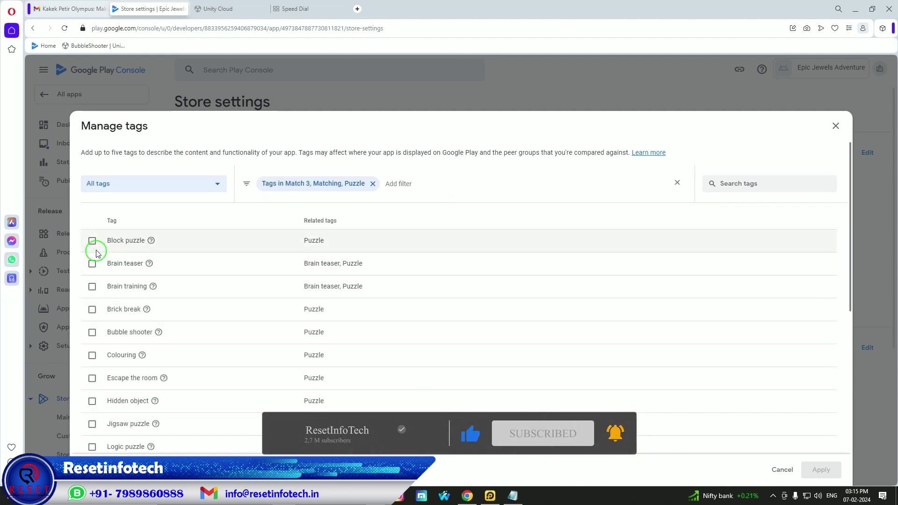
Step: Select the tags Jigsaw puzzle, Match 3, Matching, Puzzle and Bubble shooter, and apply them to the game
{"action": "scroll", "coordinate": [95, 265], "scroll_direction": "down", "scroll_amount": 1}
{"action": "scroll", "coordinate": [96, 265], "scroll_direction": "down", "scroll_amount": 3}
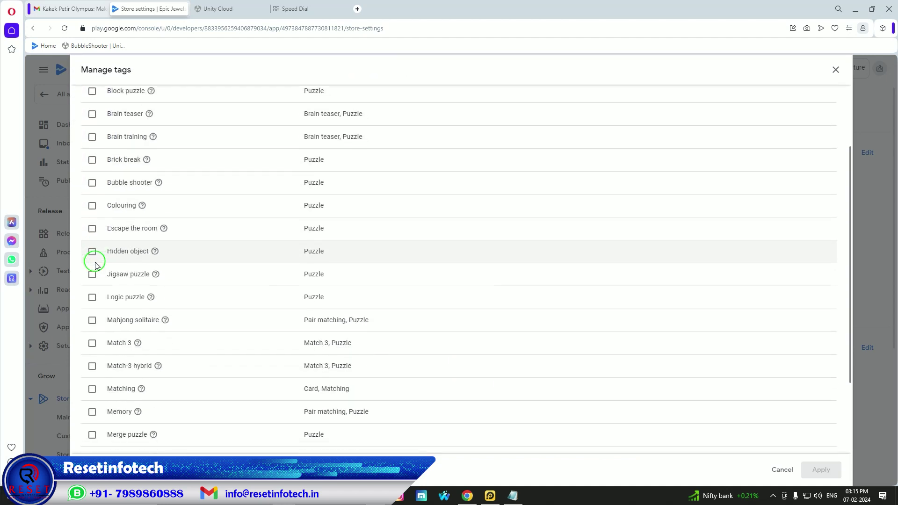
{"action": "left_click", "coordinate": [92, 276]}
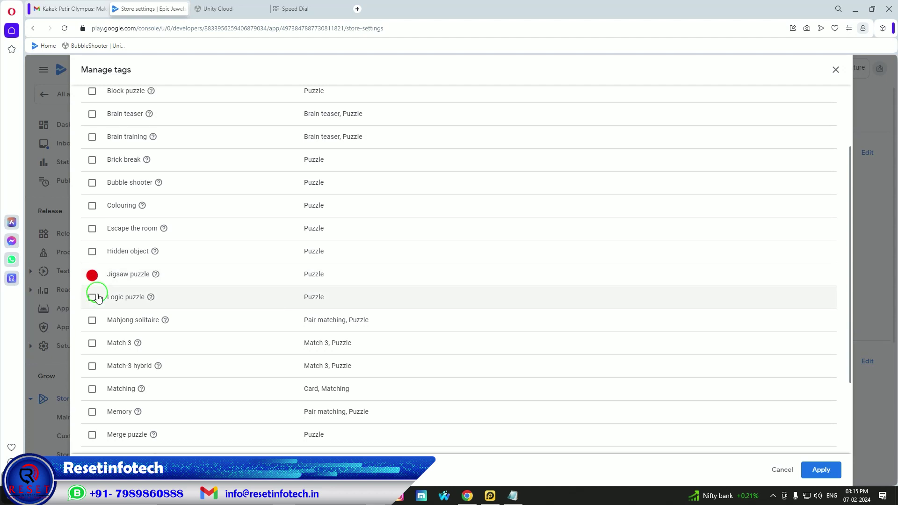
{"action": "left_click", "coordinate": [93, 346]}
{"action": "left_click", "coordinate": [91, 389]}
{"action": "scroll", "coordinate": [127, 370], "scroll_direction": "down", "scroll_amount": 2}
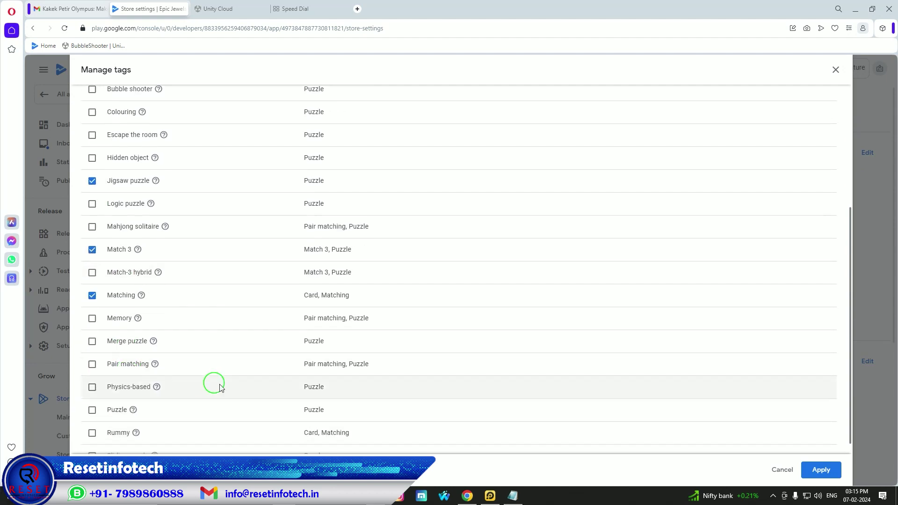
{"action": "scroll", "coordinate": [229, 394], "scroll_direction": "down", "scroll_amount": 1}
{"action": "left_click", "coordinate": [92, 396]}
{"action": "scroll", "coordinate": [156, 324], "scroll_direction": "up", "scroll_amount": 2}
{"action": "scroll", "coordinate": [159, 329], "scroll_direction": "up", "scroll_amount": 4}
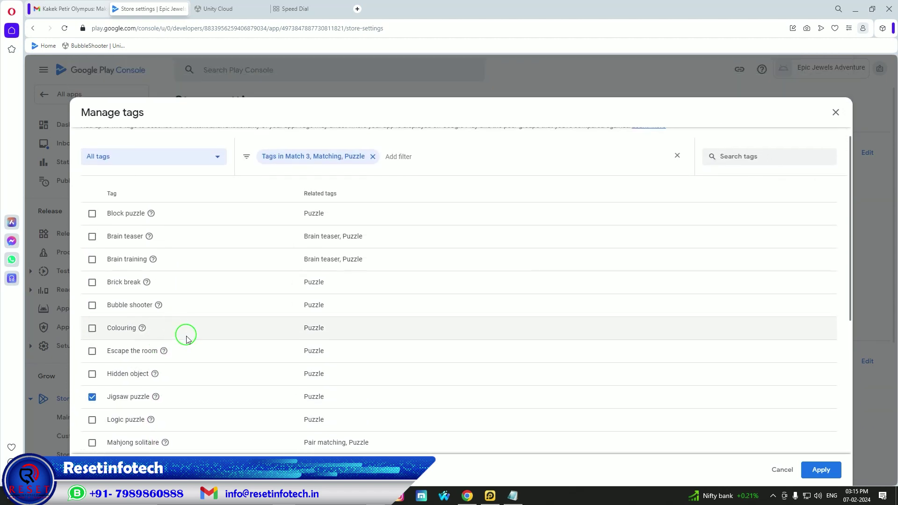
{"action": "left_click", "coordinate": [91, 307]}
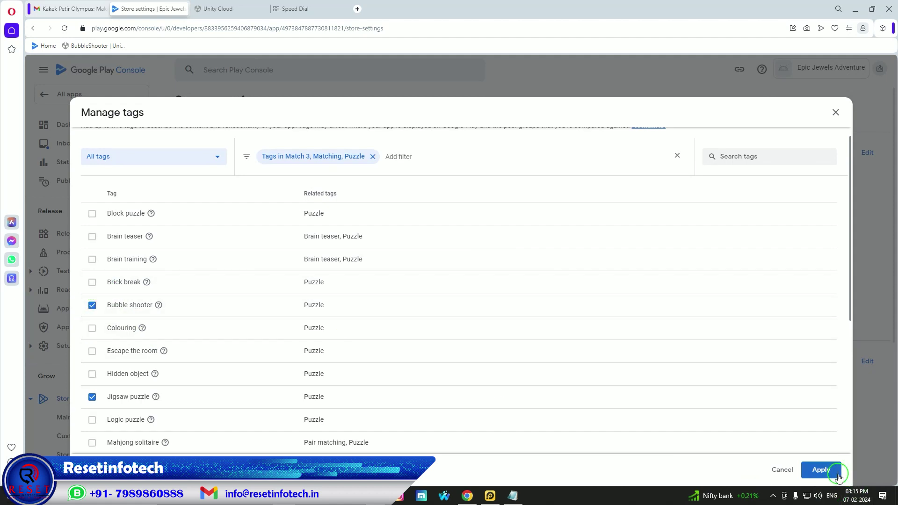
{"action": "left_click", "coordinate": [826, 471]}
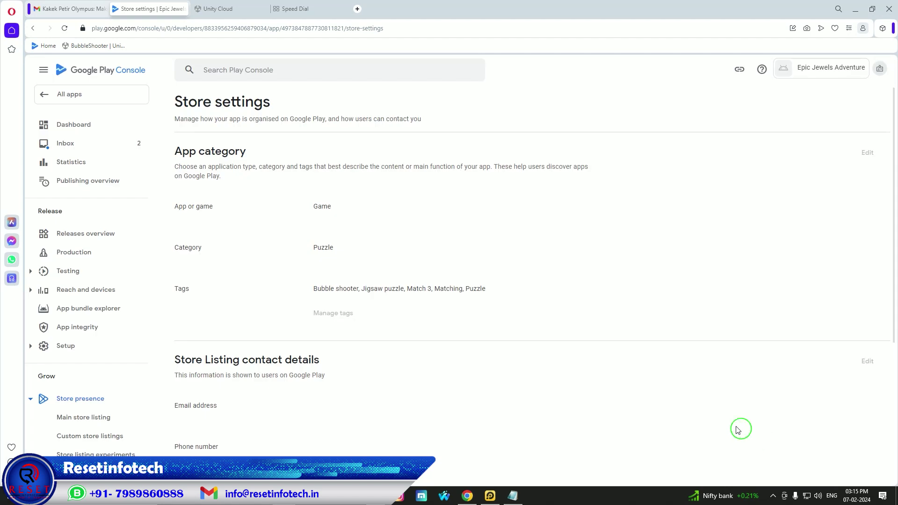
Step: Open the Store Listing contact details for editing and copy the account's email address from Gmail
{"action": "scroll", "coordinate": [610, 373], "scroll_direction": "down", "scroll_amount": 2}
{"action": "left_click", "coordinate": [868, 267]}
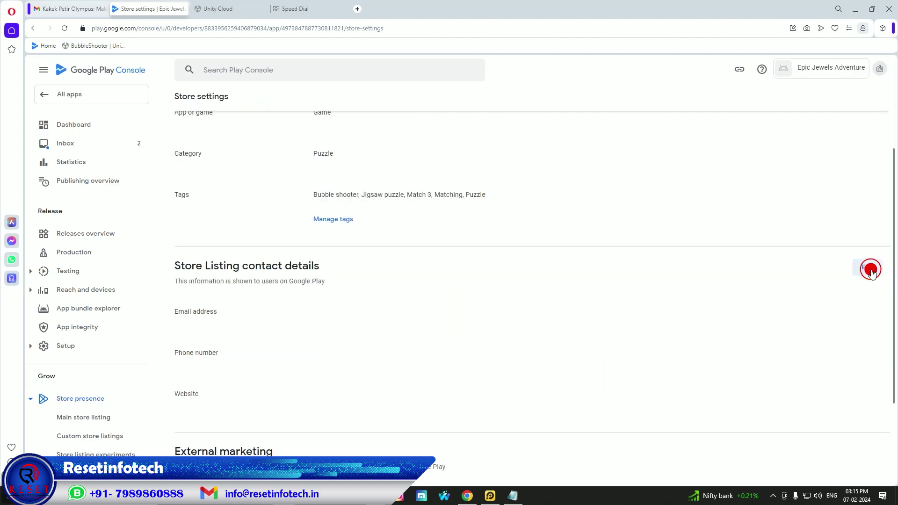
{"action": "left_click", "coordinate": [69, 11]}
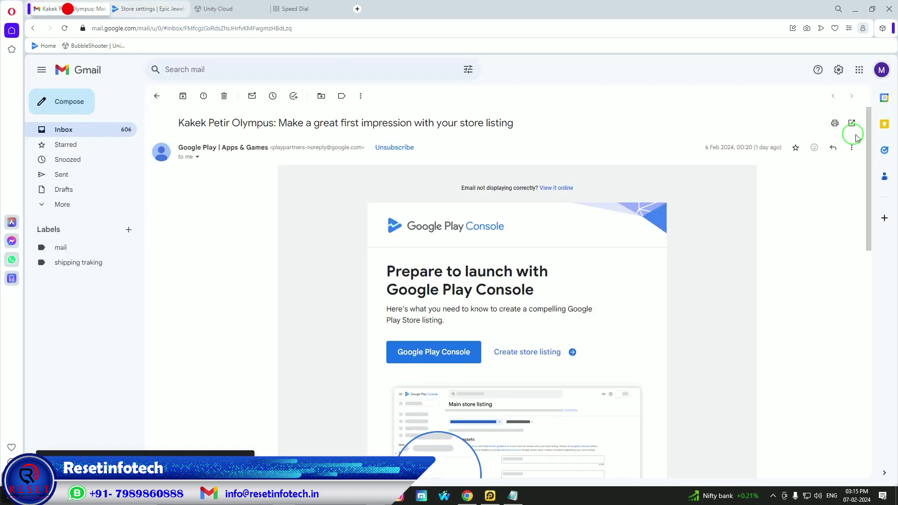
{"action": "left_click", "coordinate": [882, 69]}
{"action": "triple_click", "coordinate": [769, 98]}
{"action": "right_click", "coordinate": [769, 98]}
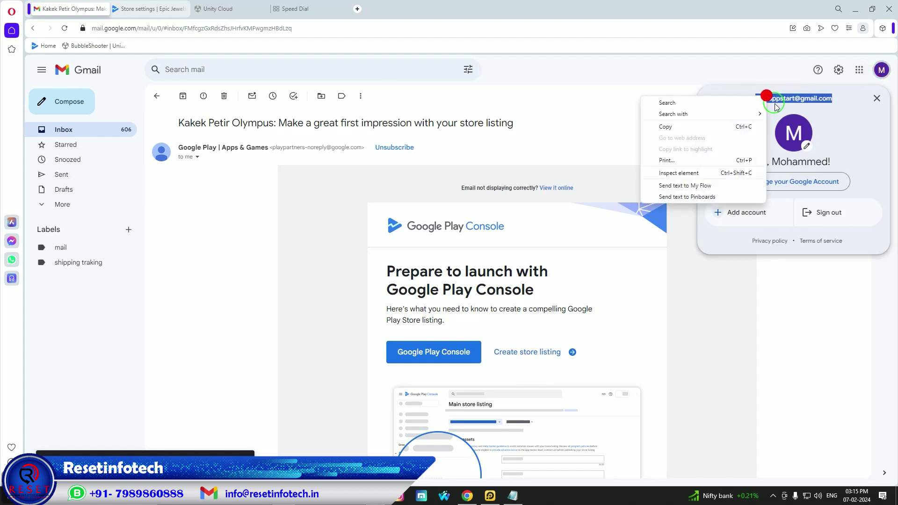
{"action": "left_click", "coordinate": [697, 127]}
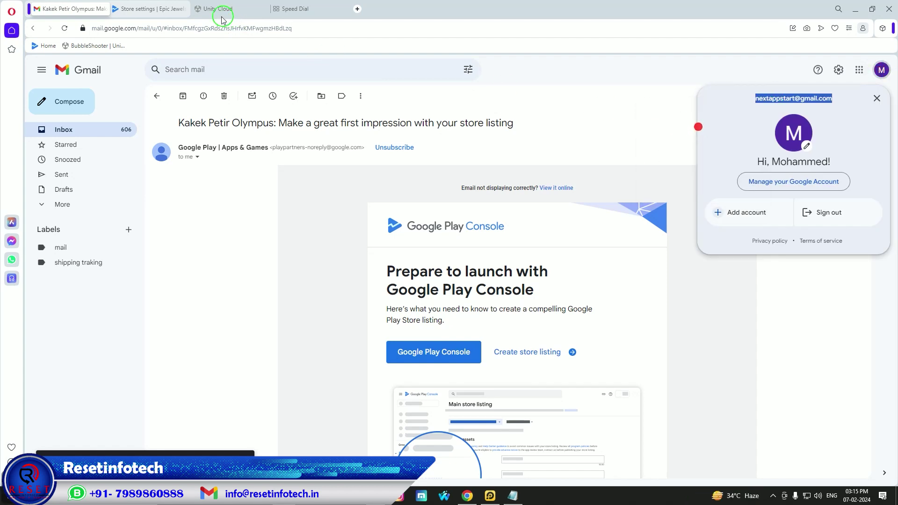
Step: Return to Play Console, paste the copied email address as the store listing contact email, save and close the dialog
{"action": "left_click", "coordinate": [150, 9]}
{"action": "left_click", "coordinate": [302, 197]}
{"action": "key", "text": "ctrl+v"}
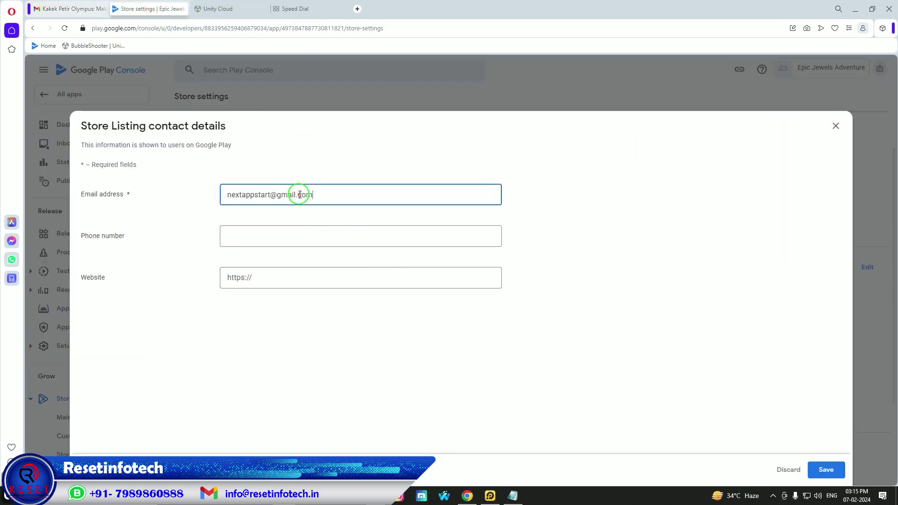
{"action": "left_click", "coordinate": [825, 470]}
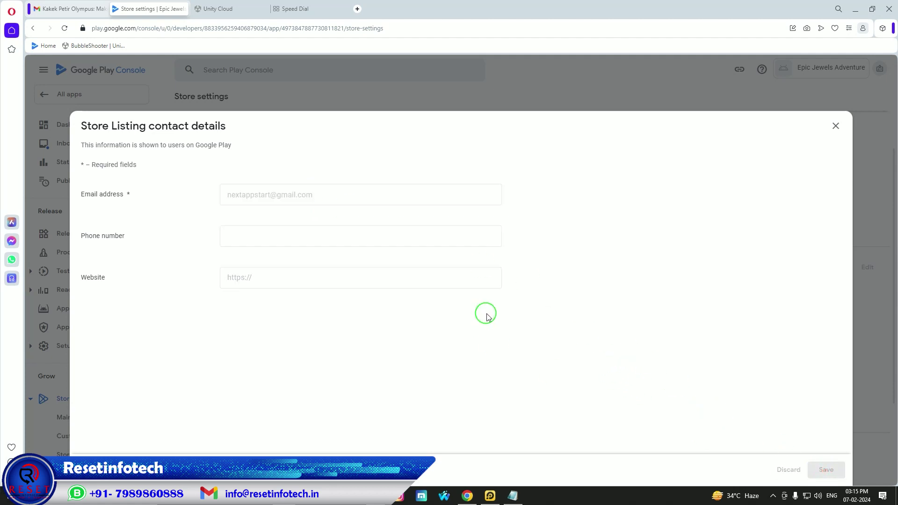
{"action": "left_click", "coordinate": [835, 126]}
{"action": "scroll", "coordinate": [496, 279], "scroll_direction": "down", "scroll_amount": 3}
{"action": "scroll", "coordinate": [496, 279], "scroll_direction": "up", "scroll_amount": 5}
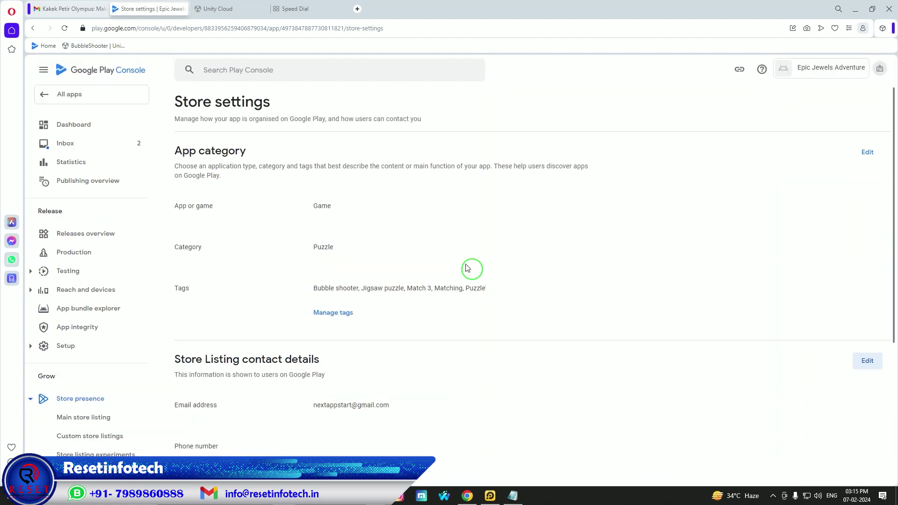
Step: Return to the Epic Jewels Adventure dashboard through the list of all apps and go to its remaining setup tasks
{"action": "left_click", "coordinate": [92, 96]}
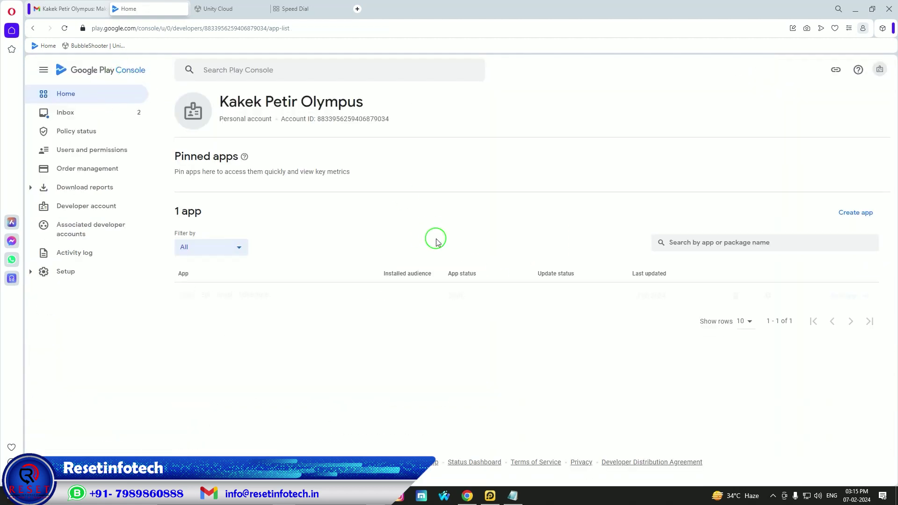
{"action": "left_click", "coordinate": [369, 300]}
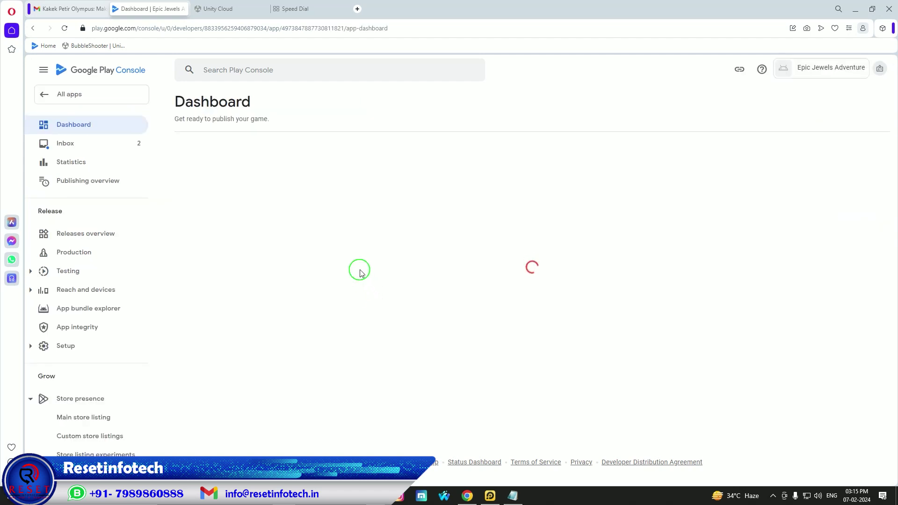
{"action": "scroll", "coordinate": [359, 269], "scroll_direction": "down", "scroll_amount": 1}
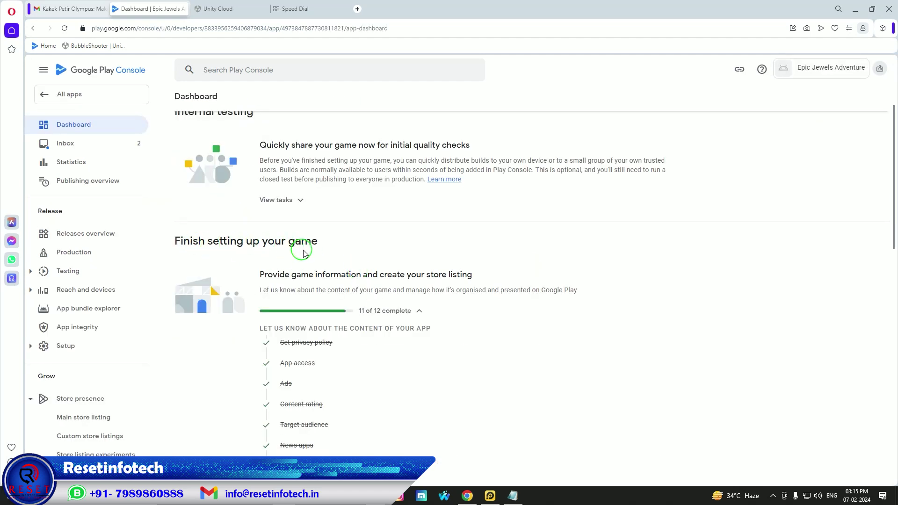
{"action": "scroll", "coordinate": [304, 253], "scroll_direction": "down", "scroll_amount": 4}
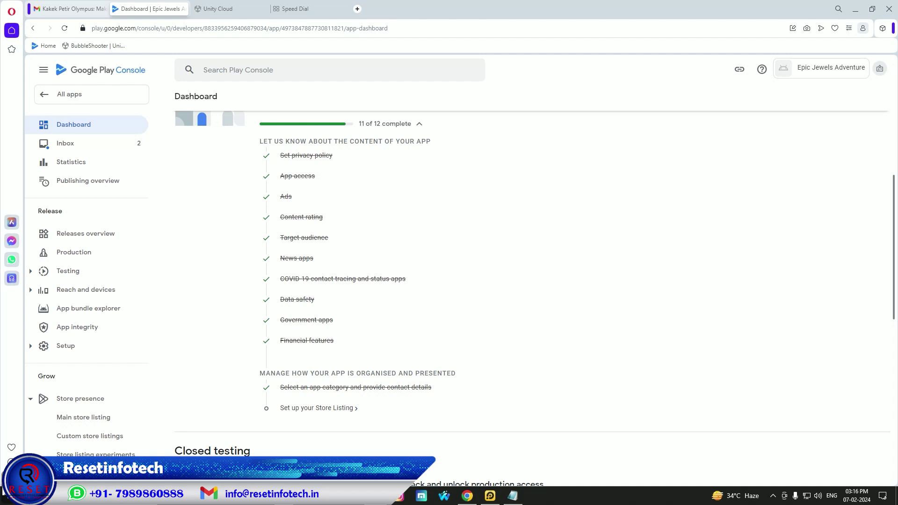
{"action": "type", "text": "other call"}
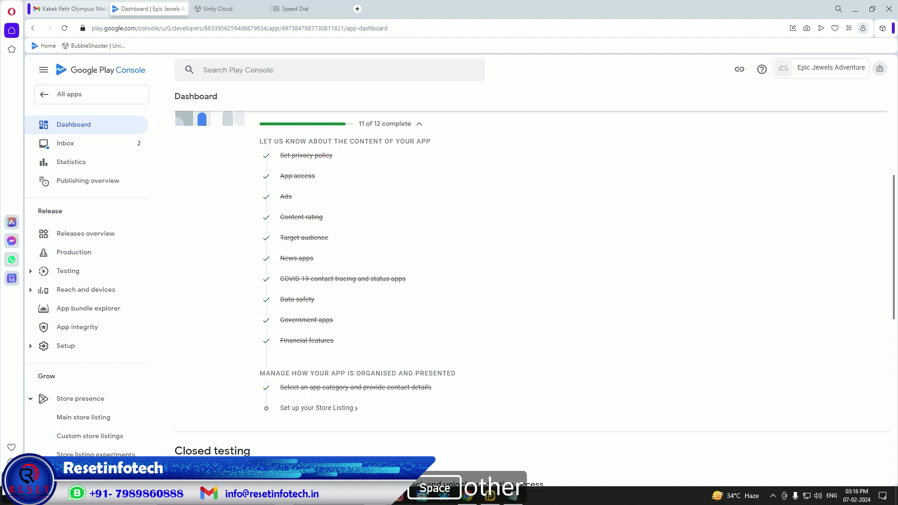
{"action": "key", "text": "Return"}
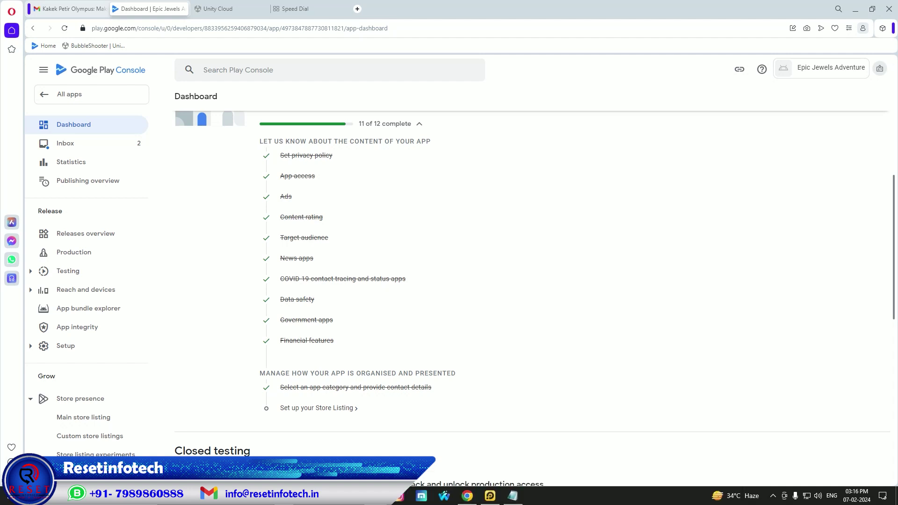
{"action": "left_click", "coordinate": [773, 496]}
{"action": "left_click", "coordinate": [776, 458]}
Step: Open the main store listing, copy the short tagline at the end of the Notepad game notes and paste it as the short description
{"action": "left_click", "coordinate": [293, 410]}
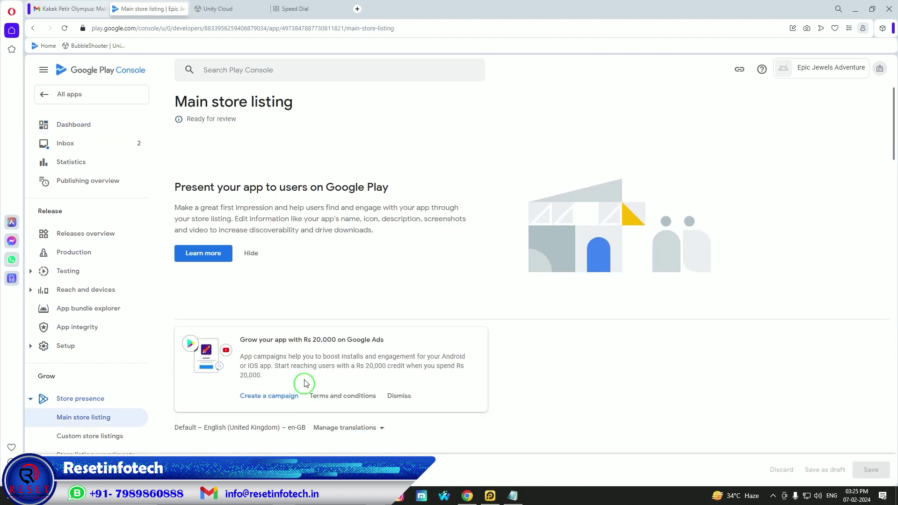
{"action": "scroll", "coordinate": [323, 289], "scroll_direction": "down", "scroll_amount": 5}
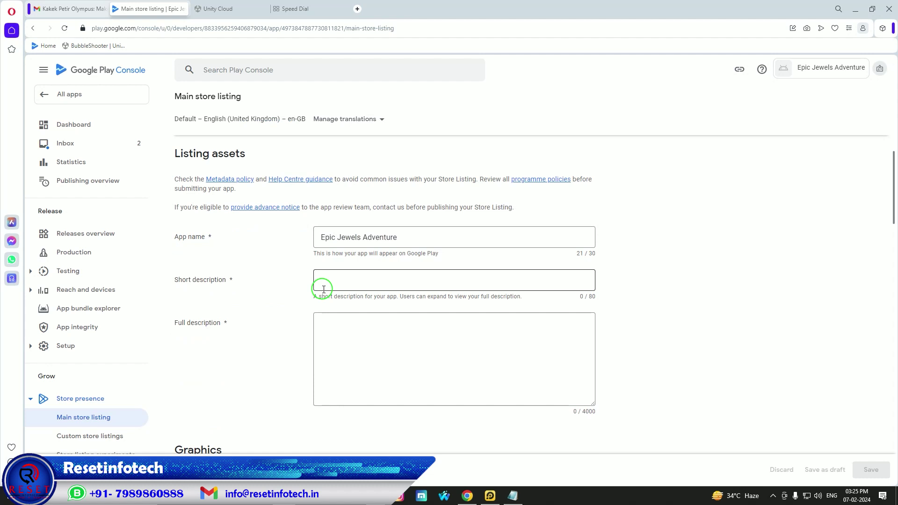
{"action": "left_click", "coordinate": [513, 496]}
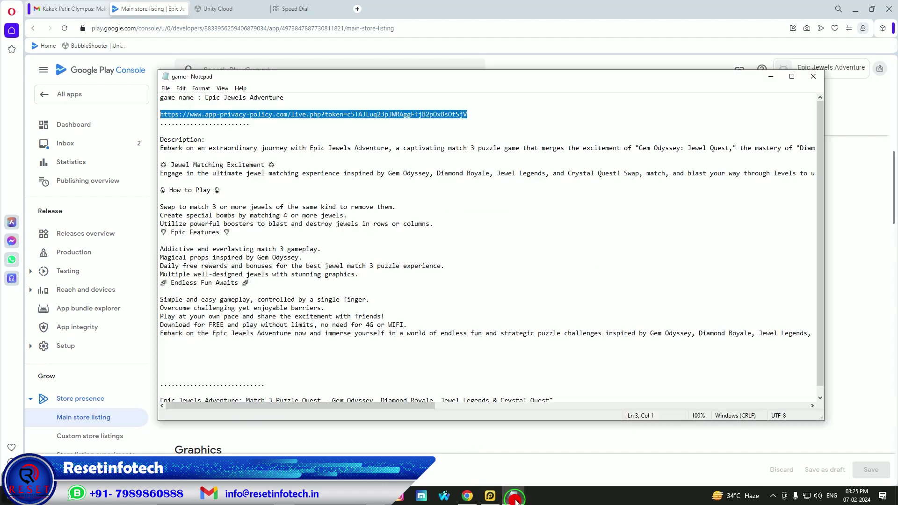
{"action": "scroll", "coordinate": [255, 363], "scroll_direction": "down", "scroll_amount": 1}
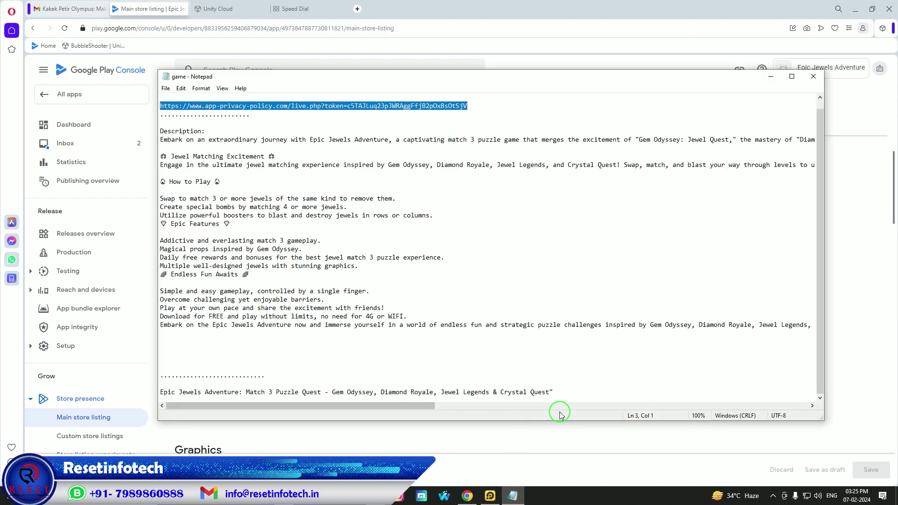
{"action": "left_click_drag", "start_coordinate": [563, 392], "coordinate": [165, 391]}
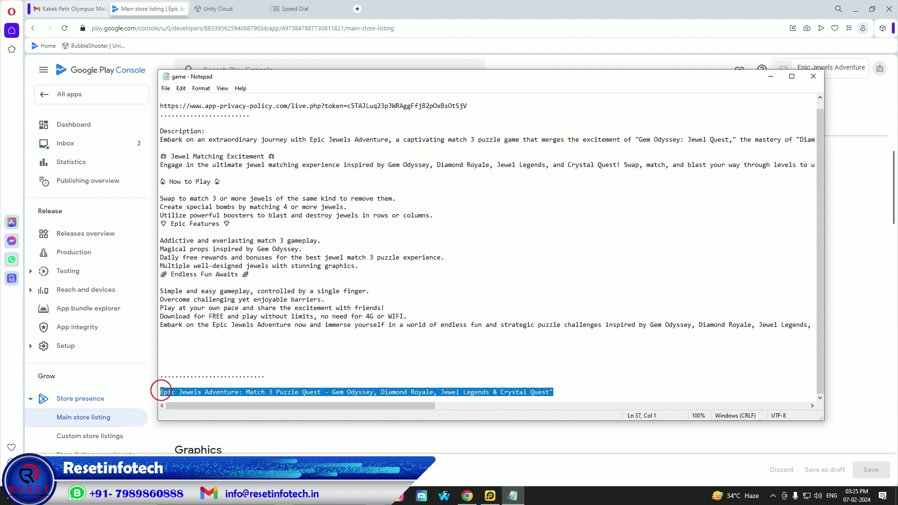
{"action": "left_click", "coordinate": [513, 496]}
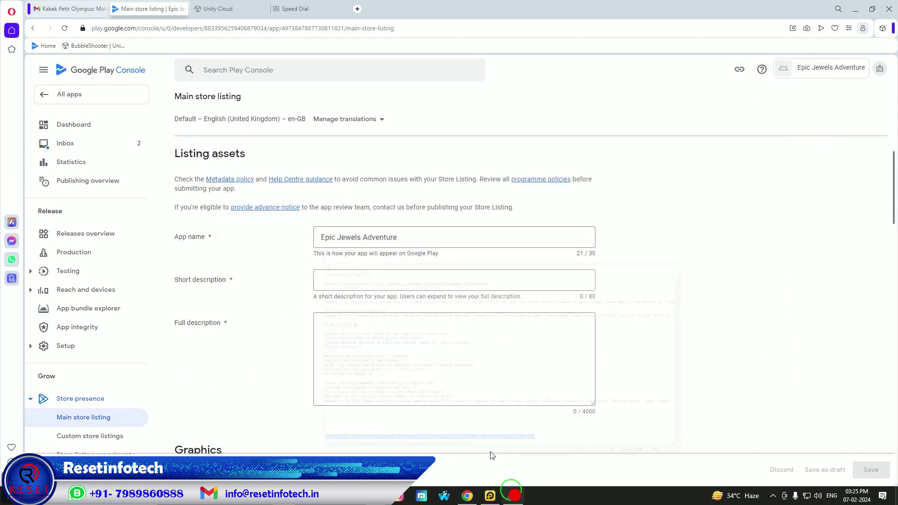
{"action": "left_click", "coordinate": [365, 280]}
{"action": "key", "text": "ctrl+v"}
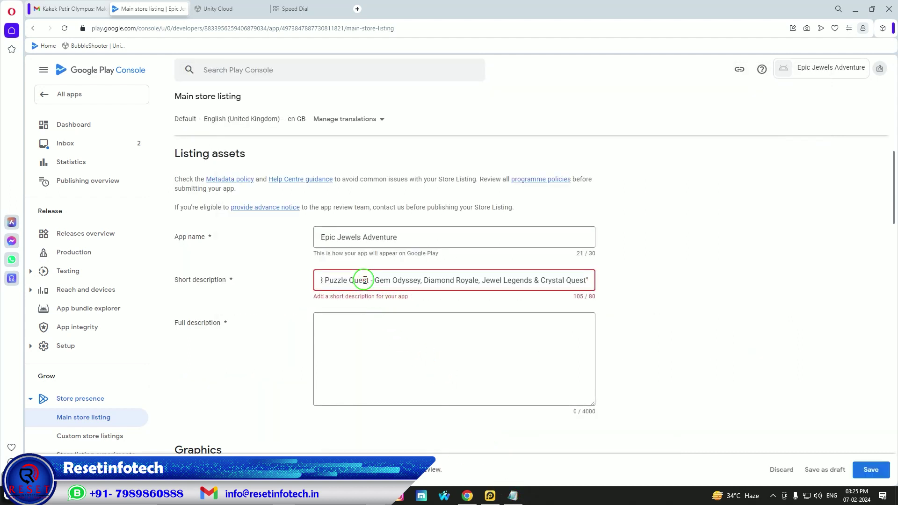
Step: Shorten the short description to "Epic Jewels Adventure: Match 3 Puzzle Quest - Gem Odyssey, Diamond Royale"
{"action": "key", "text": "BackSpace"}
{"action": "key", "text": "BackSpace"}
{"action": "key", "text": "BackSpace"}
{"action": "key", "text": "BackSpace"}
{"action": "key", "text": "BackSpace"}
{"action": "key", "text": "BackSpace"}
{"action": "key", "text": "BackSpace"}
{"action": "key", "text": "BackSpace"}
{"action": "key", "text": "BackSpace"}
{"action": "key", "text": "BackSpace"}
{"action": "key", "text": "BackSpace"}
{"action": "key", "text": "BackSpace"}
{"action": "key", "text": "BackSpace"}
{"action": "key", "text": "BackSpace"}
{"action": "key", "text": "BackSpace"}
{"action": "key", "text": "BackSpace"}
{"action": "key", "text": "BackSpace"}
{"action": "key", "text": "BackSpace"}
{"action": "key", "text": "BackSpace"}
{"action": "key", "text": "BackSpace"}
{"action": "key", "text": "BackSpace"}
{"action": "key", "text": "BackSpace"}
{"action": "key", "text": "BackSpace"}
{"action": "key", "text": "BackSpace"}
{"action": "key", "text": "BackSpace"}
{"action": "key", "text": "BackSpace"}
{"action": "key", "text": "BackSpace"}
{"action": "key", "text": "BackSpace"}
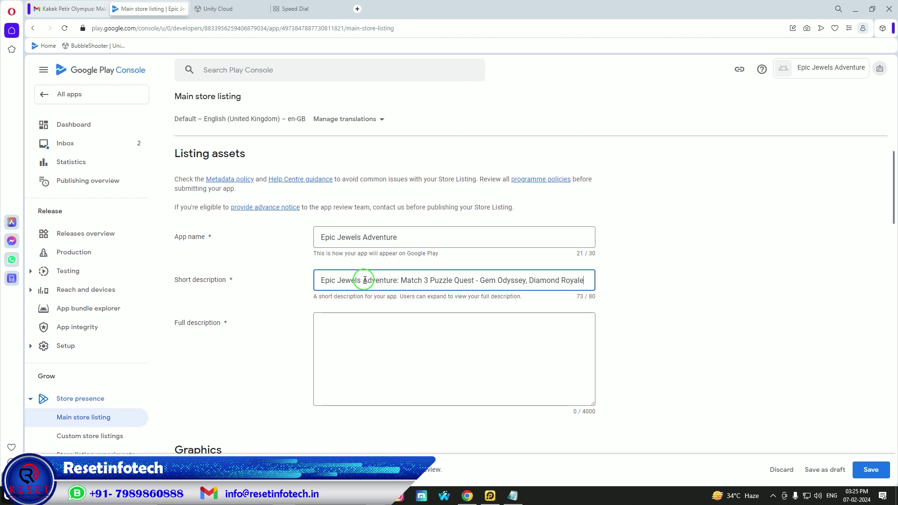
Step: Copy the whole game description text under "Description:" in the Notepad notes and paste it as the listing's full description
{"action": "left_click", "coordinate": [512, 496]}
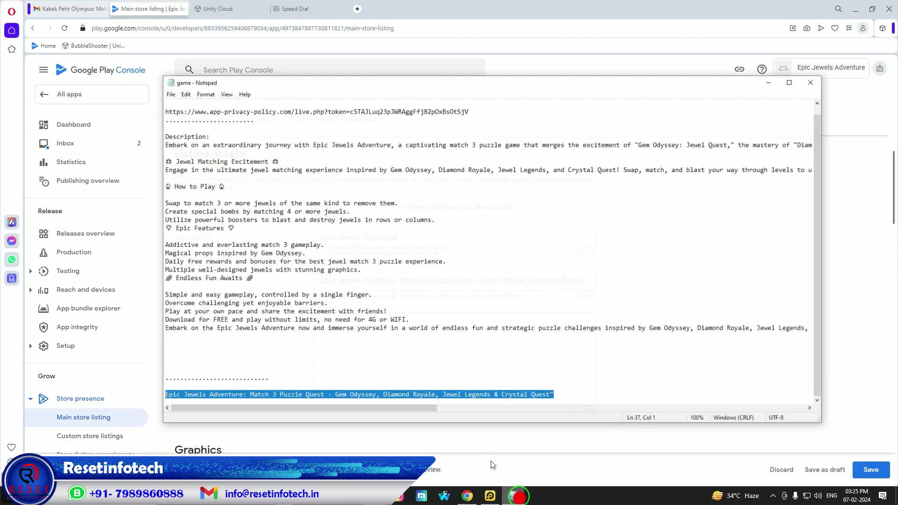
{"action": "scroll", "coordinate": [222, 230], "scroll_direction": "up", "scroll_amount": 1}
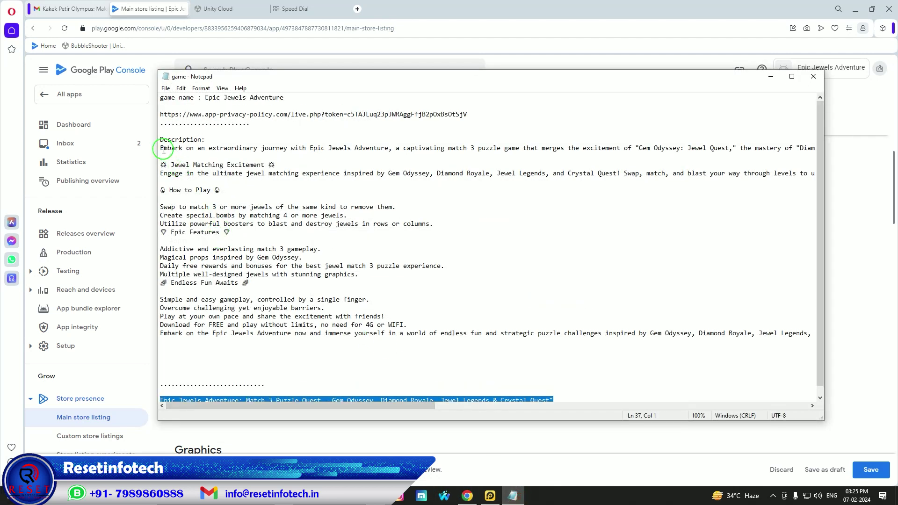
{"action": "left_click_drag", "start_coordinate": [162, 149], "coordinate": [785, 342]}
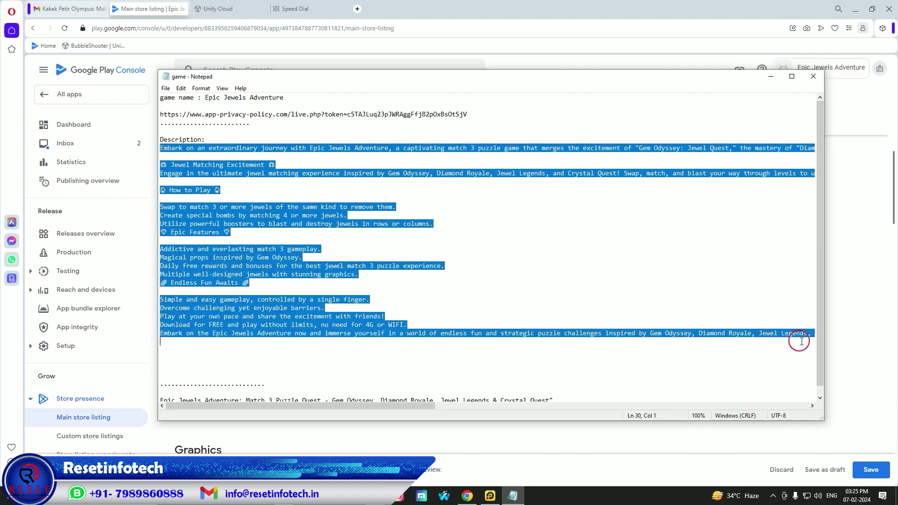
{"action": "key", "text": "ctrl+c"}
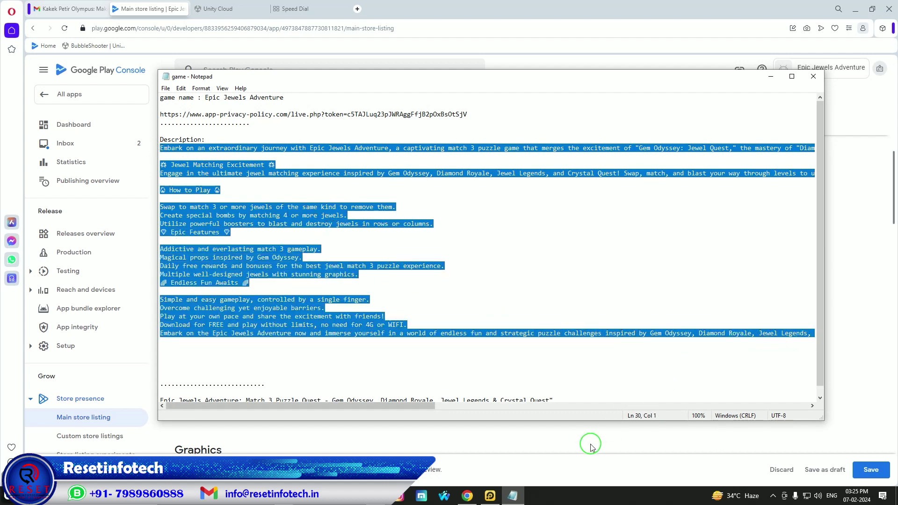
{"action": "left_click", "coordinate": [590, 442]}
{"action": "left_click", "coordinate": [445, 345]}
{"action": "key", "text": "ctrl+v"}
{"action": "left_click", "coordinate": [291, 364]}
Step: Try to upload the logoai image from the JewelHunter_v1.2 Assets folder as the app icon
{"action": "scroll", "coordinate": [301, 360], "scroll_direction": "down", "scroll_amount": 5}
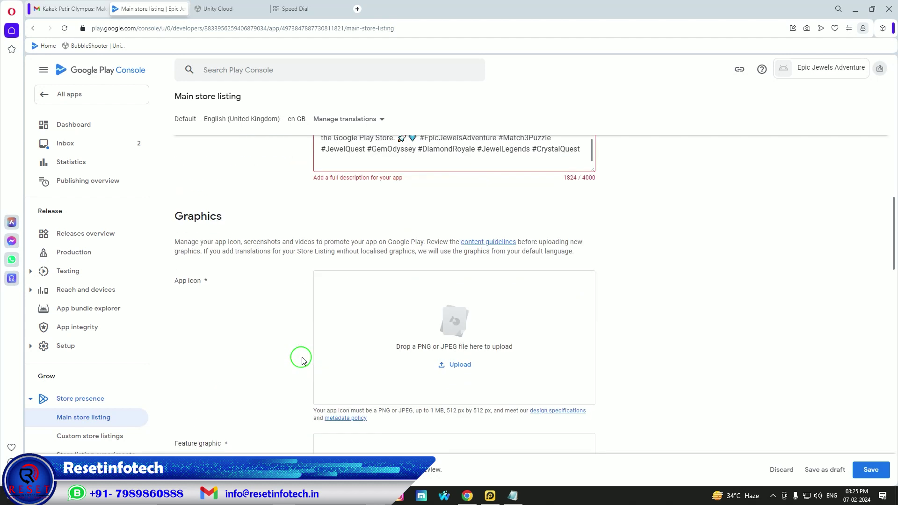
{"action": "scroll", "coordinate": [302, 360], "scroll_direction": "down", "scroll_amount": 1}
{"action": "left_click", "coordinate": [459, 319]}
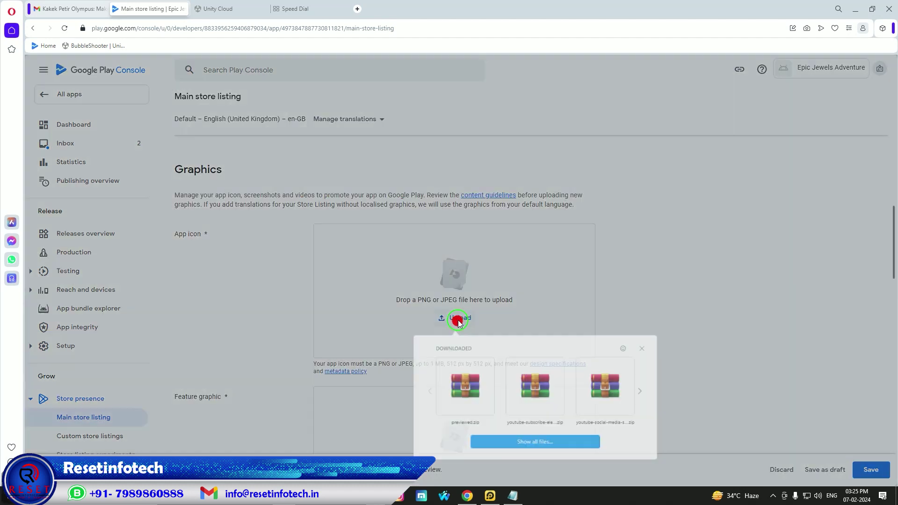
{"action": "left_click", "coordinate": [535, 442]}
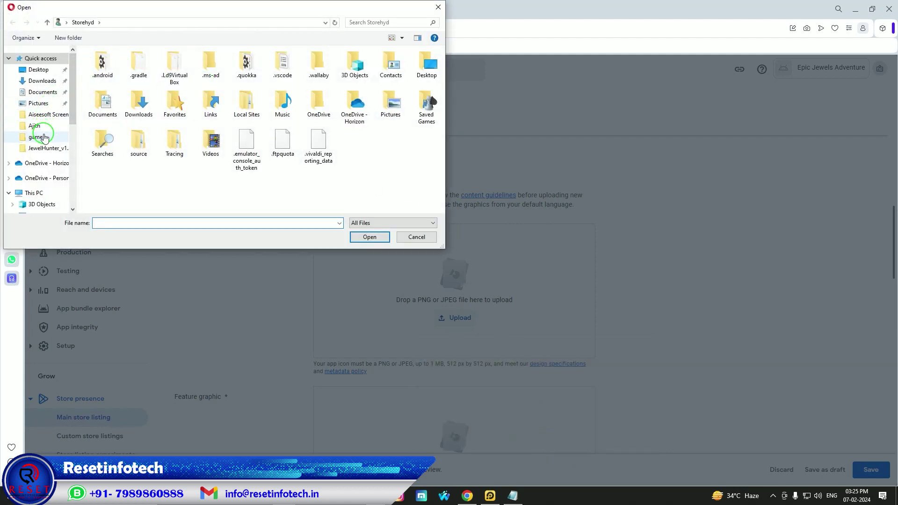
{"action": "left_click", "coordinate": [42, 148]}
{"action": "left_click_drag", "start_coordinate": [445, 247], "coordinate": [696, 374]}
{"action": "left_click", "coordinate": [127, 76]}
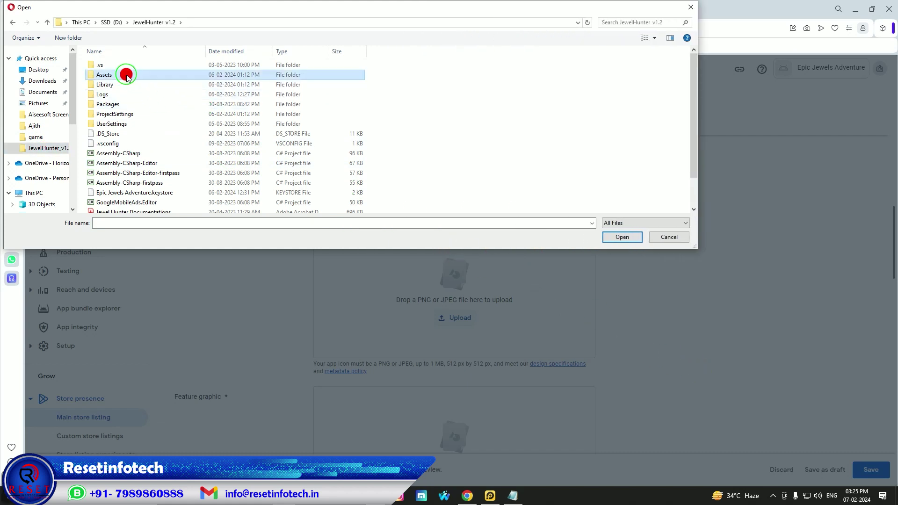
{"action": "double_click", "coordinate": [127, 76]}
{"action": "scroll", "coordinate": [603, 140], "scroll_direction": "down", "scroll_amount": 2}
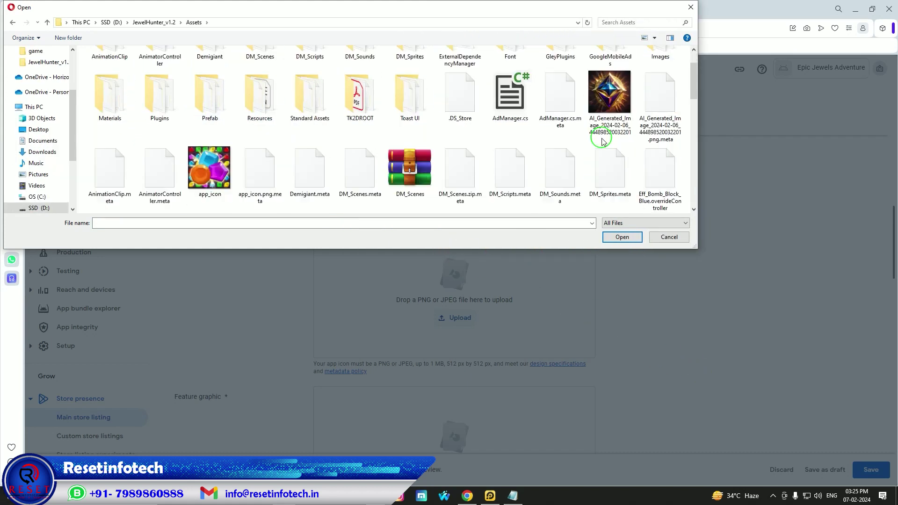
{"action": "scroll", "coordinate": [603, 140], "scroll_direction": "down", "scroll_amount": 15}
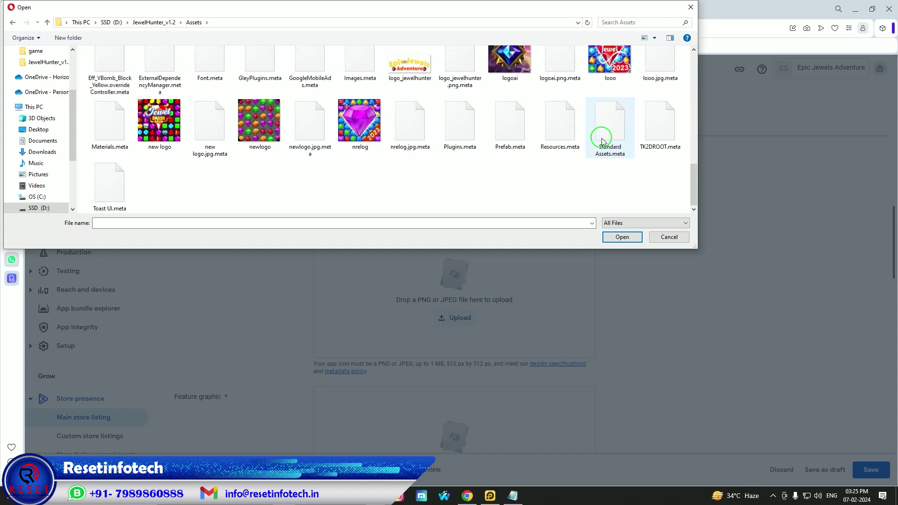
{"action": "double_click", "coordinate": [510, 60]}
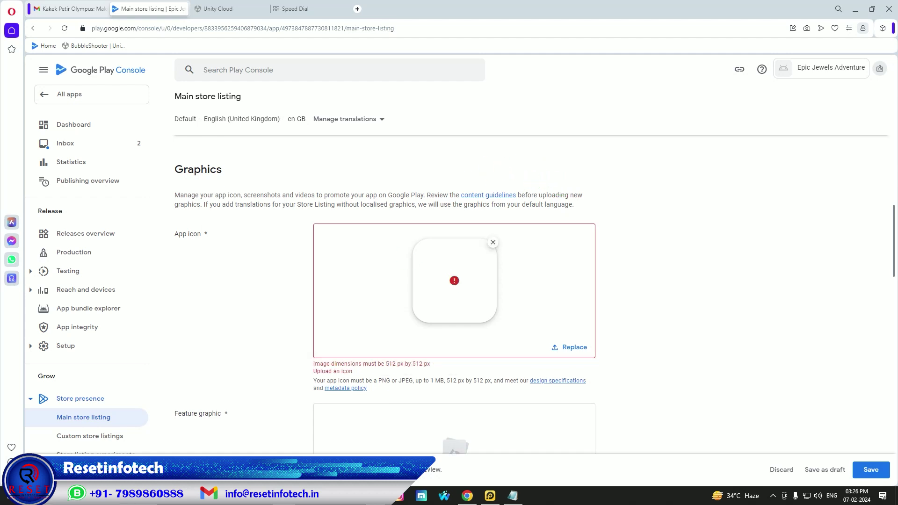
Step: Launch Adobe Photoshop and, while it loads, check the required icon dimensions and remove the rejected image from the app icon
{"action": "key", "text": "super"}
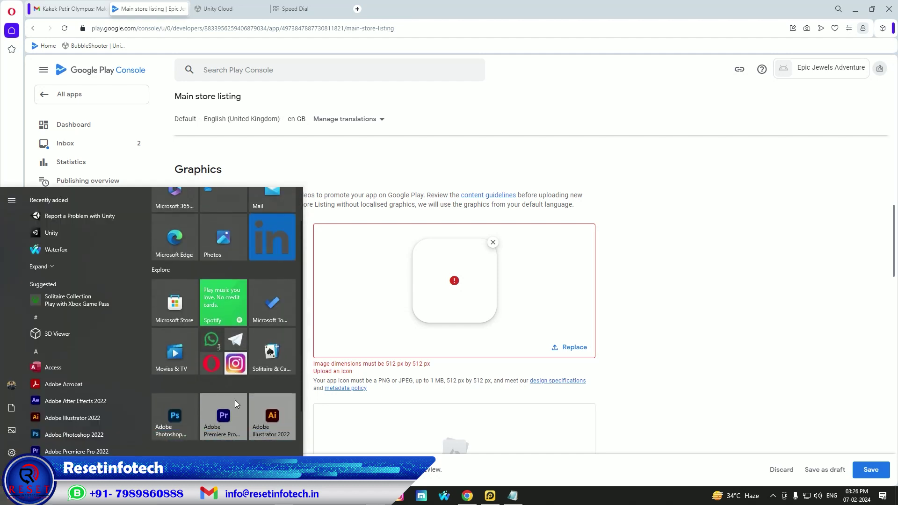
{"action": "left_click", "coordinate": [412, 348]}
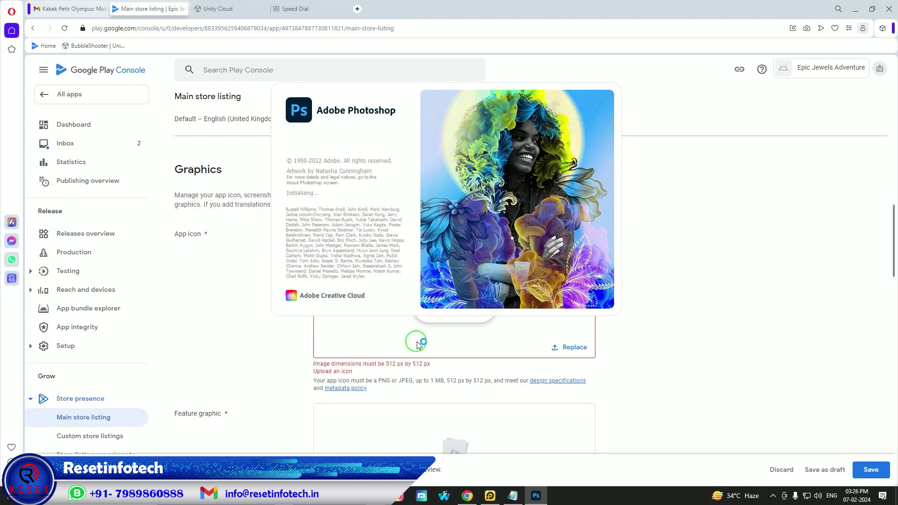
{"action": "left_click_drag", "start_coordinate": [388, 363], "coordinate": [437, 365]}
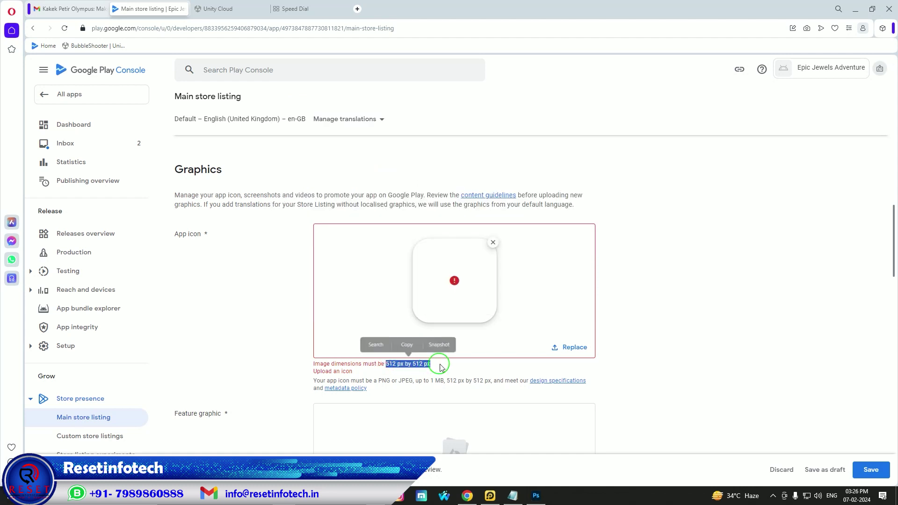
{"action": "scroll", "coordinate": [447, 365], "scroll_direction": "down", "scroll_amount": 5}
{"action": "scroll", "coordinate": [430, 334], "scroll_direction": "up", "scroll_amount": 4}
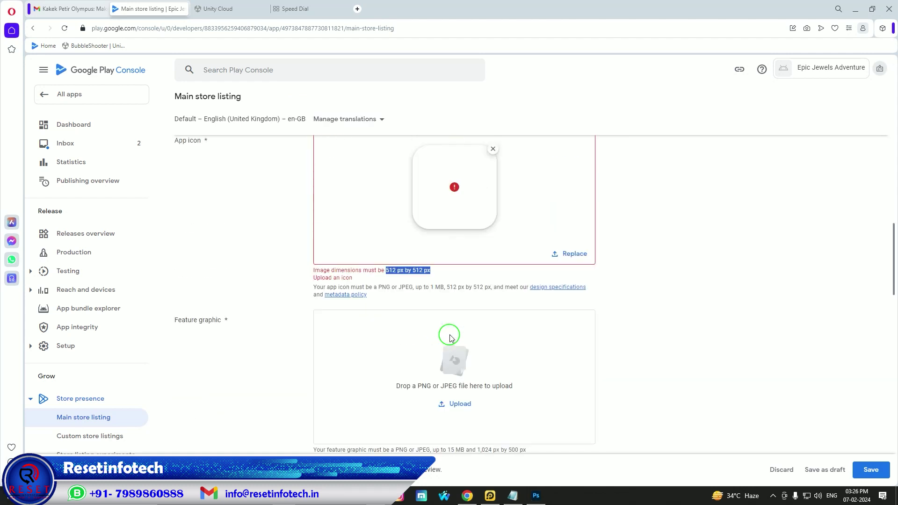
{"action": "left_click", "coordinate": [494, 195]}
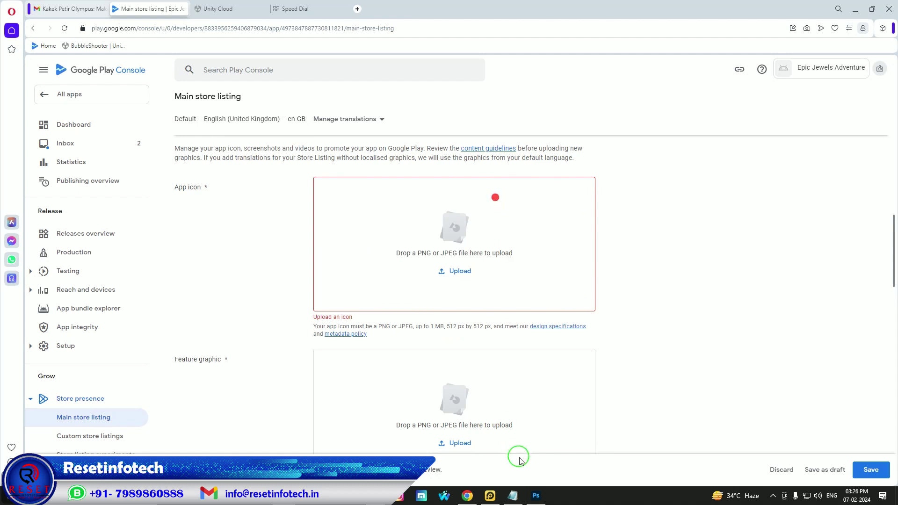
Step: Switch to Photoshop and create a new blank document of 512 x 512 pixels
{"action": "mouse_move", "coordinate": [535, 501]}
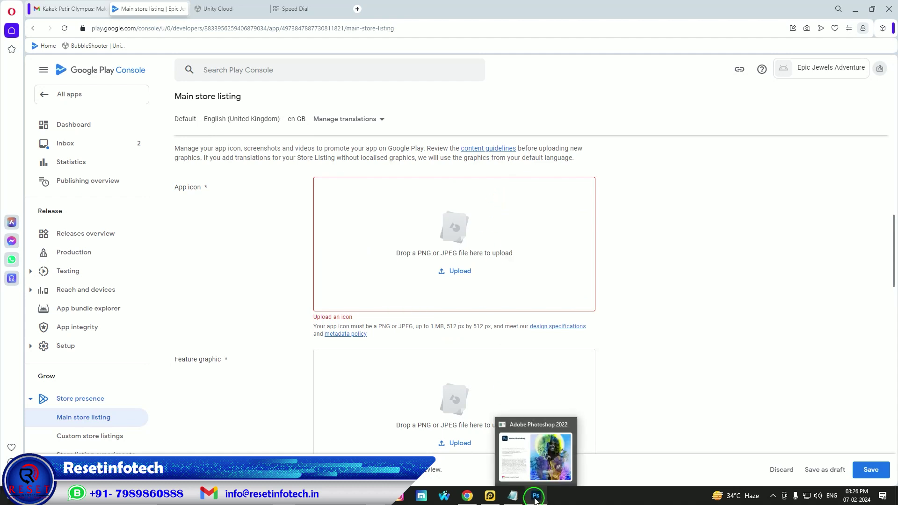
{"action": "left_click", "coordinate": [536, 497]}
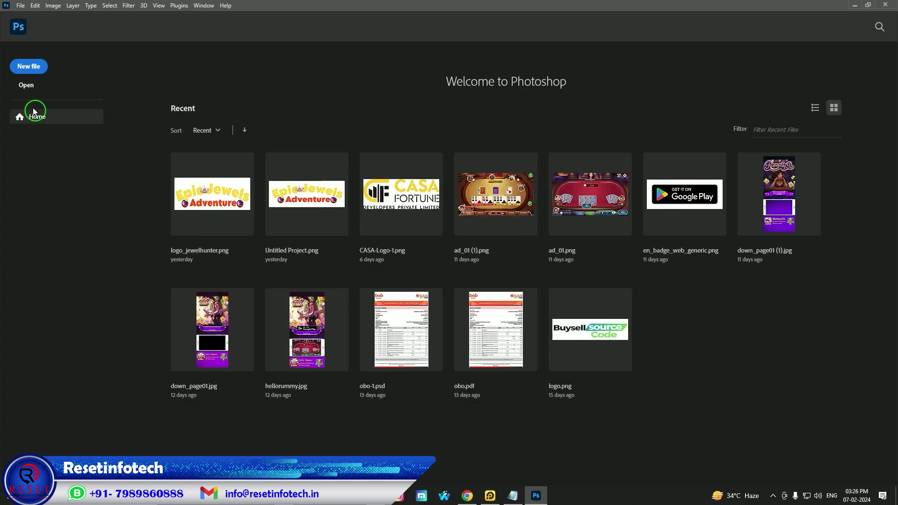
{"action": "left_click", "coordinate": [28, 66]}
{"action": "left_click", "coordinate": [592, 163]}
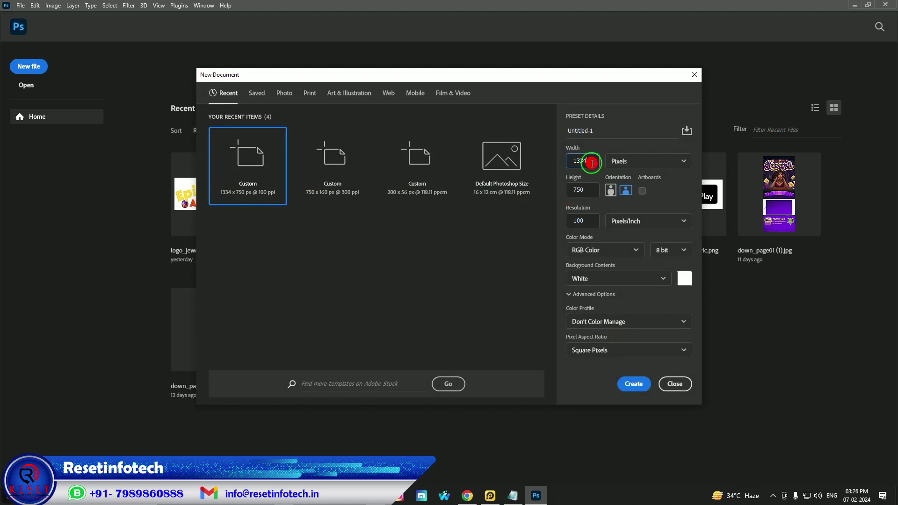
{"action": "type", "text": "512"}
{"action": "left_click", "coordinate": [585, 189]}
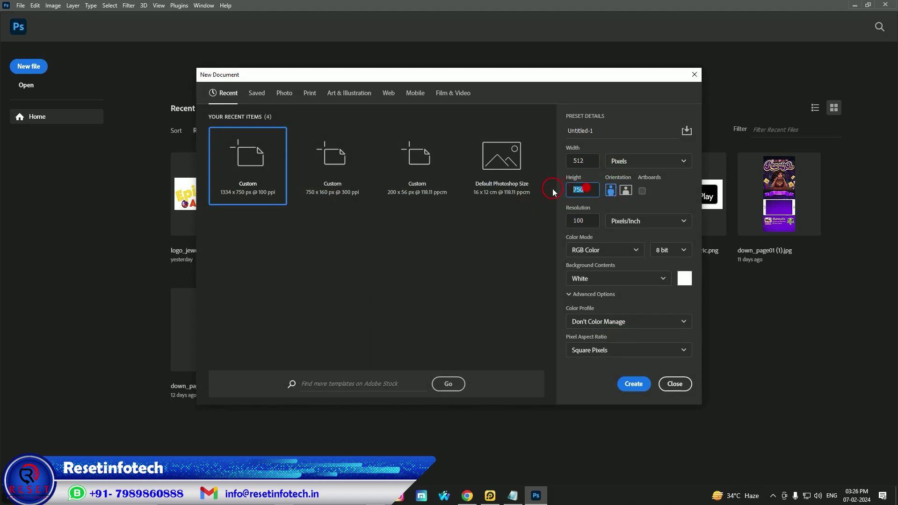
{"action": "key", "text": "Escape"}
{"action": "left_click", "coordinate": [553, 191]}
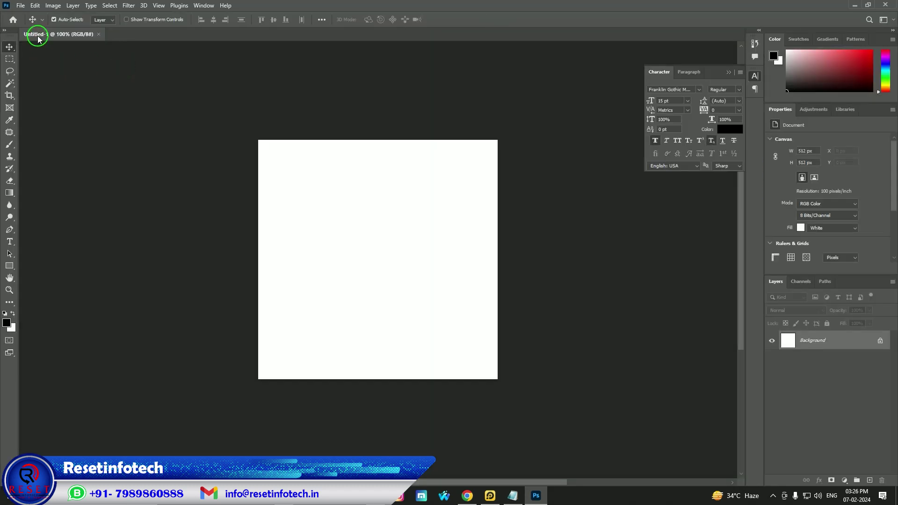
Step: Float the blank document in its own window and open the AI_Generated_Image PNG with the blue jewel emblem
{"action": "left_click_drag", "start_coordinate": [38, 38], "coordinate": [512, 220]}
{"action": "key", "text": "ctrl+o"}
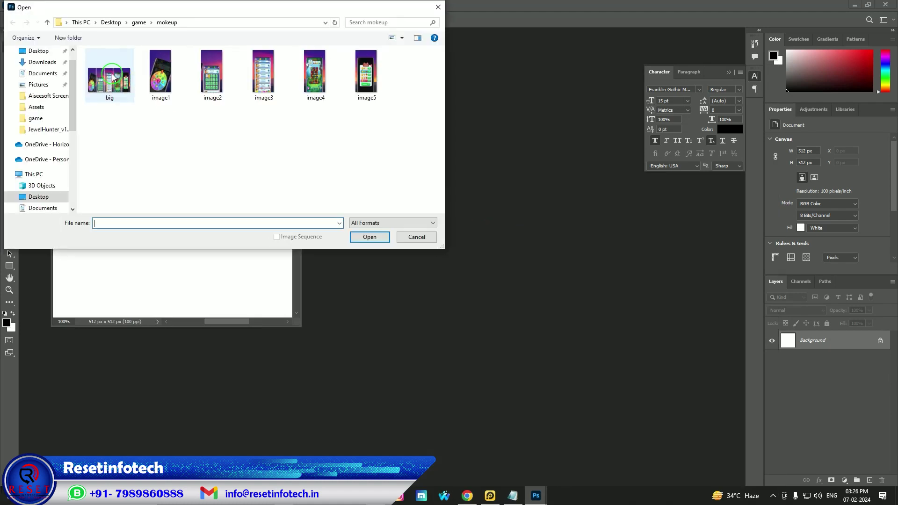
{"action": "left_click", "coordinate": [48, 132]}
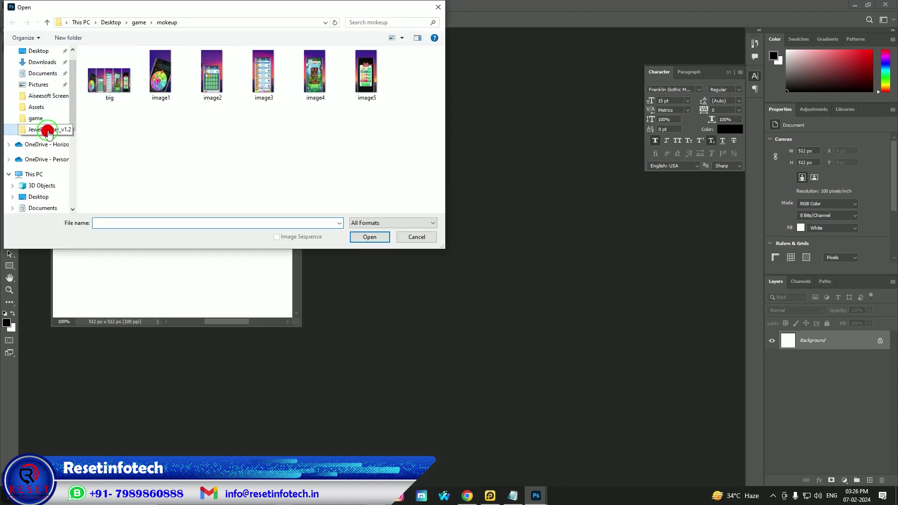
{"action": "left_click", "coordinate": [43, 62]}
{"action": "left_click_drag", "start_coordinate": [441, 63], "coordinate": [442, 70]}
{"action": "double_click", "coordinate": [172, 154]}
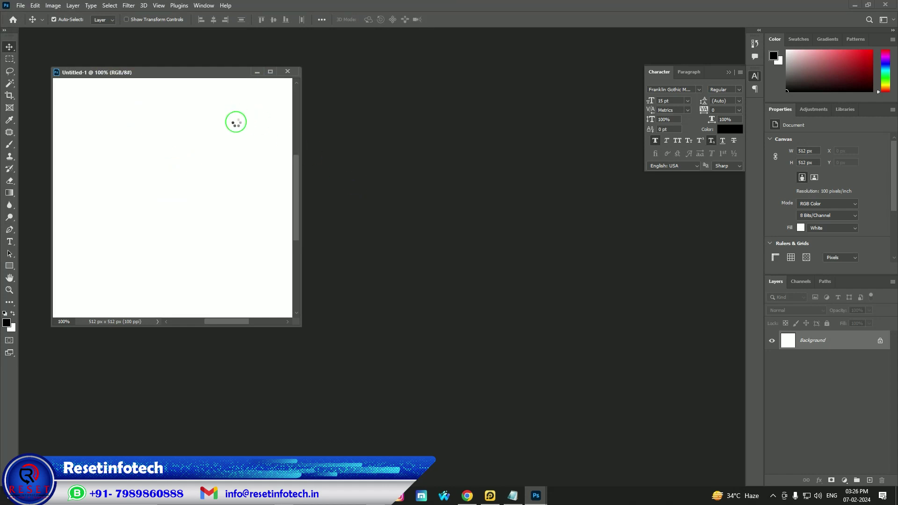
Step: Place the jewel image in the blank document as a new layer and scale it to 512 x 512 px to fill the canvas
{"action": "left_click_drag", "start_coordinate": [204, 87], "coordinate": [366, 114]}
{"action": "left_click_drag", "start_coordinate": [423, 240], "coordinate": [197, 201]}
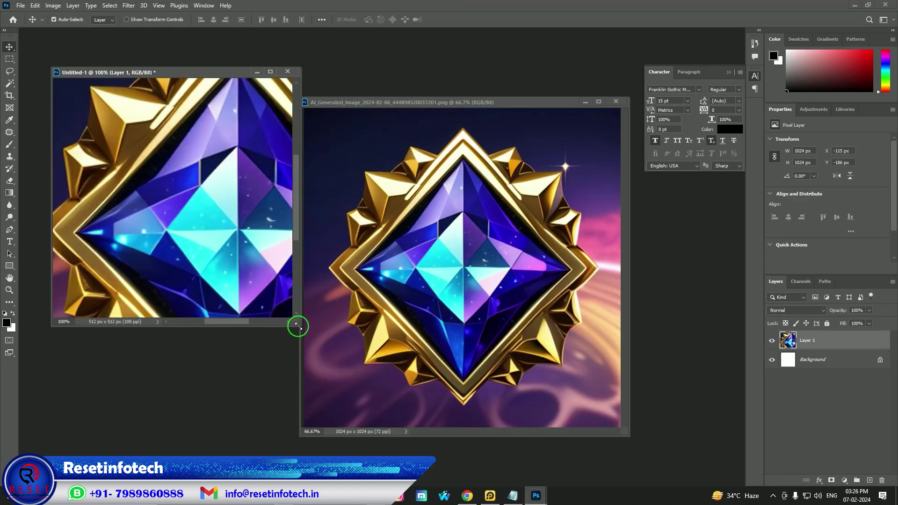
{"action": "left_click_drag", "start_coordinate": [298, 326], "coordinate": [601, 441]}
{"action": "key", "text": "ctrl+minus"}
{"action": "key", "text": "ctrl+minus"}
{"action": "key", "text": "ctrl+minus"}
{"action": "key", "text": "ctrl+t"}
{"action": "left_click_drag", "start_coordinate": [395, 323], "coordinate": [379, 313]}
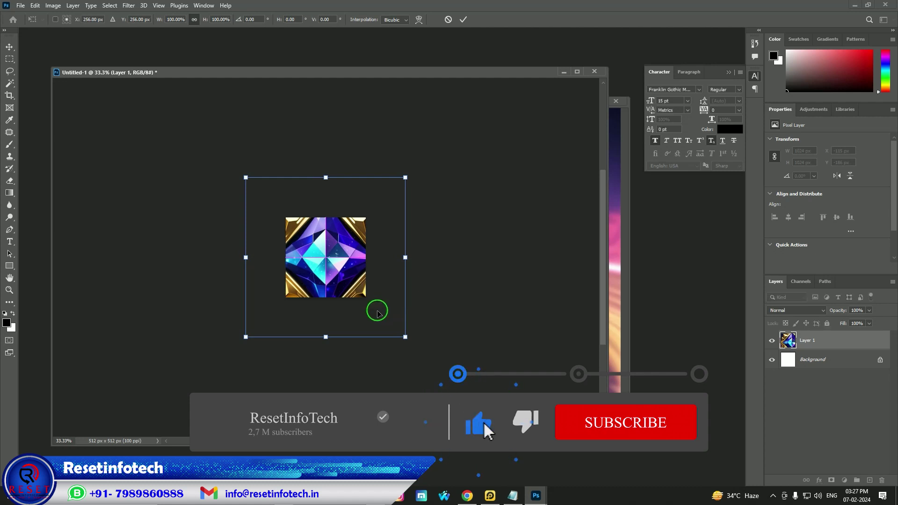
{"action": "left_click_drag", "start_coordinate": [407, 340], "coordinate": [368, 299]}
{"action": "key", "text": "Return"}
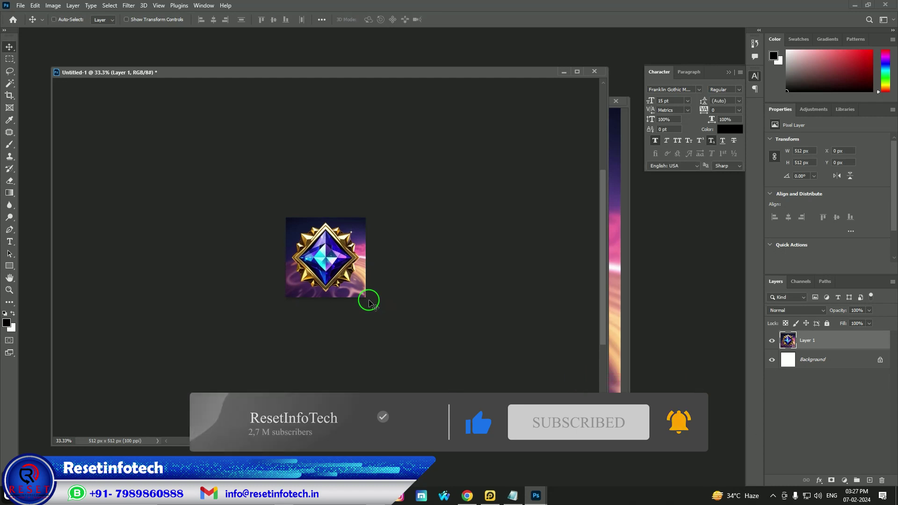
Step: Save a copy of the 512 x 512 px icon as a PNG in the Desktop's game folder with the default PNG options
{"action": "key", "text": "ctrl+s"}
{"action": "left_click", "coordinate": [372, 298]}
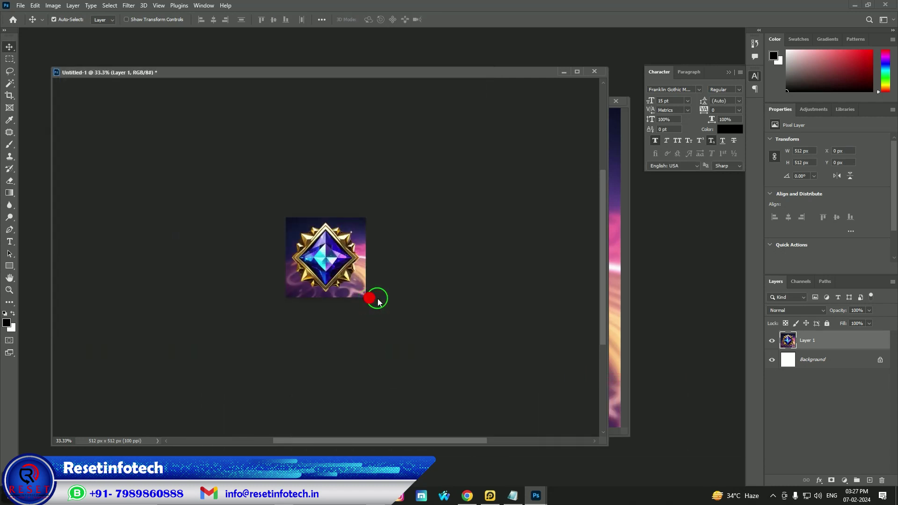
{"action": "left_click", "coordinate": [79, 145]}
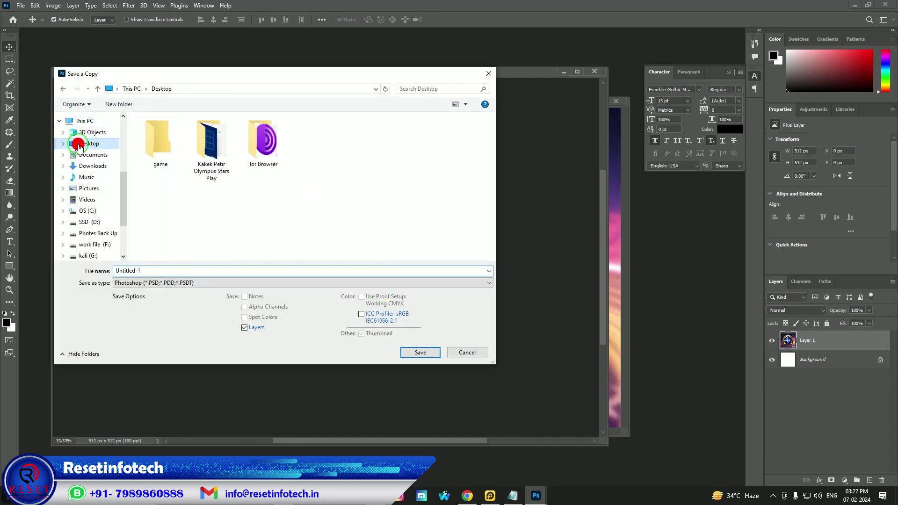
{"action": "double_click", "coordinate": [159, 141]}
{"action": "left_click", "coordinate": [197, 283]}
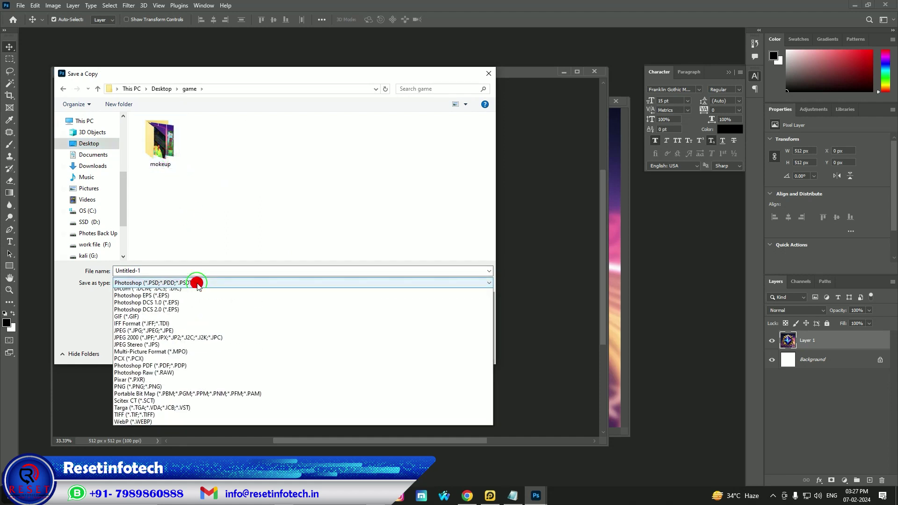
{"action": "left_click", "coordinate": [163, 411]}
{"action": "left_click", "coordinate": [144, 270]}
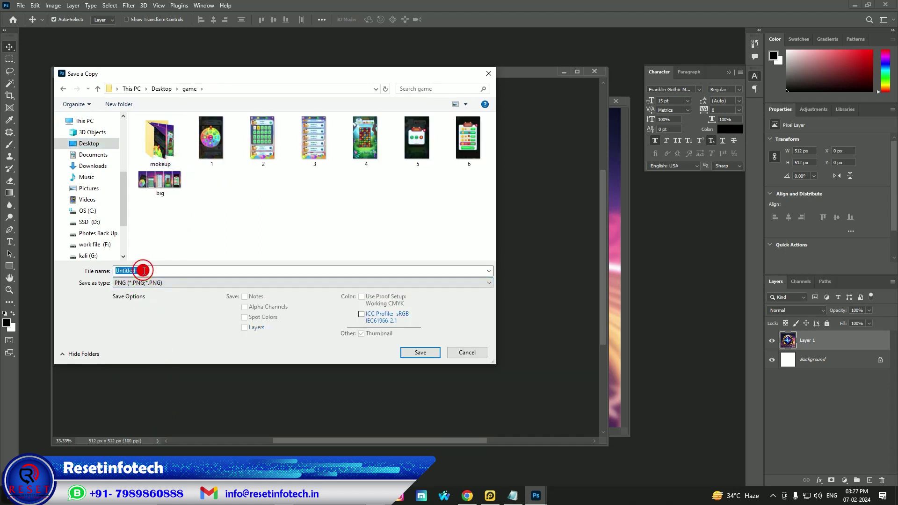
{"action": "key", "text": "Return"}
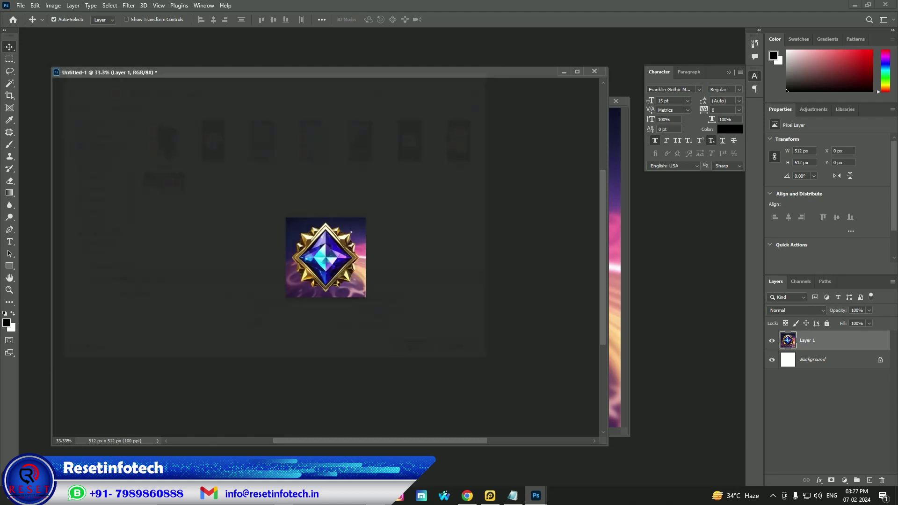
{"action": "left_click", "coordinate": [501, 147]}
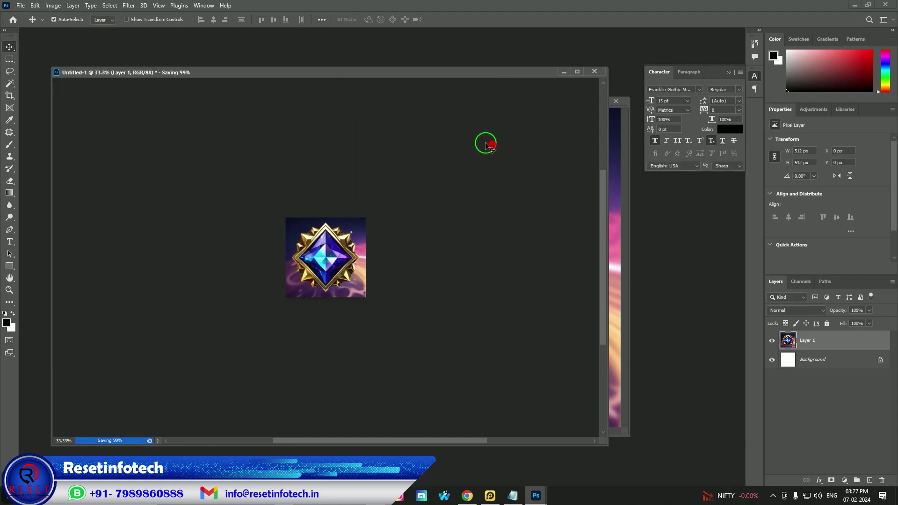
Step: Switch to the browser and upload the new jewel icon from the game folder as the app icon
{"action": "left_click", "coordinate": [854, 5]}
{"action": "left_click", "coordinate": [456, 273]}
{"action": "left_click", "coordinate": [506, 395]}
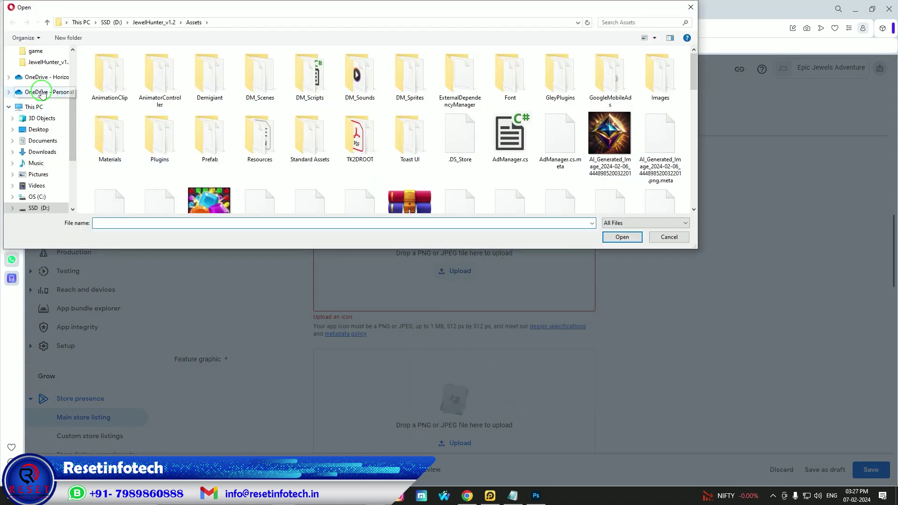
{"action": "left_click", "coordinate": [35, 50]}
{"action": "double_click", "coordinate": [518, 72]}
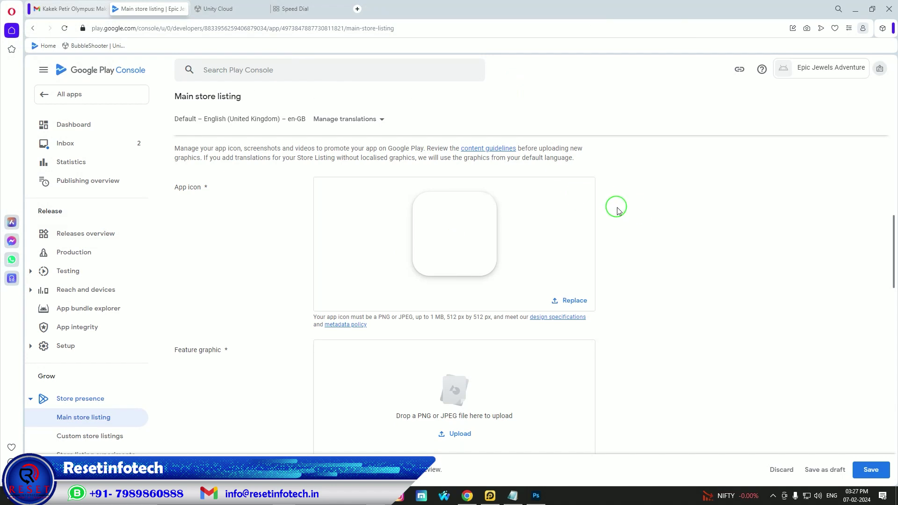
Step: Try to upload the big image from the mokeup folder as the feature graphic and check the required dimensions
{"action": "scroll", "coordinate": [618, 209], "scroll_direction": "down", "scroll_amount": 1}
{"action": "scroll", "coordinate": [617, 209], "scroll_direction": "down", "scroll_amount": 2}
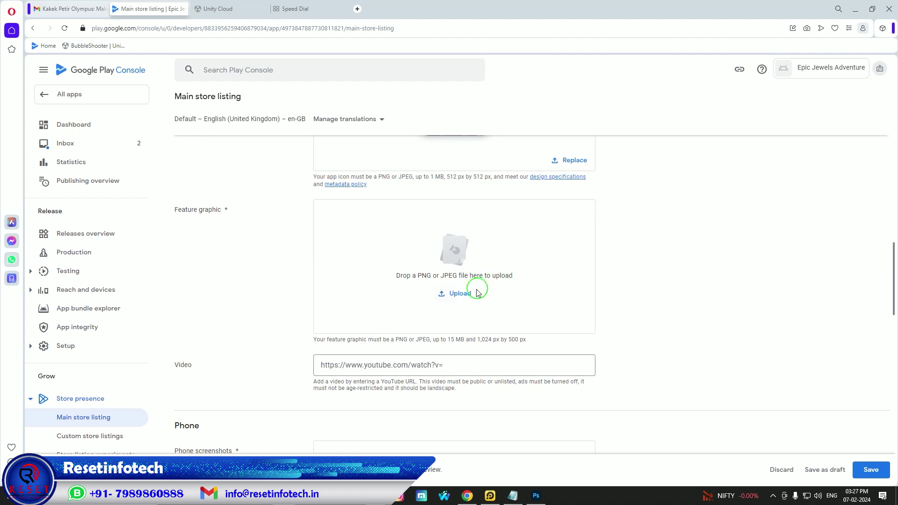
{"action": "left_click", "coordinate": [461, 294]}
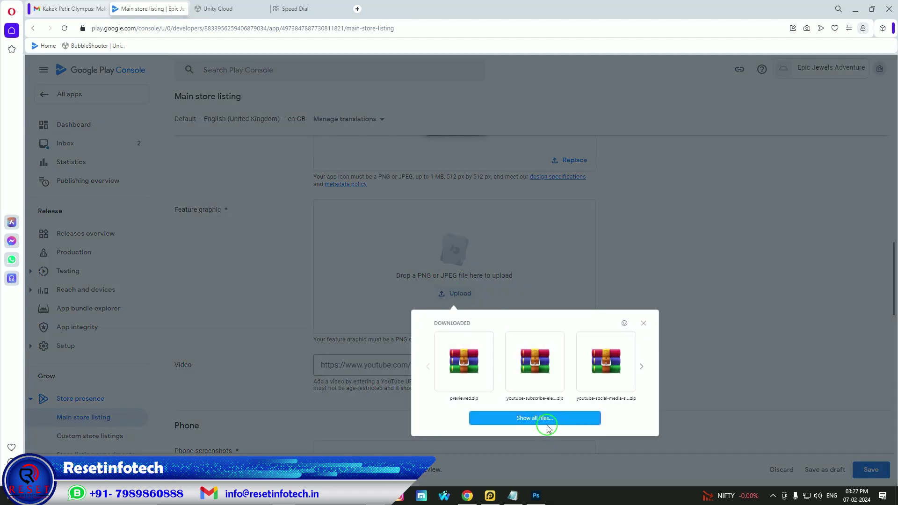
{"action": "left_click", "coordinate": [548, 424]}
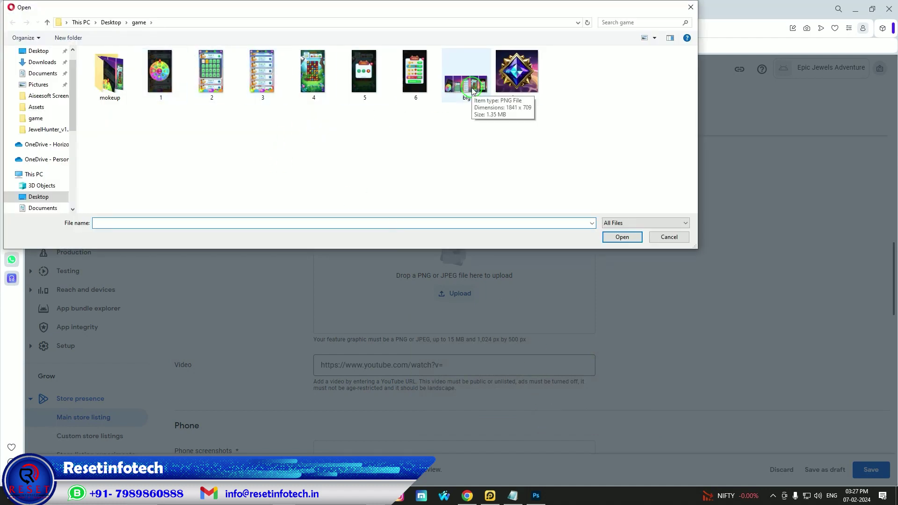
{"action": "double_click", "coordinate": [110, 73]}
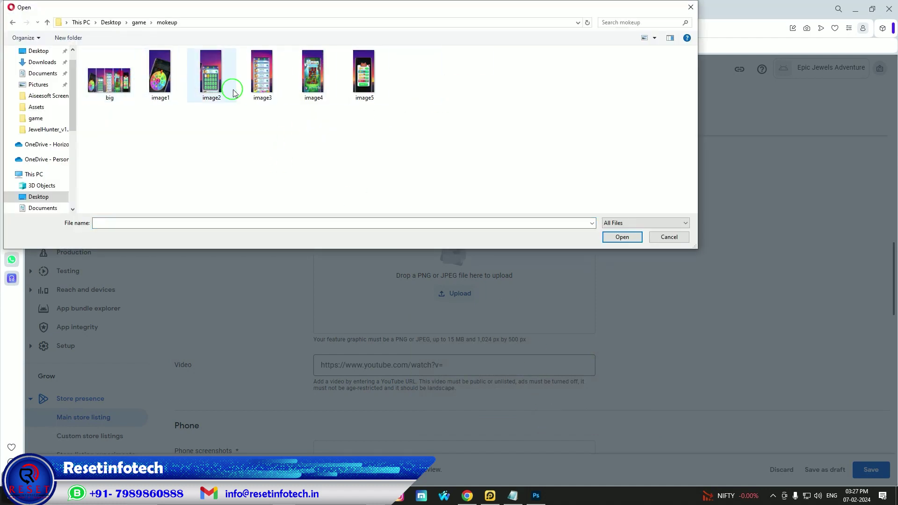
{"action": "double_click", "coordinate": [109, 87]}
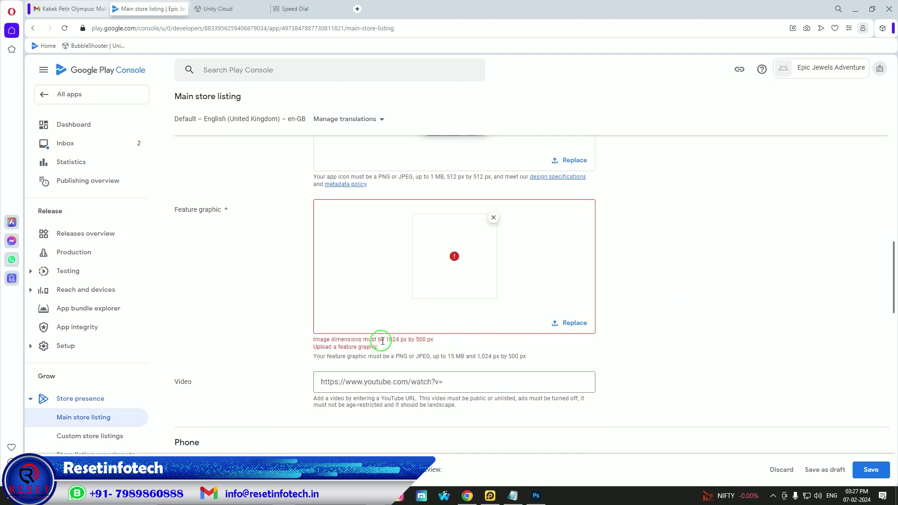
{"action": "left_click_drag", "start_coordinate": [387, 339], "coordinate": [422, 338]}
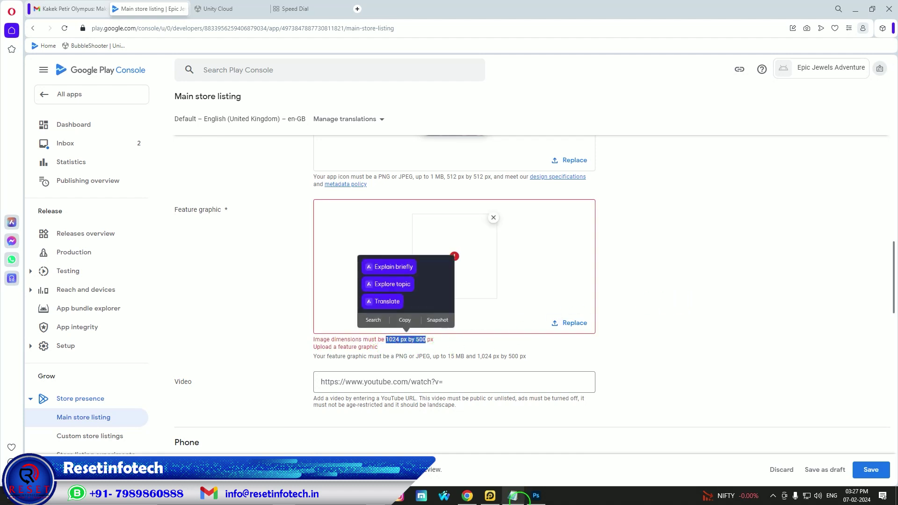
Step: Switch to Photoshop and close the icon document and the AI_Generated_Image PNG
{"action": "left_click", "coordinate": [536, 496]}
{"action": "left_click", "coordinate": [601, 78]}
{"action": "left_click", "coordinate": [452, 182]}
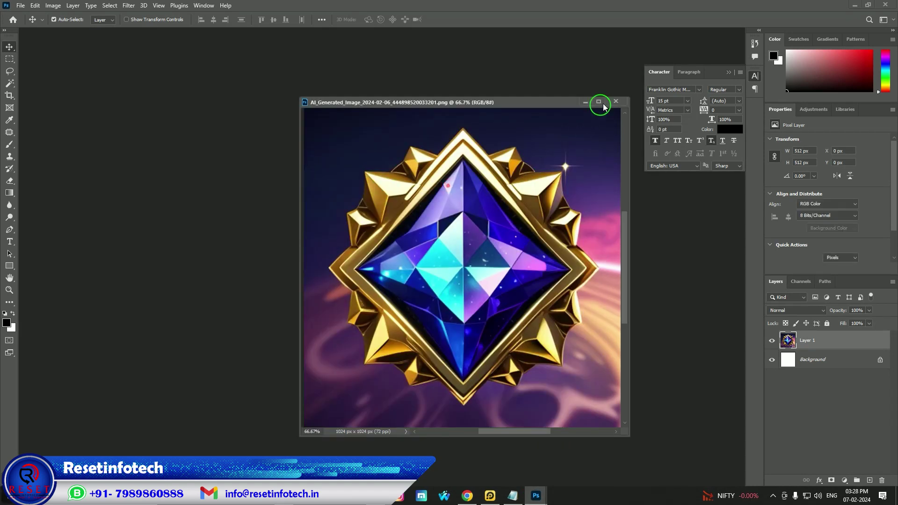
{"action": "left_click", "coordinate": [615, 101]}
Step: Create a new blank document 1024 pixels wide and 500 pixels high
{"action": "key", "text": "ctrl+n"}
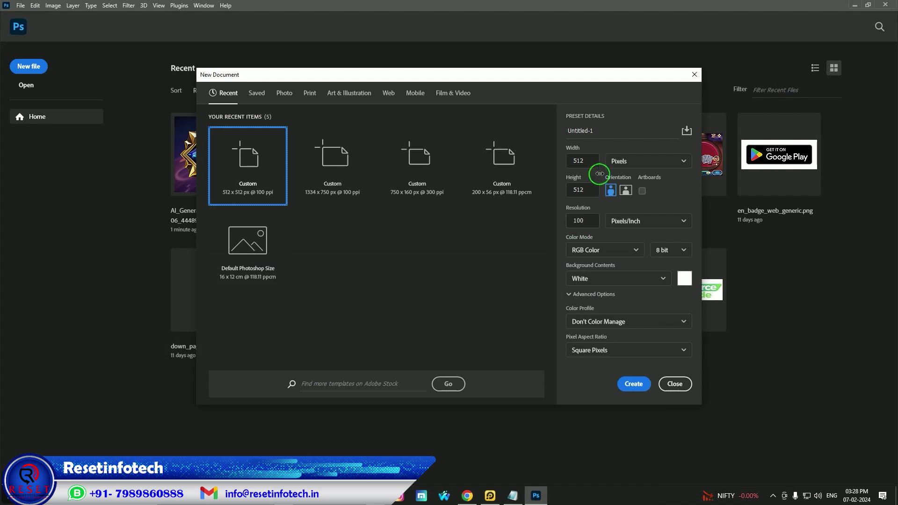
{"action": "left_click", "coordinate": [595, 163]}
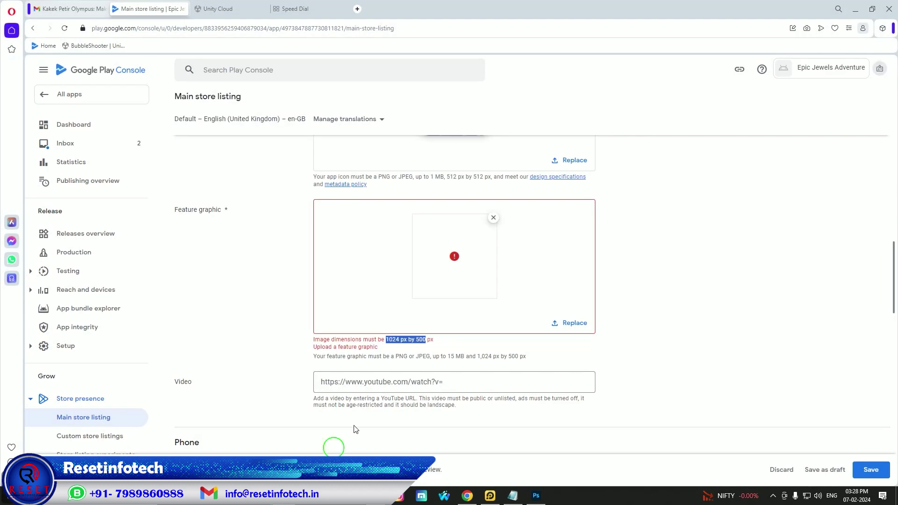
{"action": "left_click", "coordinate": [537, 496]}
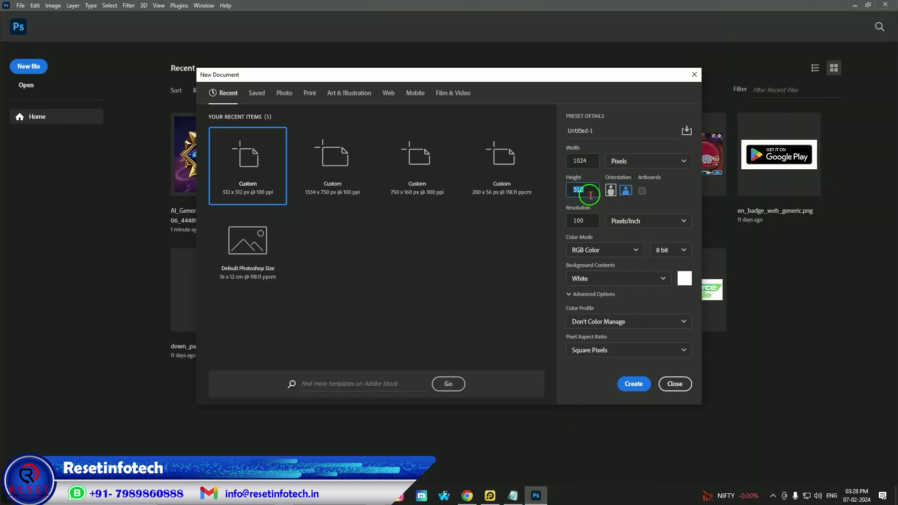
{"action": "key", "text": "Return"}
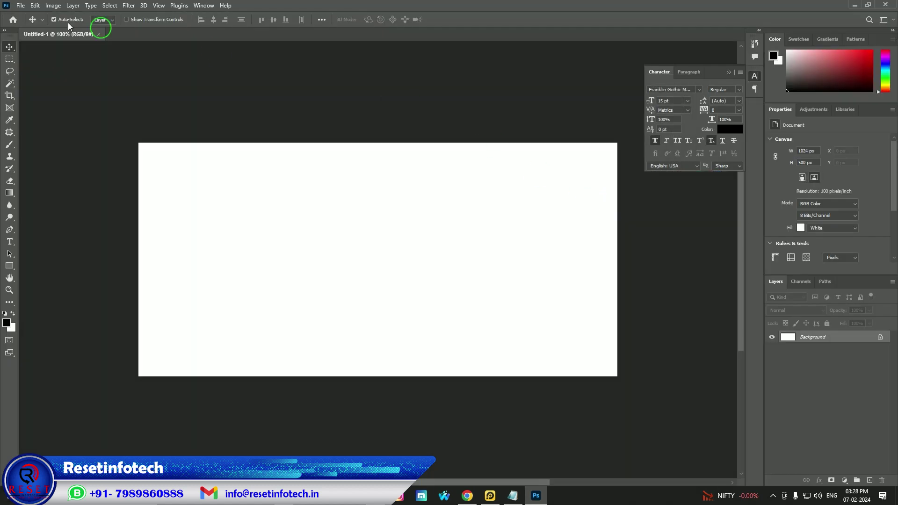
Step: Float the blank document, open the big image from the game folder and place it in the document as a new layer
{"action": "left_click_drag", "start_coordinate": [43, 44], "coordinate": [75, 71]}
{"action": "double_click", "coordinate": [641, 365]}
{"action": "double_click", "coordinate": [114, 140]}
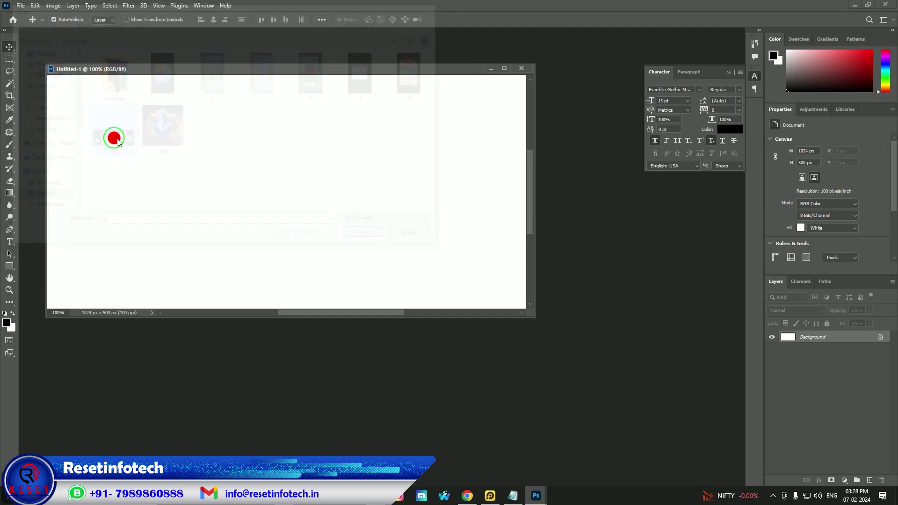
{"action": "left_click_drag", "start_coordinate": [191, 84], "coordinate": [206, 233]}
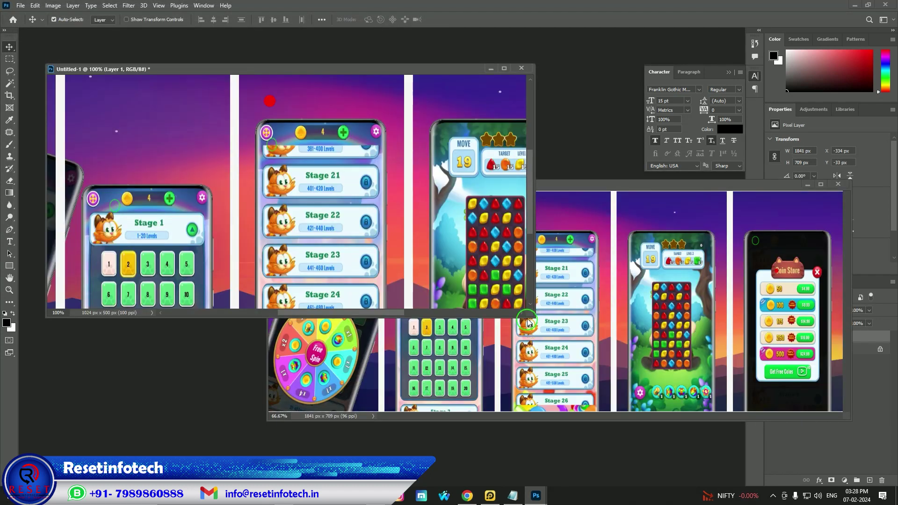
Step: Scale the placed screenshot collage to 1024 x 500 px so it fills the canvas
{"action": "left_click_drag", "start_coordinate": [533, 315], "coordinate": [642, 390]}
{"action": "key", "text": "ctrl+minus"}
{"action": "key", "text": "ctrl+minus"}
{"action": "key", "text": "ctrl+minus"}
{"action": "key", "text": "ctrl+minus"}
{"action": "key", "text": "ctrl+t"}
{"action": "left_click_drag", "start_coordinate": [419, 266], "coordinate": [403, 255]}
{"action": "key", "text": "Return"}
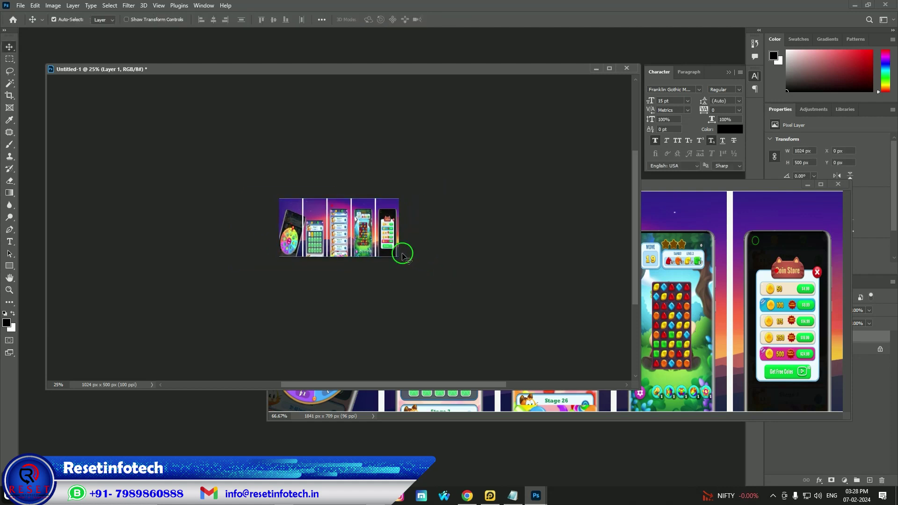
Step: Save a copy of the feature graphic as a PNG named lon in the game folder, using the large file size option
{"action": "key", "text": "ctrl+shift+s"}
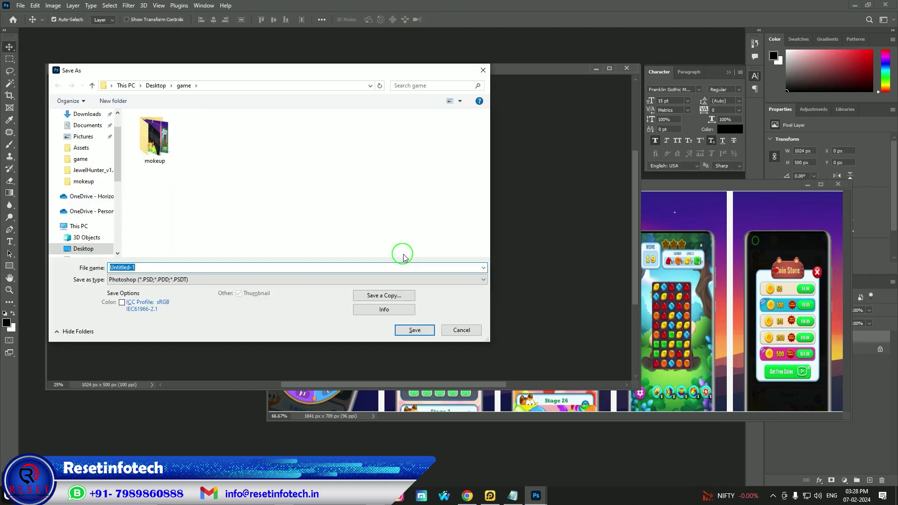
{"action": "left_click", "coordinate": [395, 295]}
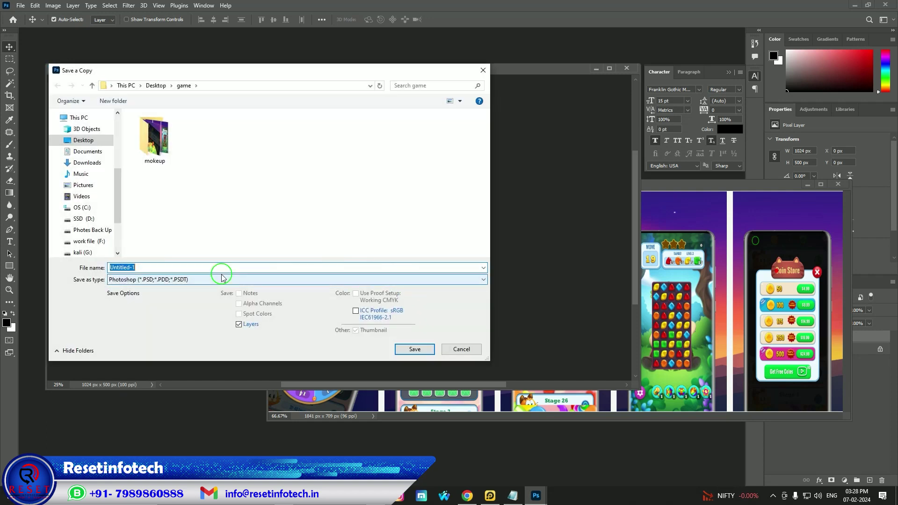
{"action": "left_click", "coordinate": [221, 277]}
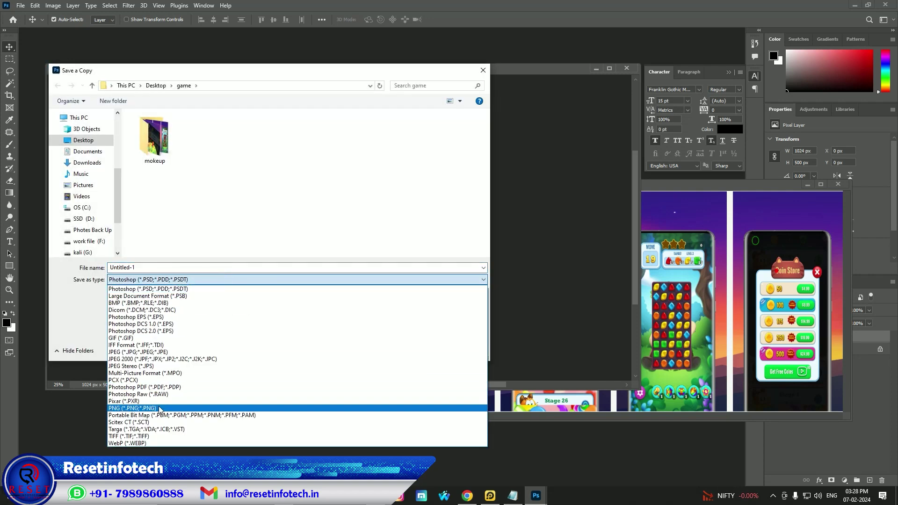
{"action": "left_click", "coordinate": [159, 409]}
{"action": "left_click", "coordinate": [209, 266]}
{"action": "type", "text": "lon"}
{"action": "key", "text": "Return"}
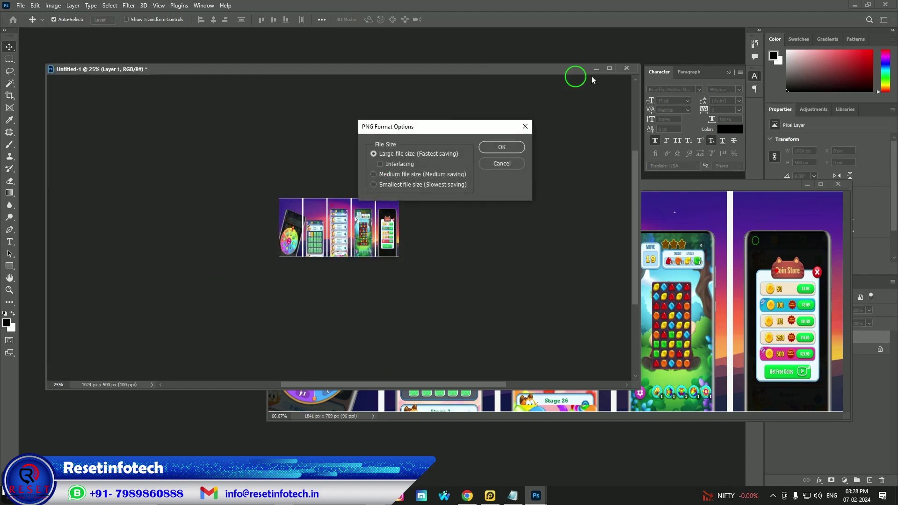
{"action": "left_click", "coordinate": [511, 147]}
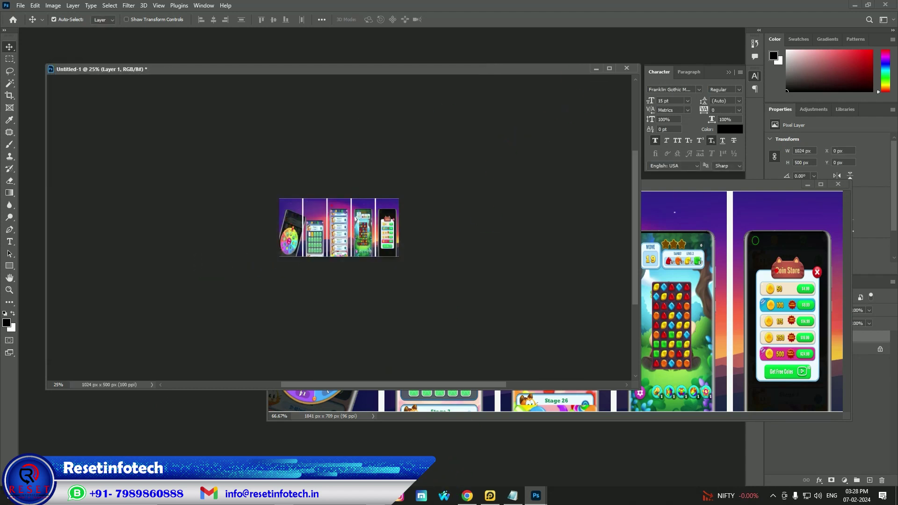
Step: Switch to the browser, remove the rejected feature graphic and upload the new 1024 x 500 px PNG from the game folder instead
{"action": "key", "text": "alt+Tab"}
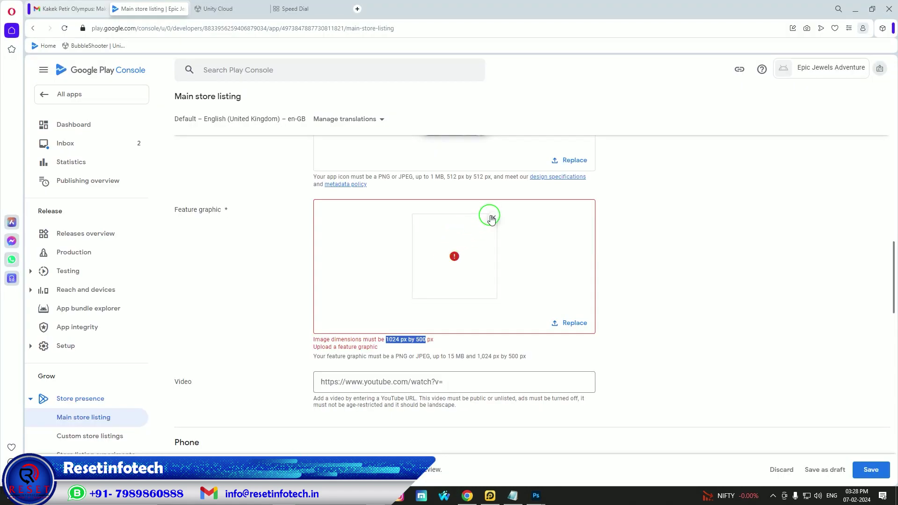
{"action": "left_click", "coordinate": [459, 294]}
{"action": "left_click", "coordinate": [523, 421]}
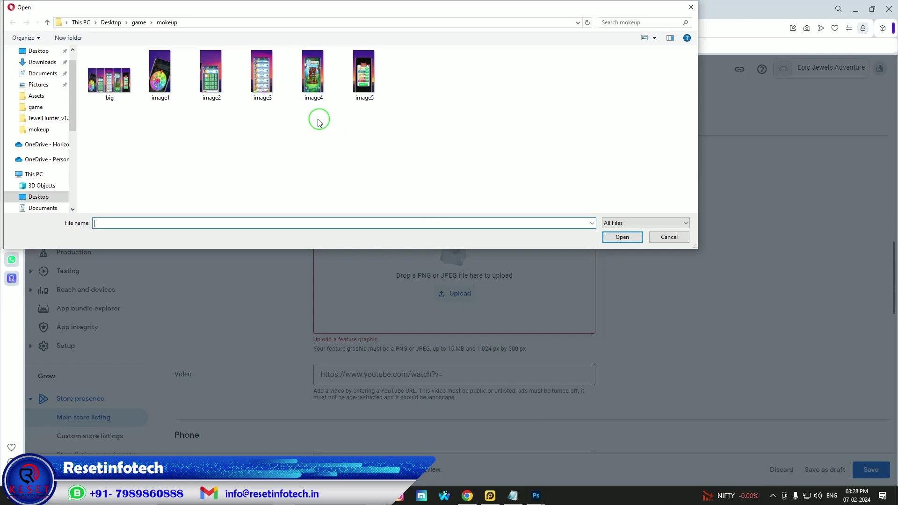
{"action": "left_click", "coordinate": [136, 22]}
{"action": "double_click", "coordinate": [567, 81]}
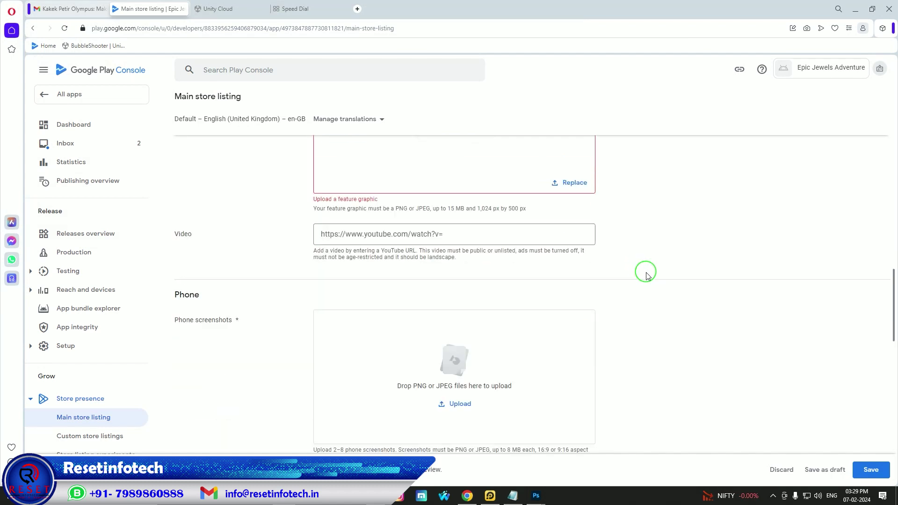
Step: Upload image1 to image5 from the mokeup folder as the phone screenshots
{"action": "scroll", "coordinate": [647, 275], "scroll_direction": "down", "scroll_amount": 4}
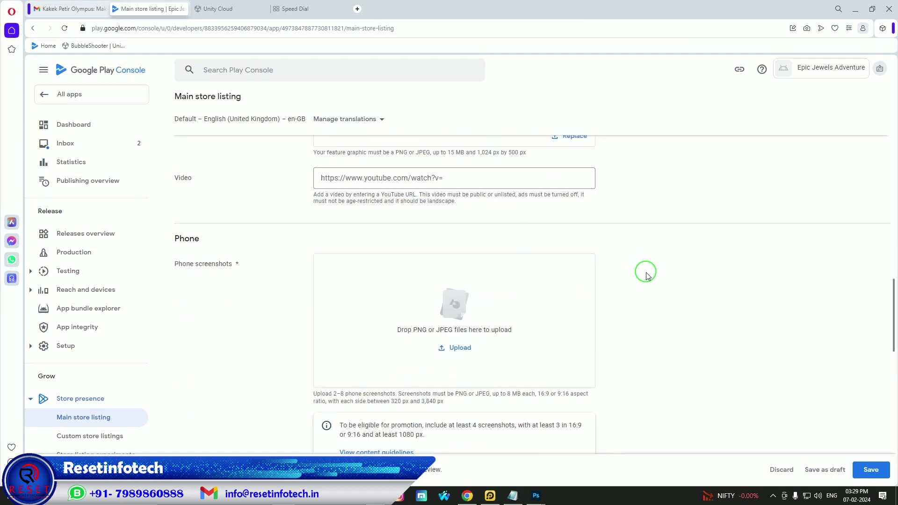
{"action": "left_click", "coordinate": [460, 302]}
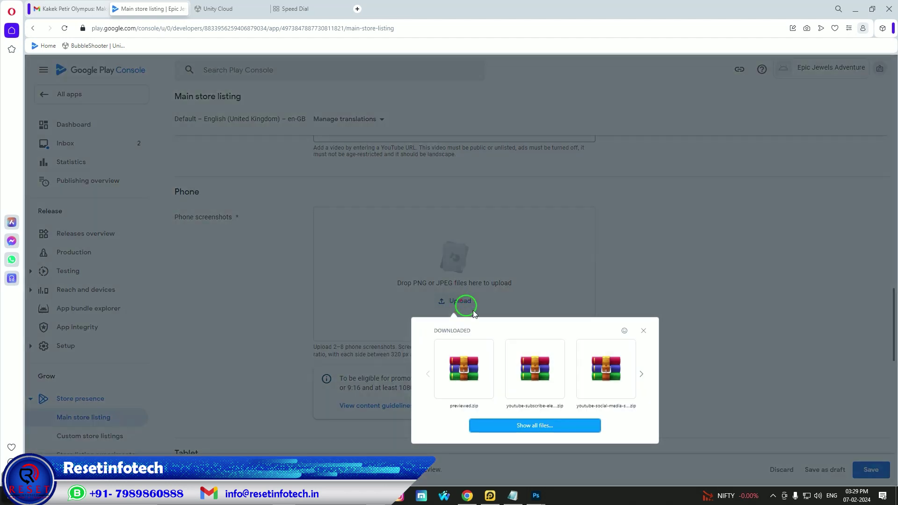
{"action": "left_click", "coordinate": [522, 424]}
{"action": "double_click", "coordinate": [117, 77]}
{"action": "left_click_drag", "start_coordinate": [437, 120], "coordinate": [161, 66]}
{"action": "left_click", "coordinate": [627, 236]}
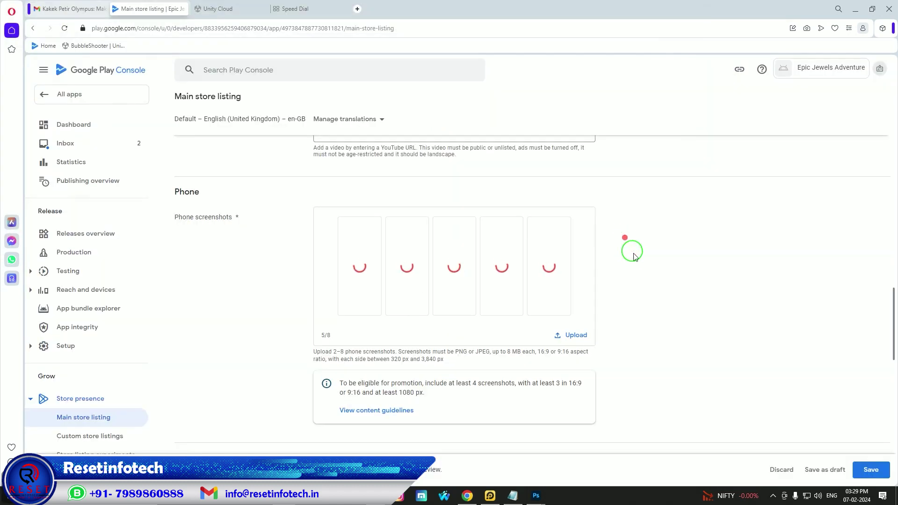
Step: Upload image1 to image5 from the mokeup folder as the 7-inch tablet screenshots
{"action": "scroll", "coordinate": [632, 252], "scroll_direction": "down", "scroll_amount": 4}
{"action": "left_click", "coordinate": [460, 380]}
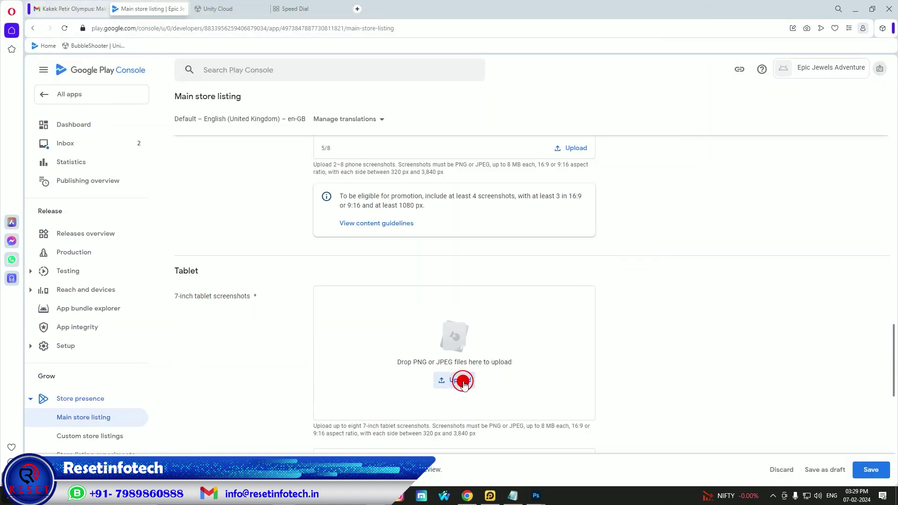
{"action": "left_click", "coordinate": [524, 347]}
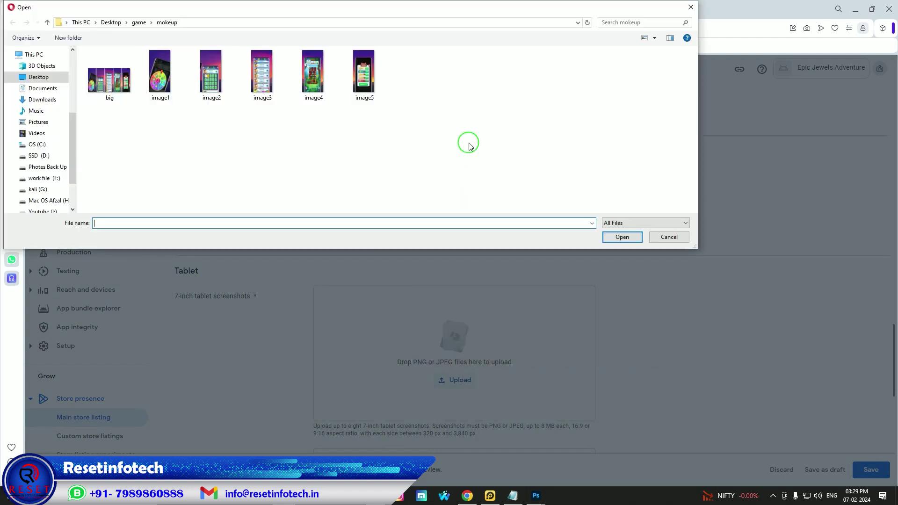
{"action": "left_click_drag", "start_coordinate": [452, 98], "coordinate": [161, 63]}
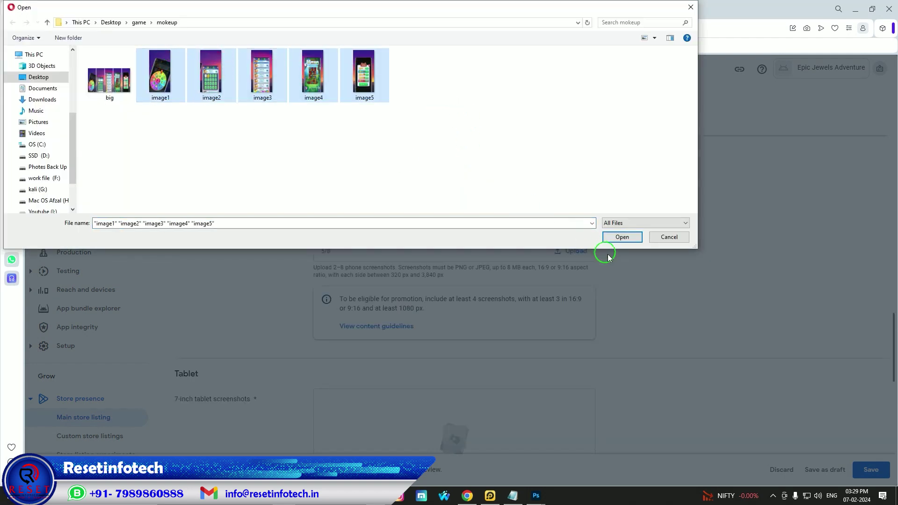
{"action": "left_click", "coordinate": [621, 236]}
Step: Try to upload all six images from the mokeup folder, big and image1 to image5, as the 10-inch tablet screenshots
{"action": "scroll", "coordinate": [644, 314], "scroll_direction": "down", "scroll_amount": 5}
{"action": "scroll", "coordinate": [644, 313], "scroll_direction": "down", "scroll_amount": 3}
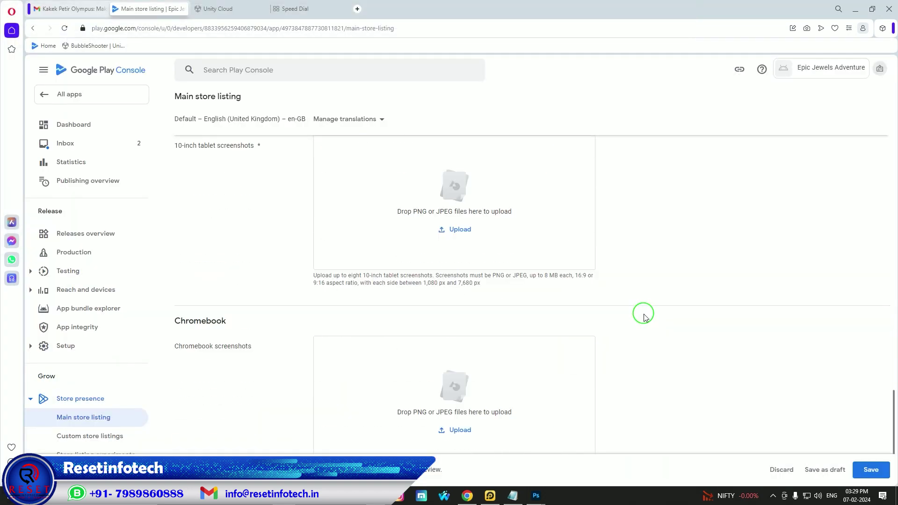
{"action": "left_click", "coordinate": [460, 234]}
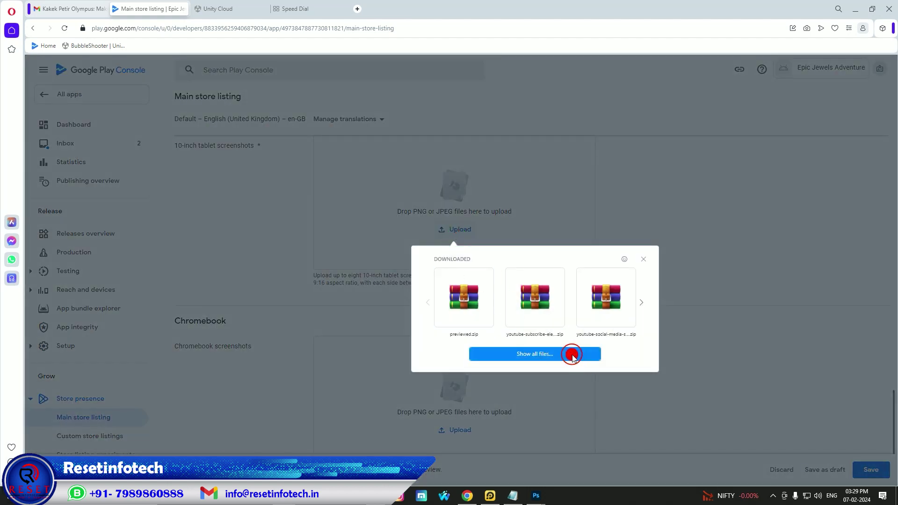
{"action": "left_click", "coordinate": [572, 354]}
{"action": "left_click_drag", "start_coordinate": [421, 60], "coordinate": [61, 111]}
{"action": "left_click", "coordinate": [623, 237]}
Step: Try to upload big and image1 to image5 from the mokeup folder as the Chromebook screenshots
{"action": "scroll", "coordinate": [622, 295], "scroll_direction": "down", "scroll_amount": 5}
{"action": "scroll", "coordinate": [622, 297], "scroll_direction": "down", "scroll_amount": 1}
{"action": "left_click", "coordinate": [459, 300]}
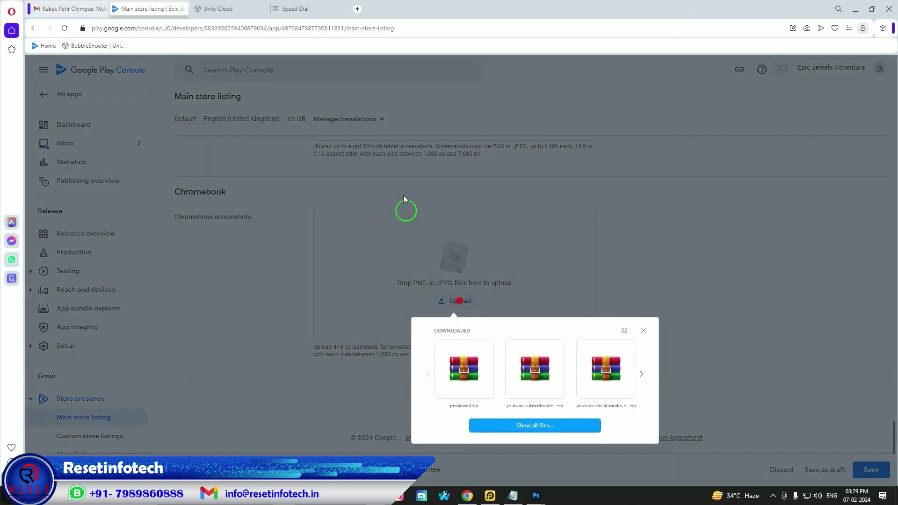
{"action": "left_click", "coordinate": [519, 425]}
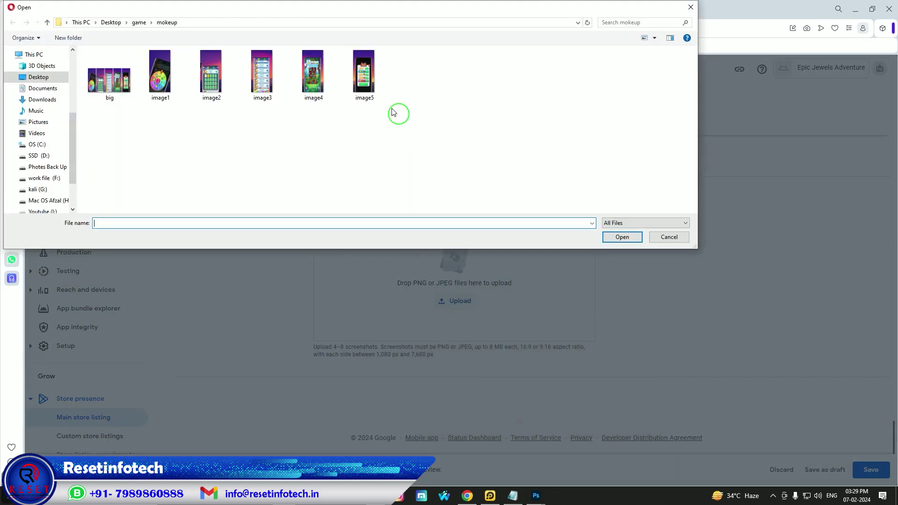
{"action": "left_click_drag", "start_coordinate": [428, 78], "coordinate": [87, 99]}
{"action": "left_click", "coordinate": [625, 236]}
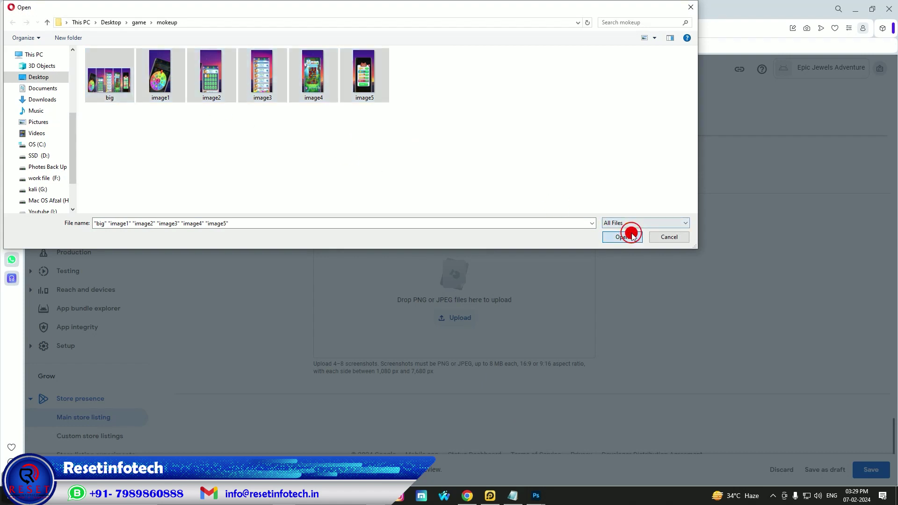
Step: Remove all the rejected images from the 10-inch tablet screenshots
{"action": "scroll", "coordinate": [633, 275], "scroll_direction": "up", "scroll_amount": 7}
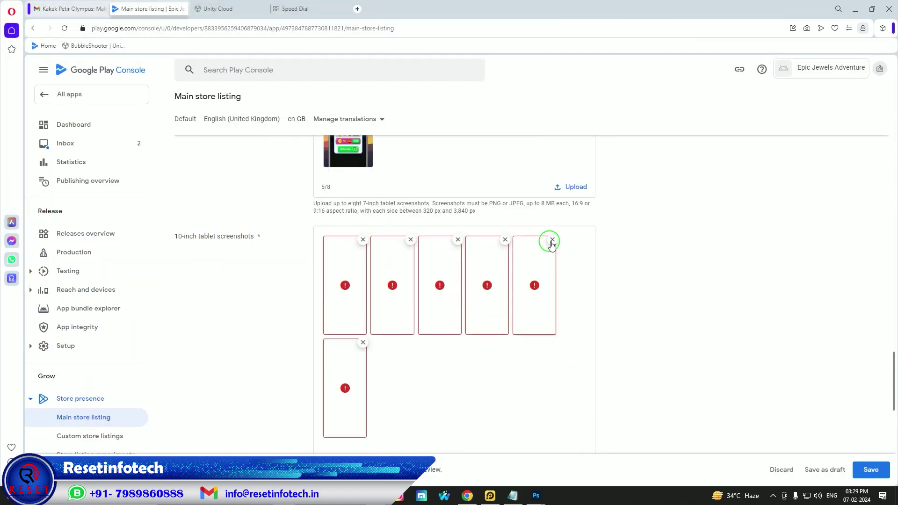
{"action": "left_click", "coordinate": [552, 241]}
{"action": "left_click", "coordinate": [567, 240]}
{"action": "left_click", "coordinate": [544, 240]}
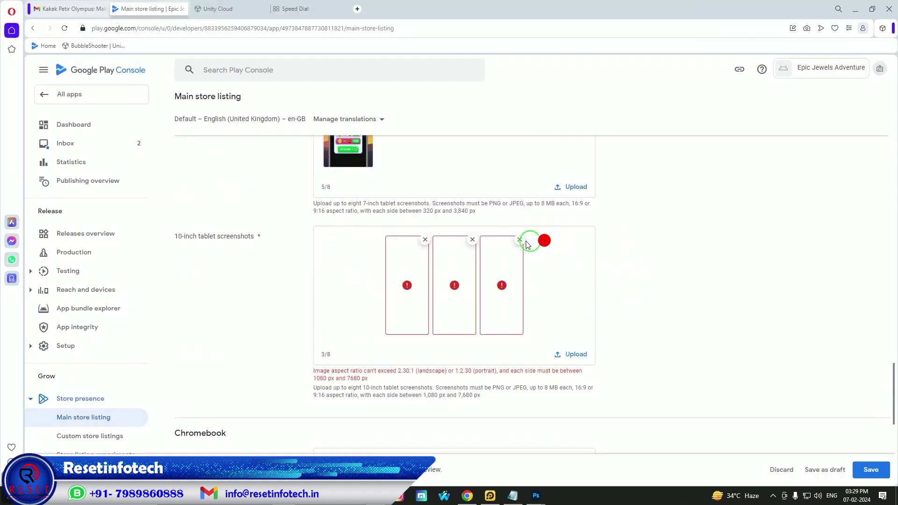
{"action": "left_click", "coordinate": [519, 240]}
{"action": "left_click", "coordinate": [495, 239]}
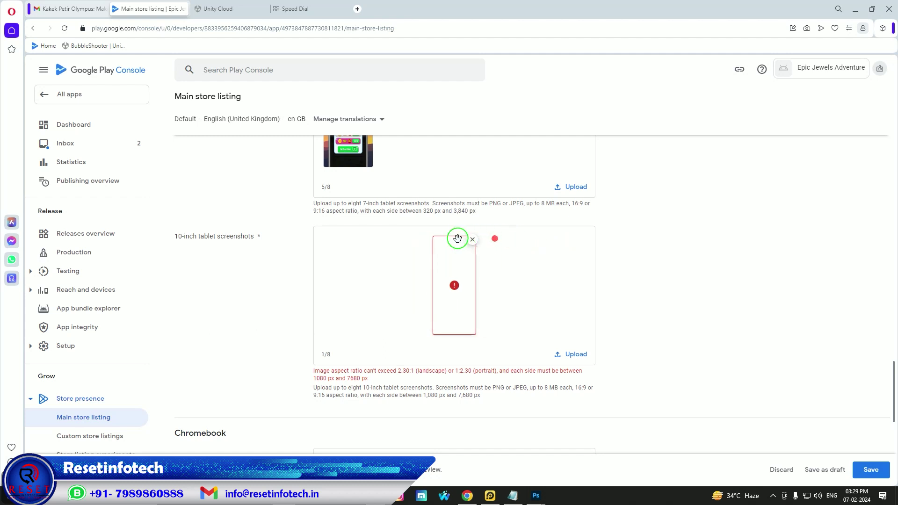
{"action": "left_click", "coordinate": [472, 240]}
Step: Remove all the rejected images from the Chromebook screenshots
{"action": "scroll", "coordinate": [590, 295], "scroll_direction": "down", "scroll_amount": 5}
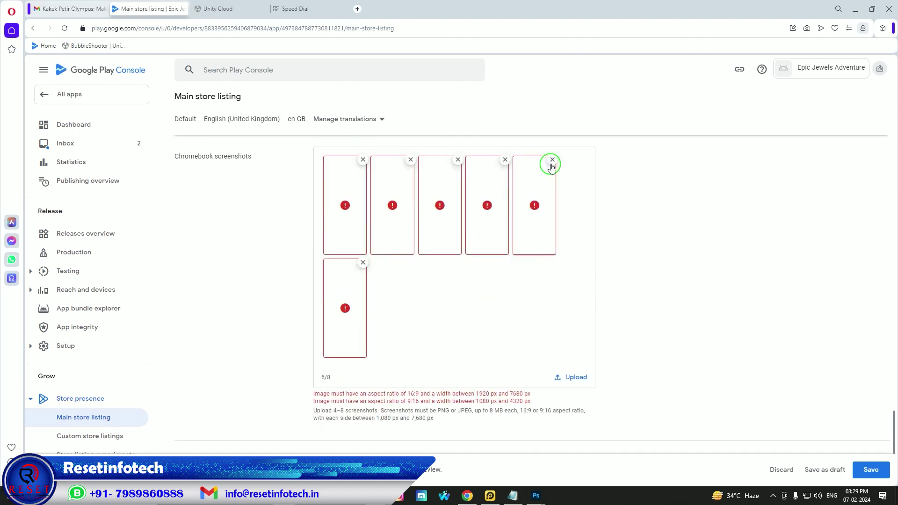
{"action": "left_click", "coordinate": [550, 164]}
{"action": "left_click", "coordinate": [567, 199]}
{"action": "left_click", "coordinate": [542, 199]}
{"action": "left_click", "coordinate": [519, 201]}
{"action": "left_click", "coordinate": [494, 200]}
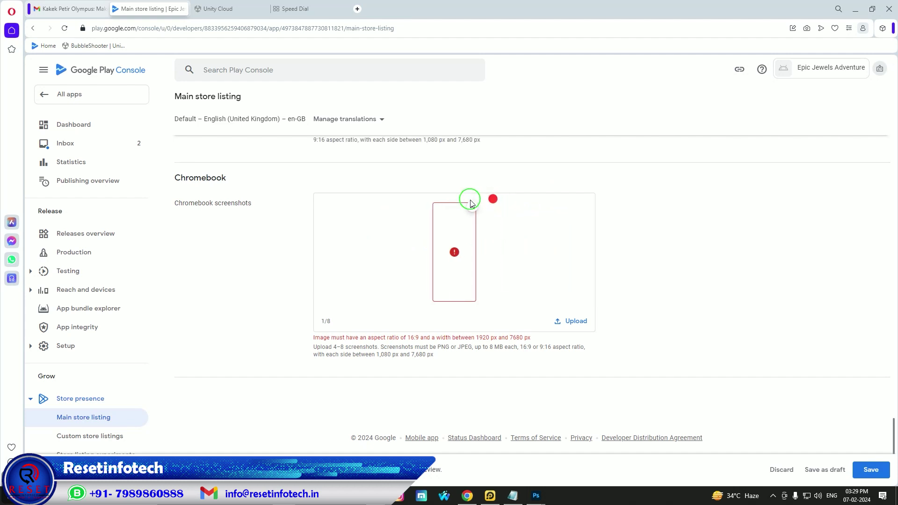
{"action": "left_click", "coordinate": [471, 204]}
Step: Check the uploaded graphics, leave the video field empty and save the main store listing
{"action": "scroll", "coordinate": [226, 215], "scroll_direction": "up", "scroll_amount": 10}
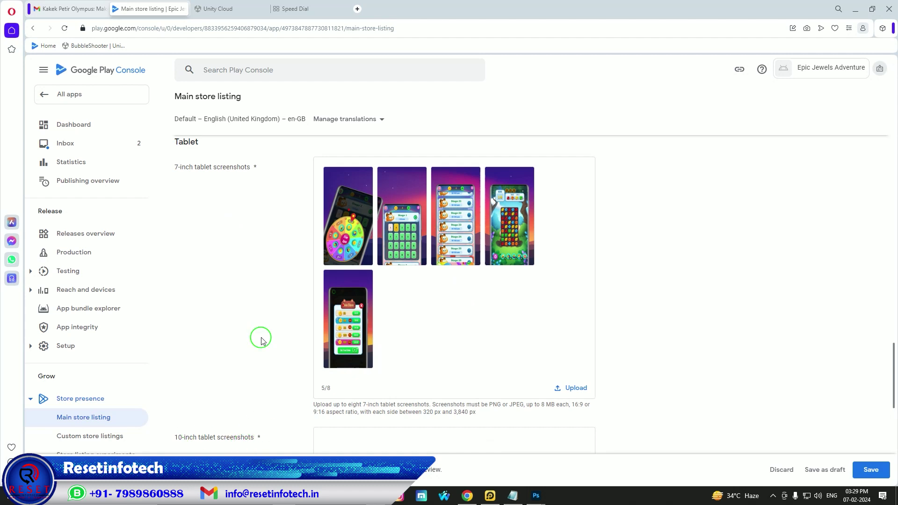
{"action": "scroll", "coordinate": [261, 340], "scroll_direction": "up", "scroll_amount": 8}
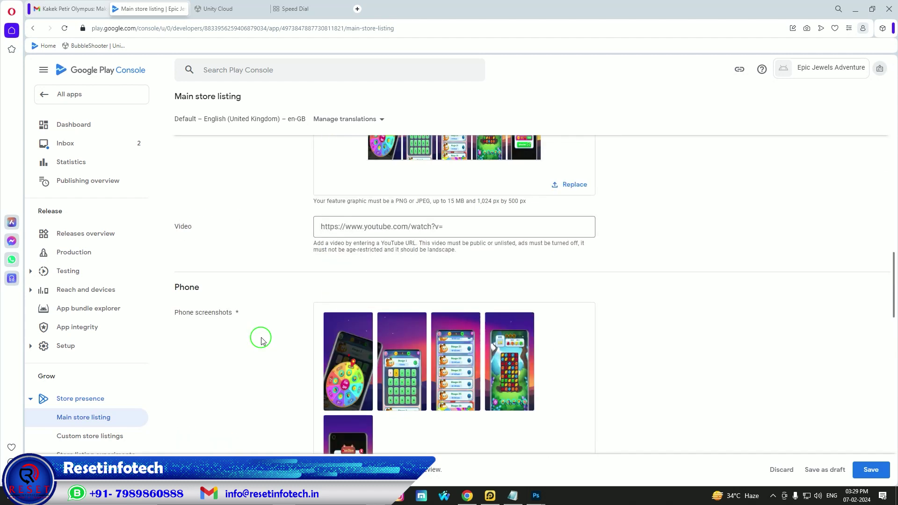
{"action": "scroll", "coordinate": [262, 340], "scroll_direction": "down", "scroll_amount": 3}
{"action": "scroll", "coordinate": [263, 337], "scroll_direction": "up", "scroll_amount": 9}
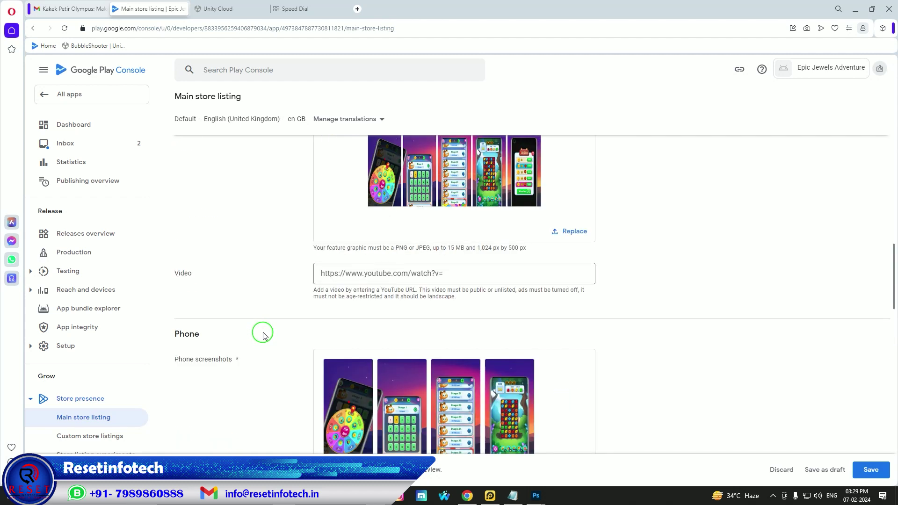
{"action": "scroll", "coordinate": [264, 335], "scroll_direction": "down", "scroll_amount": 6}
{"action": "left_click", "coordinate": [411, 229]}
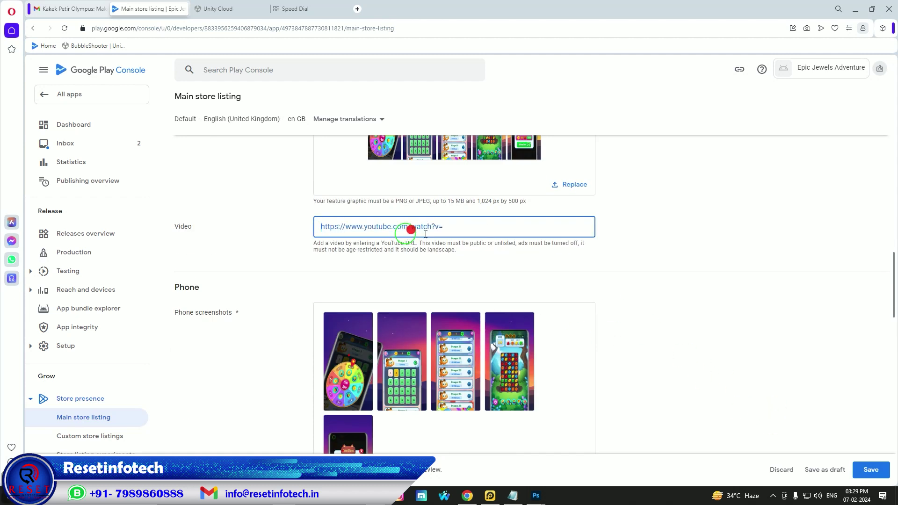
{"action": "left_click", "coordinate": [873, 470]}
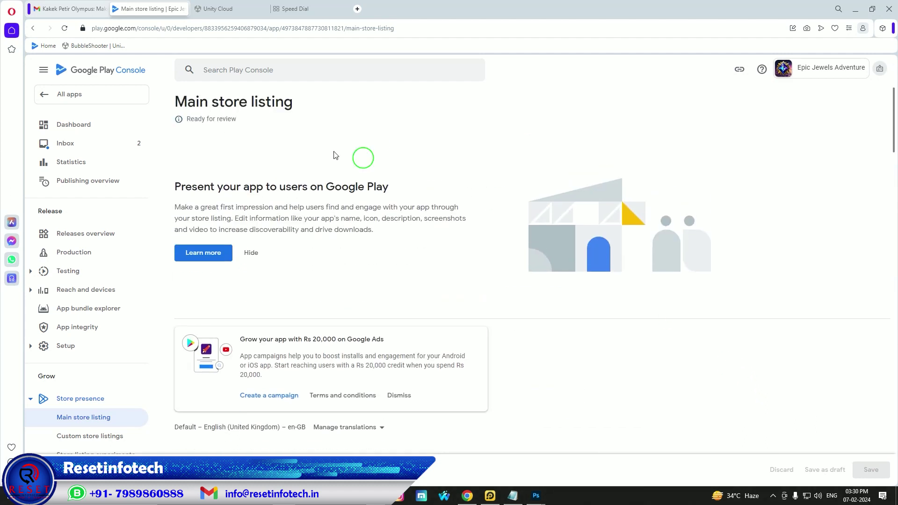
Step: Open the Epic Jewels Adventure dashboard from the list of all apps and review its testing and production sections
{"action": "left_click", "coordinate": [111, 100]}
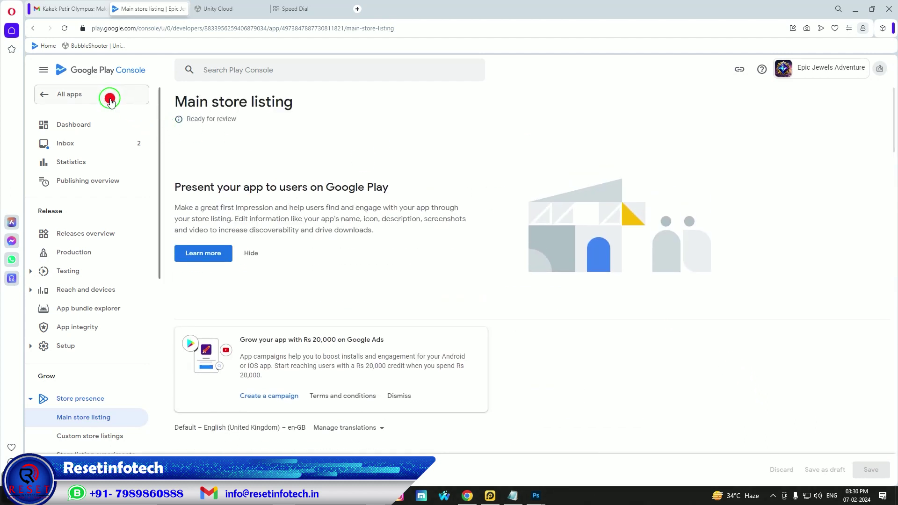
{"action": "left_click", "coordinate": [379, 306]}
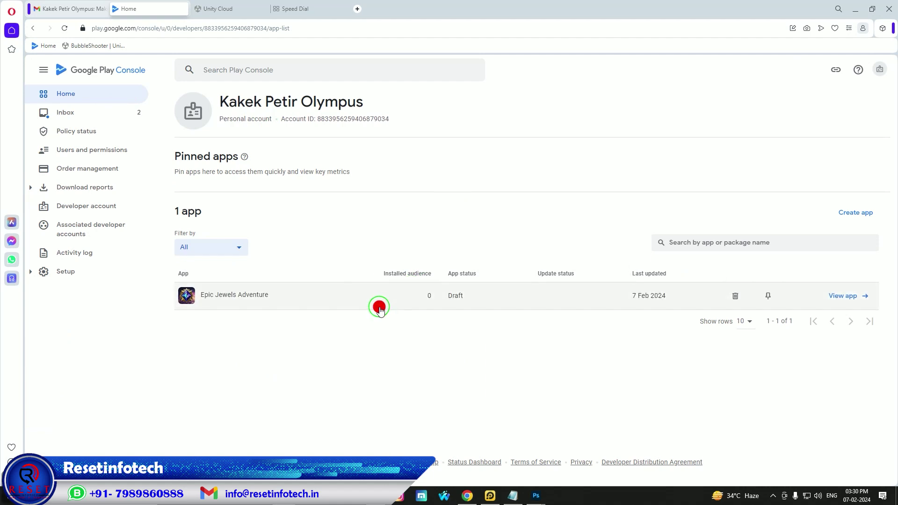
{"action": "scroll", "coordinate": [381, 304], "scroll_direction": "down", "scroll_amount": 8}
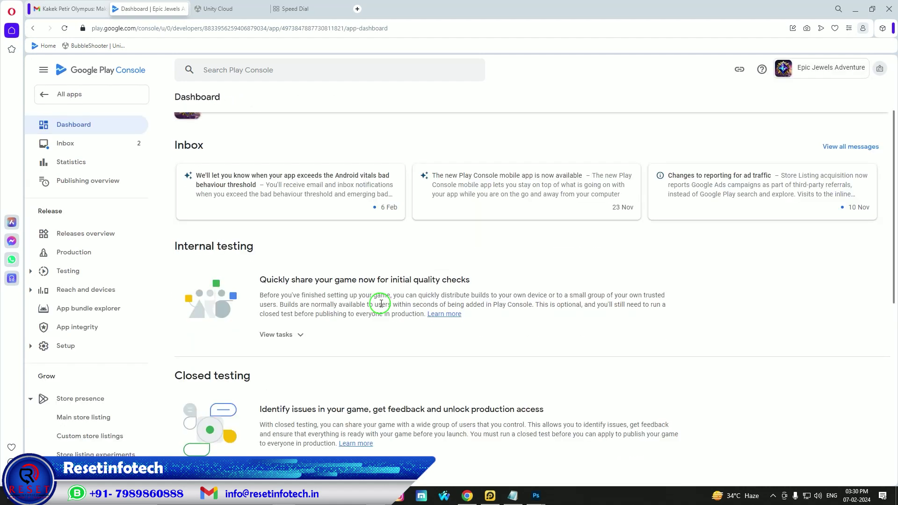
{"action": "scroll", "coordinate": [379, 281], "scroll_direction": "up", "scroll_amount": 7}
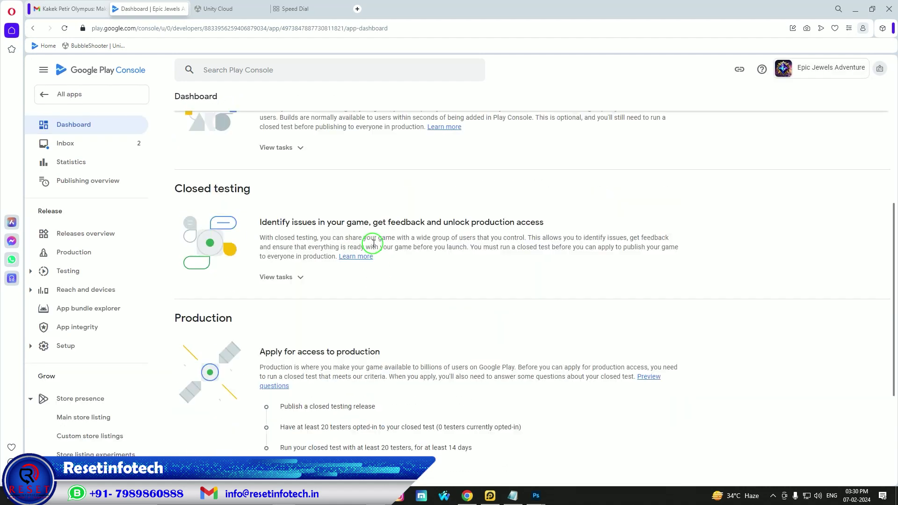
{"action": "scroll", "coordinate": [374, 247], "scroll_direction": "down", "scroll_amount": 5}
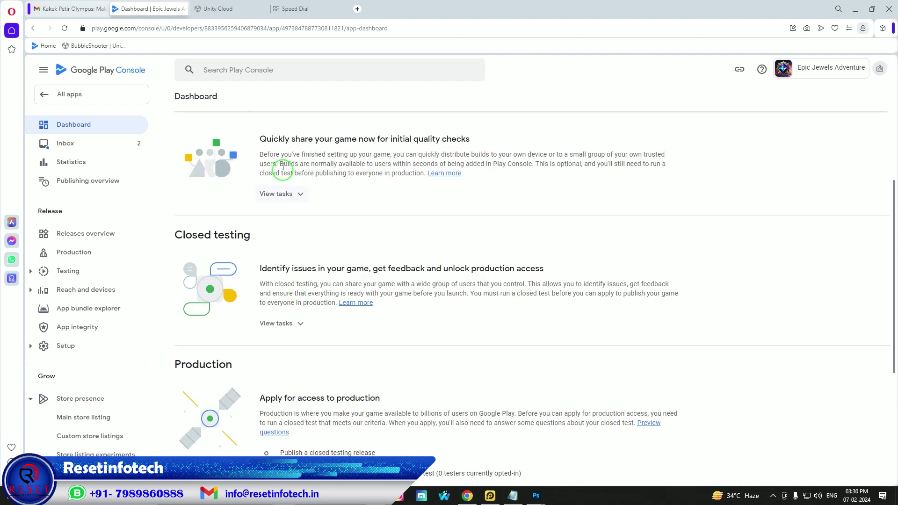
{"action": "scroll", "coordinate": [377, 227], "scroll_direction": "up", "scroll_amount": 2}
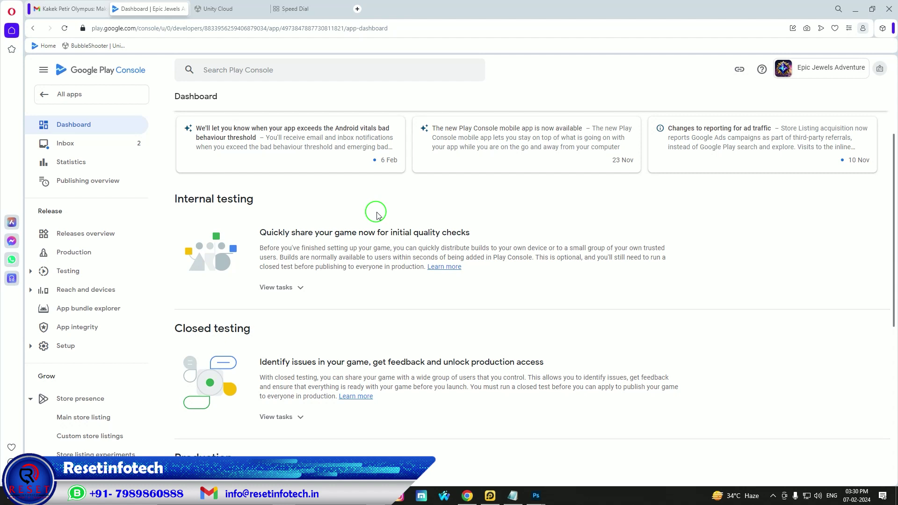
{"action": "left_click", "coordinate": [773, 496]}
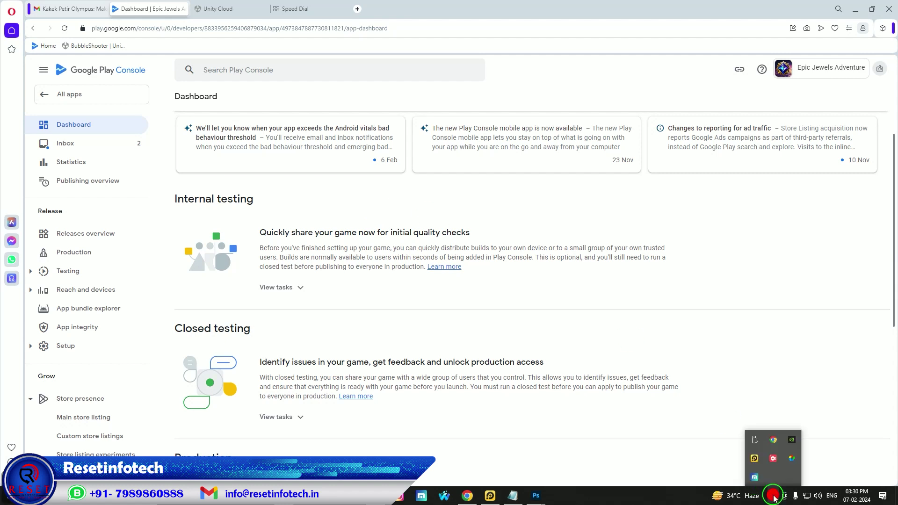
{"action": "left_click", "coordinate": [178, 224]}
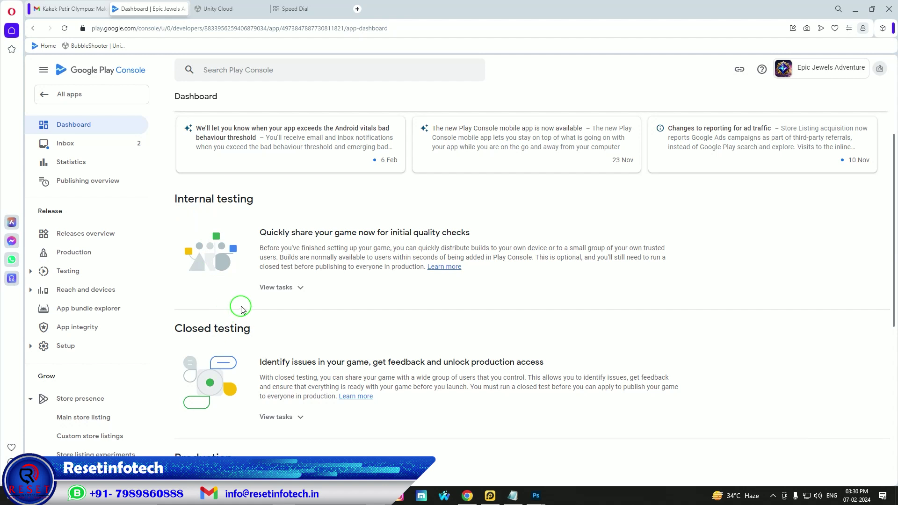
Step: From the closed testing tasks, target all countries and regions for the Alpha track and save
{"action": "scroll", "coordinate": [307, 290], "scroll_direction": "down", "scroll_amount": 2}
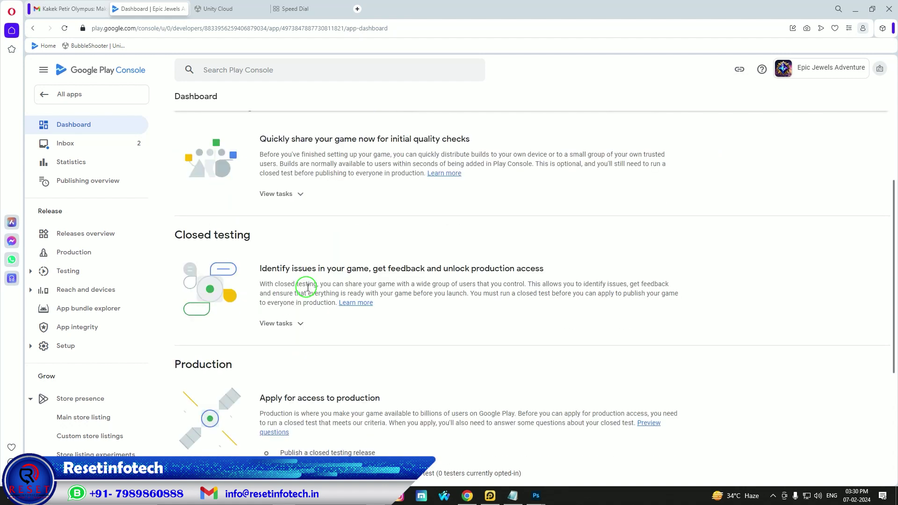
{"action": "left_click", "coordinate": [287, 324]}
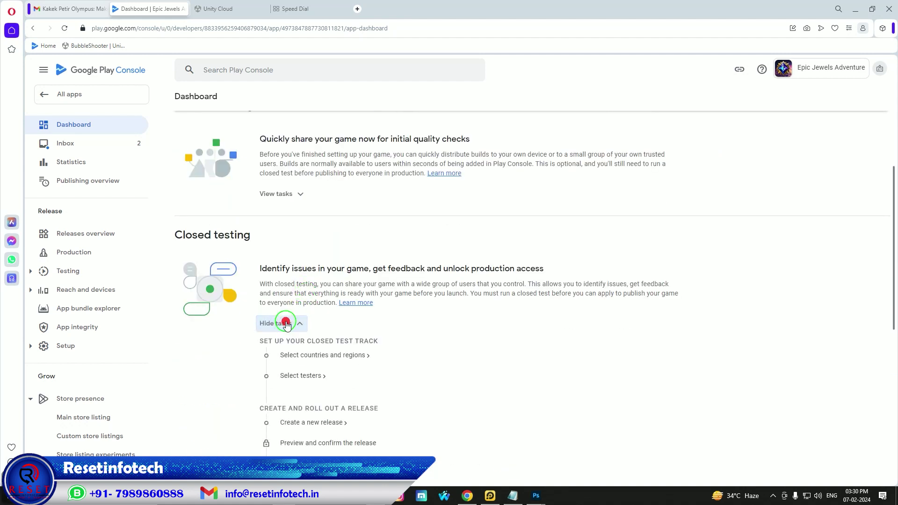
{"action": "left_click", "coordinate": [317, 356]}
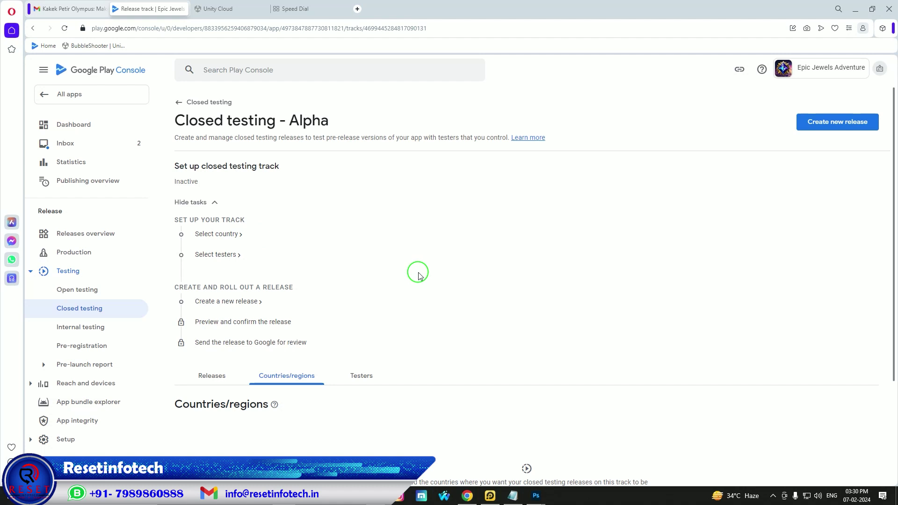
{"action": "scroll", "coordinate": [419, 273], "scroll_direction": "down", "scroll_amount": 3}
{"action": "left_click", "coordinate": [470, 370]}
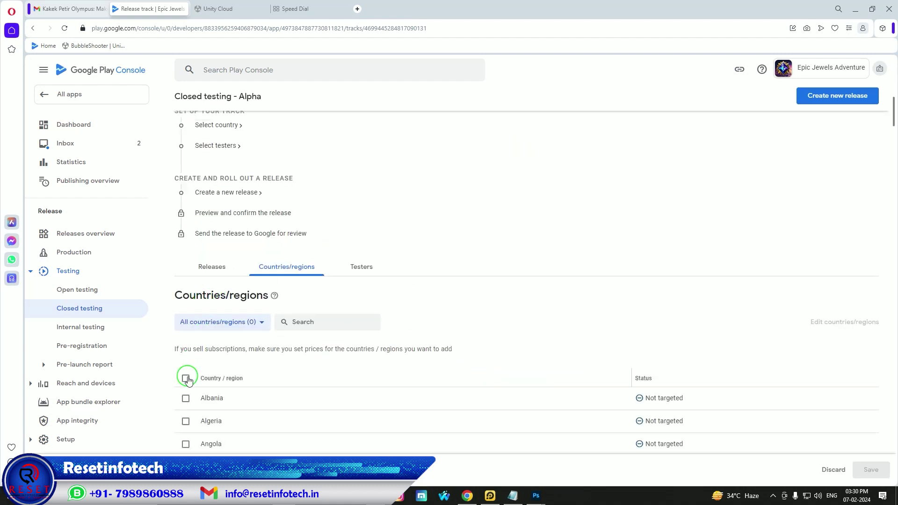
{"action": "left_click", "coordinate": [185, 378]}
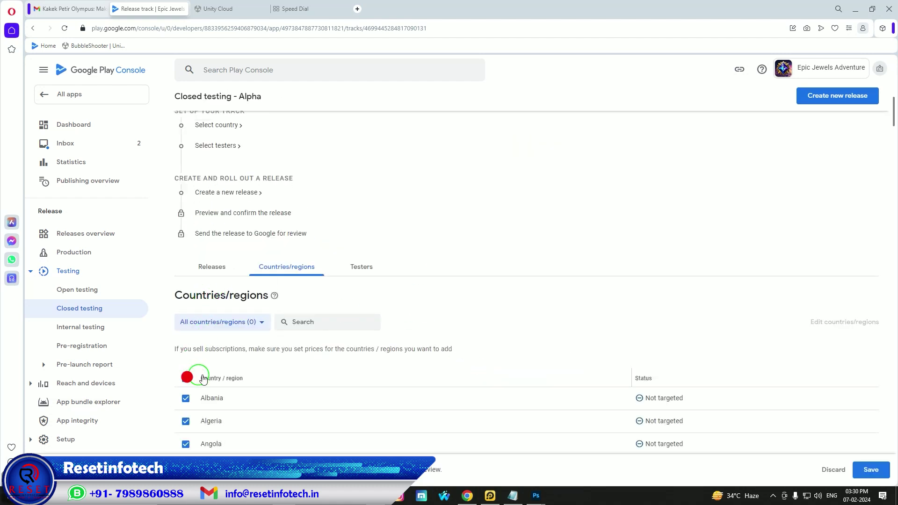
{"action": "left_click", "coordinate": [871, 472]}
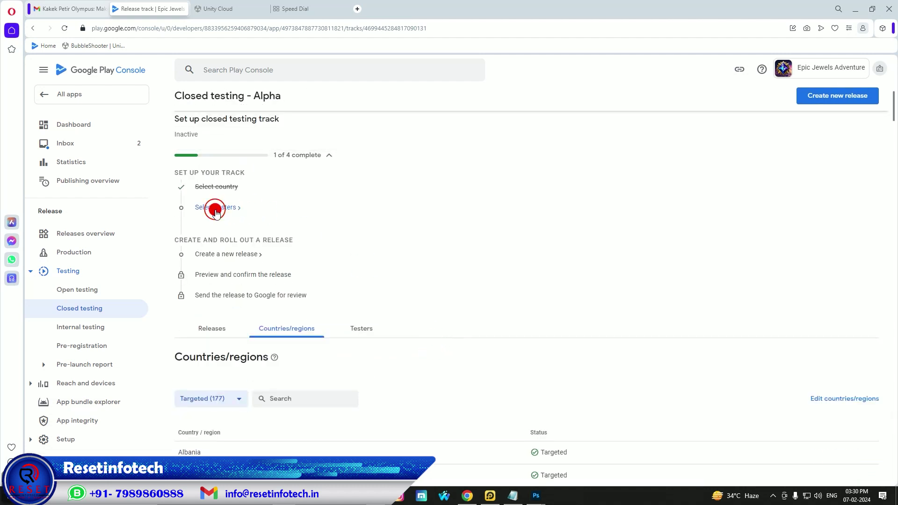
Step: Review the tester options of the Alpha closed testing track and start creating a new release
{"action": "left_click", "coordinate": [215, 210]}
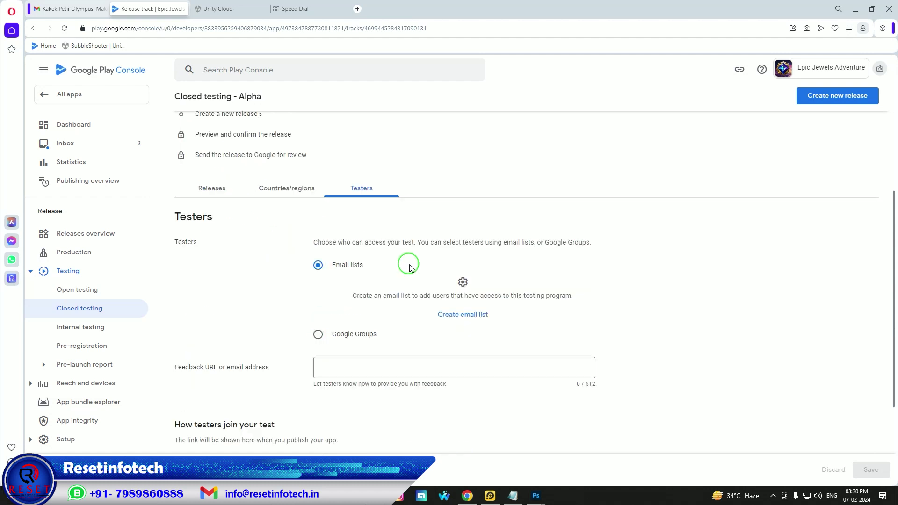
{"action": "scroll", "coordinate": [409, 267], "scroll_direction": "up", "scroll_amount": 2}
{"action": "scroll", "coordinate": [410, 268], "scroll_direction": "up", "scroll_amount": 1}
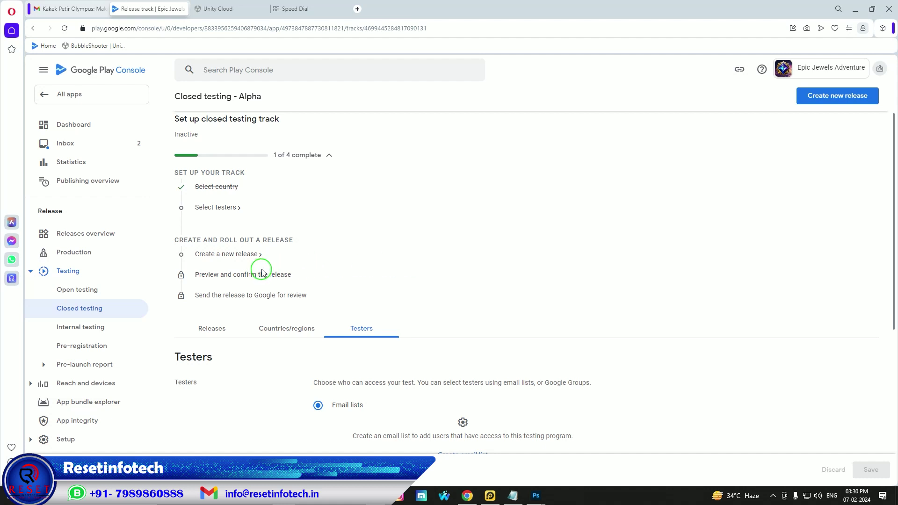
{"action": "left_click", "coordinate": [828, 95]}
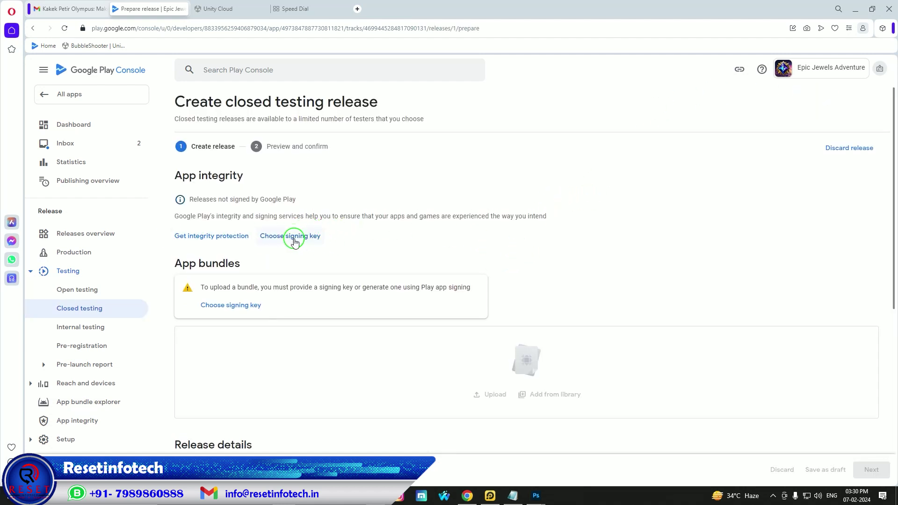
Step: Choose the Google-generated app signing key for the closed testing release
{"action": "left_click", "coordinate": [294, 238]}
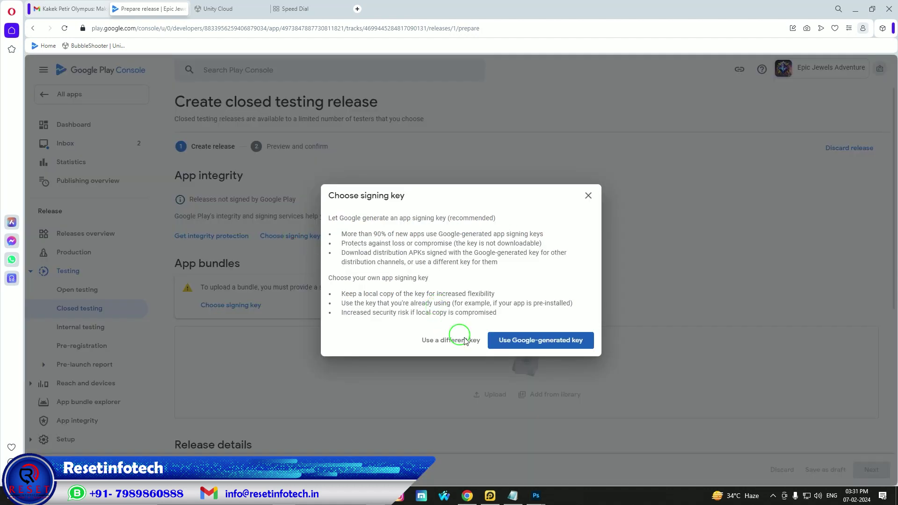
{"action": "left_click", "coordinate": [535, 342]}
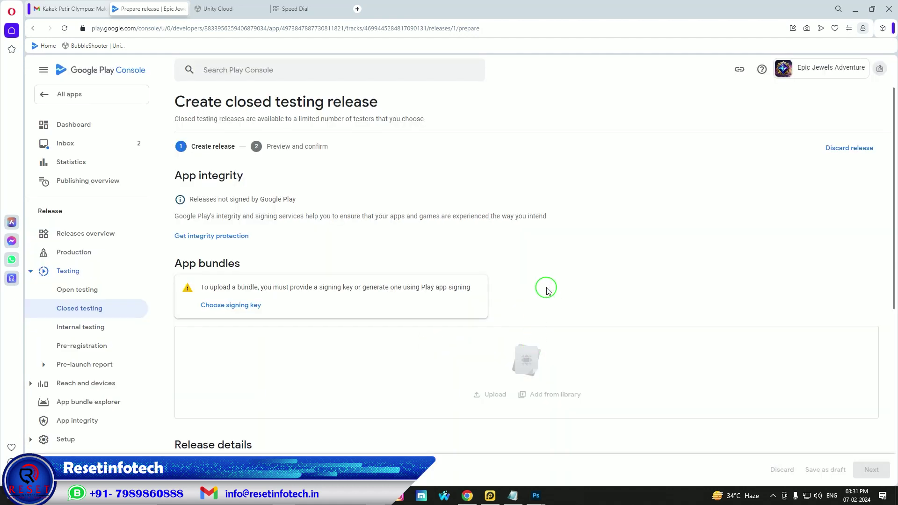
{"action": "scroll", "coordinate": [547, 290], "scroll_direction": "down", "scroll_amount": 1}
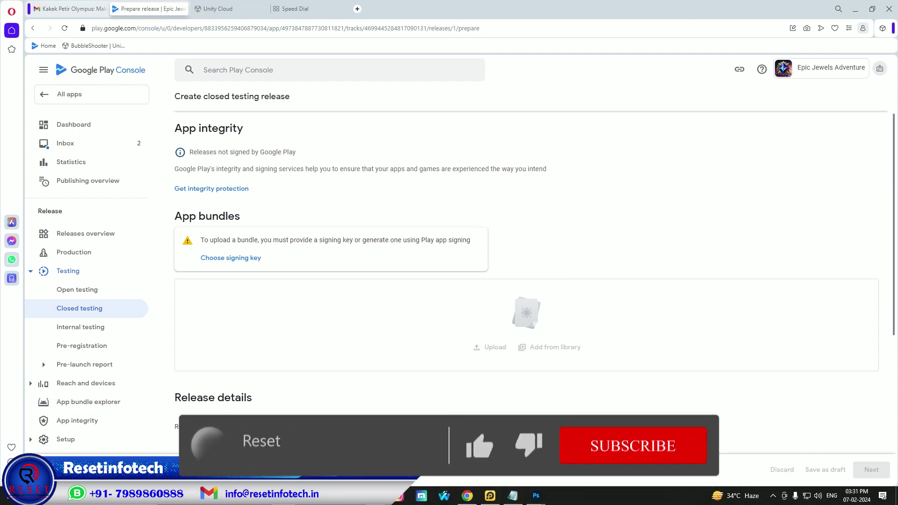
Step: Upload the app bundle v1.aab from the JewelHunter_v1.2 folder on the SSD (D:) drive to the release
{"action": "left_click", "coordinate": [488, 308]}
{"action": "left_click", "coordinate": [210, 104]}
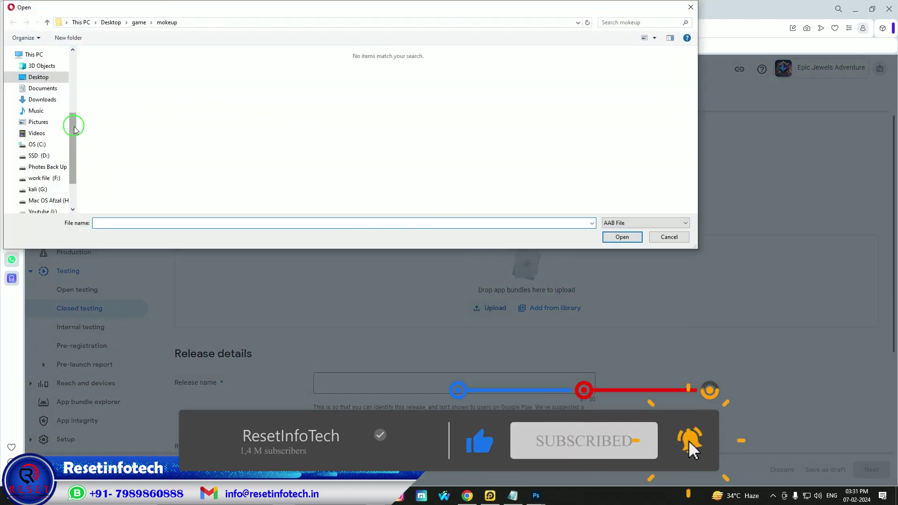
{"action": "left_click_drag", "start_coordinate": [72, 124], "coordinate": [73, 84]}
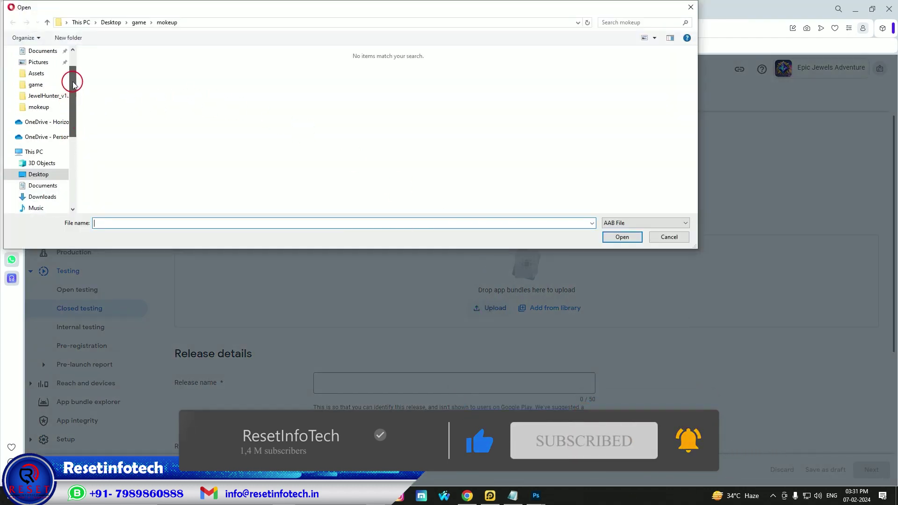
{"action": "left_click", "coordinate": [53, 95]}
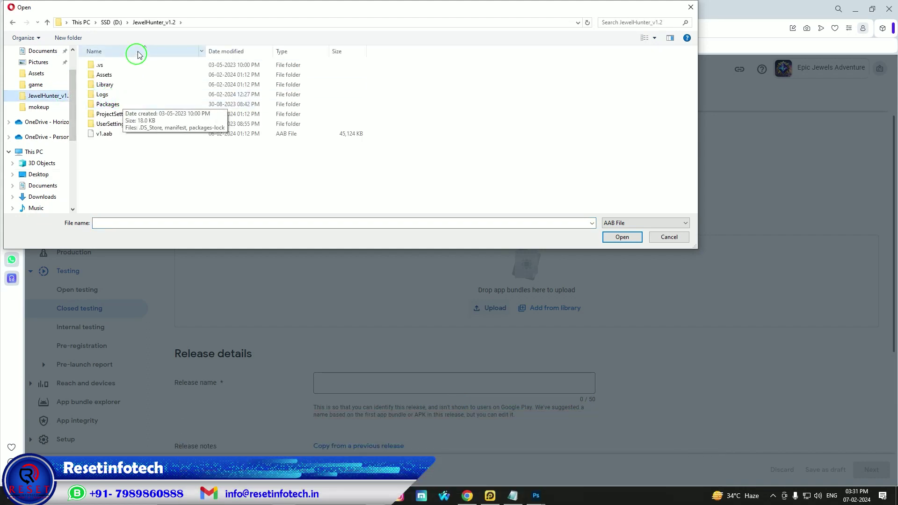
{"action": "left_click", "coordinate": [116, 134]}
{"action": "double_click", "coordinate": [116, 134]}
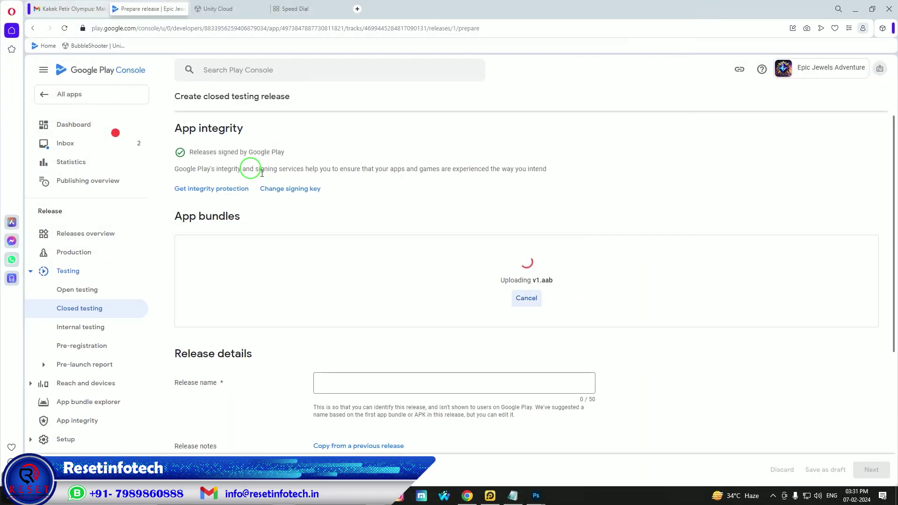
Step: Copy "Engage in the ultimate jewel matching experience inspired by Gem Odyssey" from the Notepad game file into the en-GB release notes, replacing the placeholder
{"action": "scroll", "coordinate": [375, 318], "scroll_direction": "down", "scroll_amount": 5}
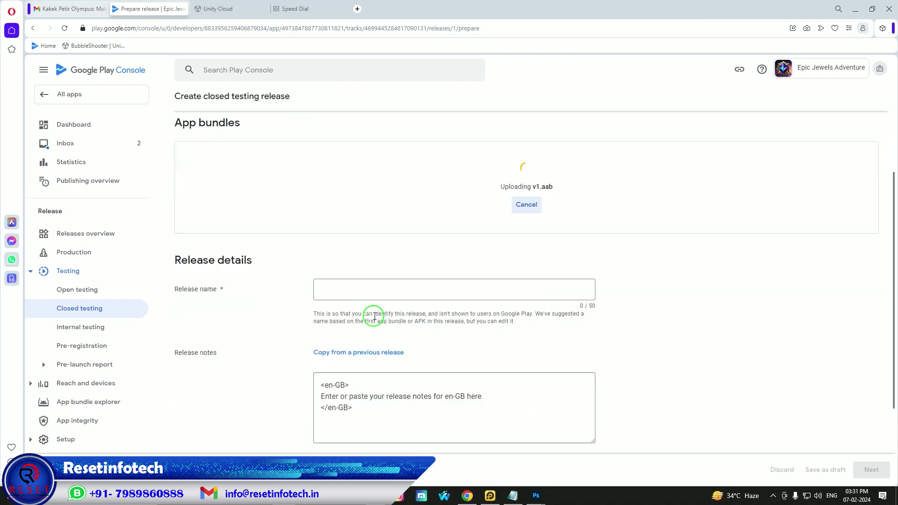
{"action": "scroll", "coordinate": [375, 317], "scroll_direction": "up", "scroll_amount": 4}
{"action": "scroll", "coordinate": [374, 319], "scroll_direction": "down", "scroll_amount": 1}
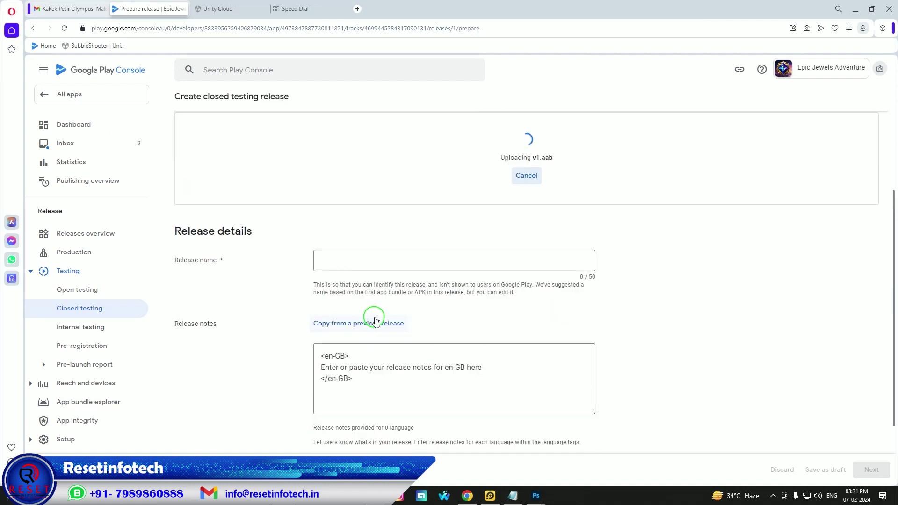
{"action": "left_click", "coordinate": [514, 495]}
{"action": "left_click", "coordinate": [390, 266]}
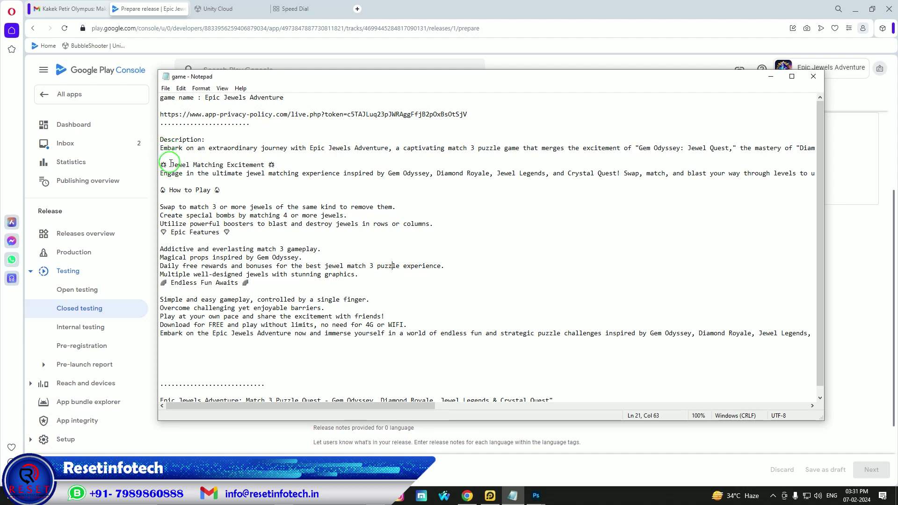
{"action": "left_click_drag", "start_coordinate": [160, 174], "coordinate": [430, 176]}
{"action": "key", "text": "ctrl+c"}
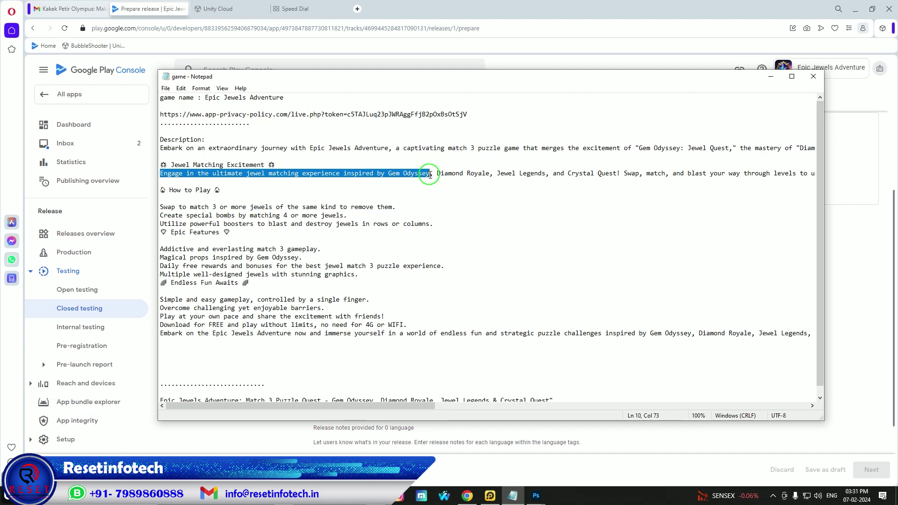
{"action": "left_click", "coordinate": [768, 77]}
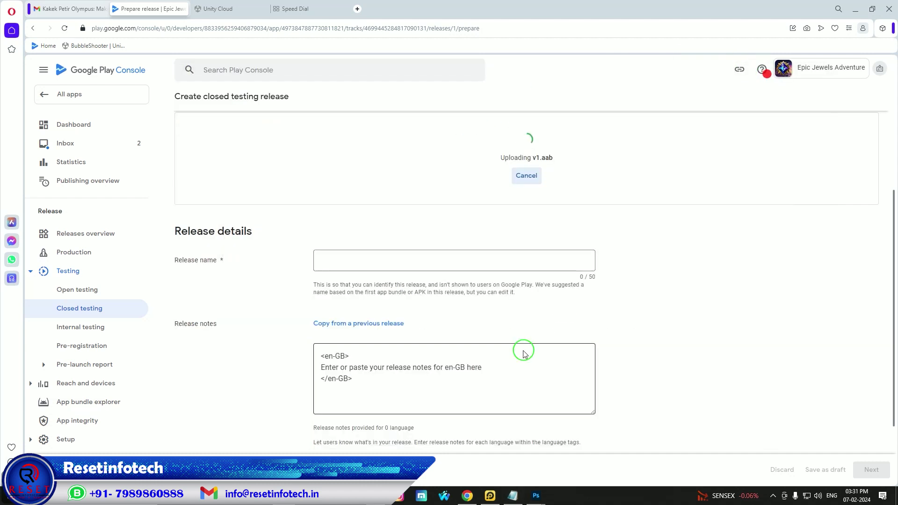
{"action": "left_click_drag", "start_coordinate": [487, 367], "coordinate": [321, 367]}
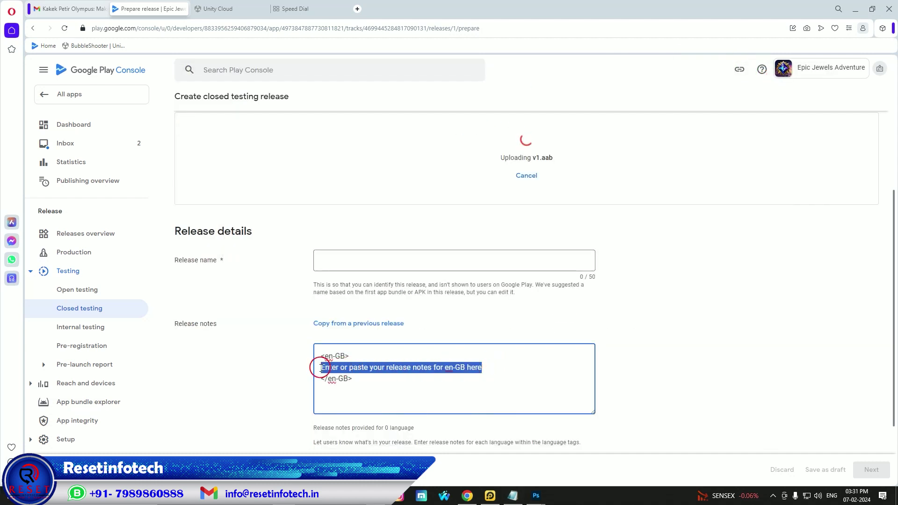
{"action": "key", "text": "ctrl+v"}
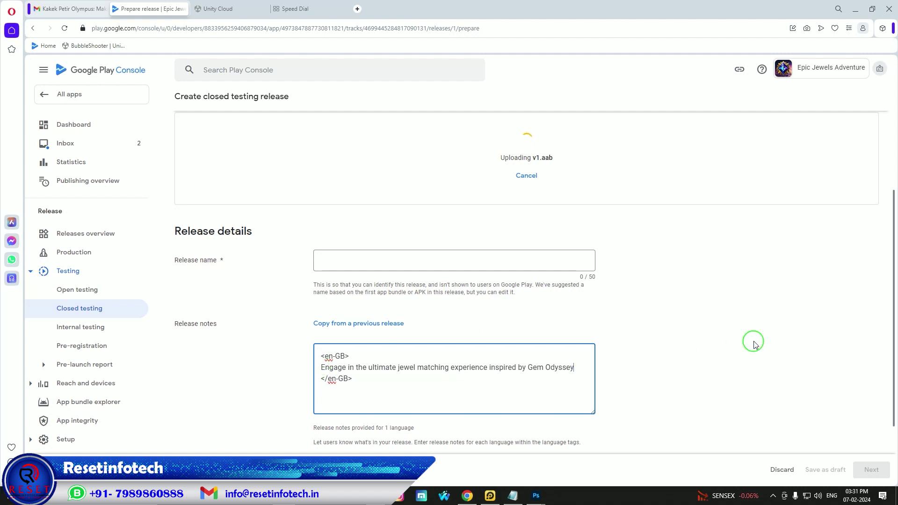
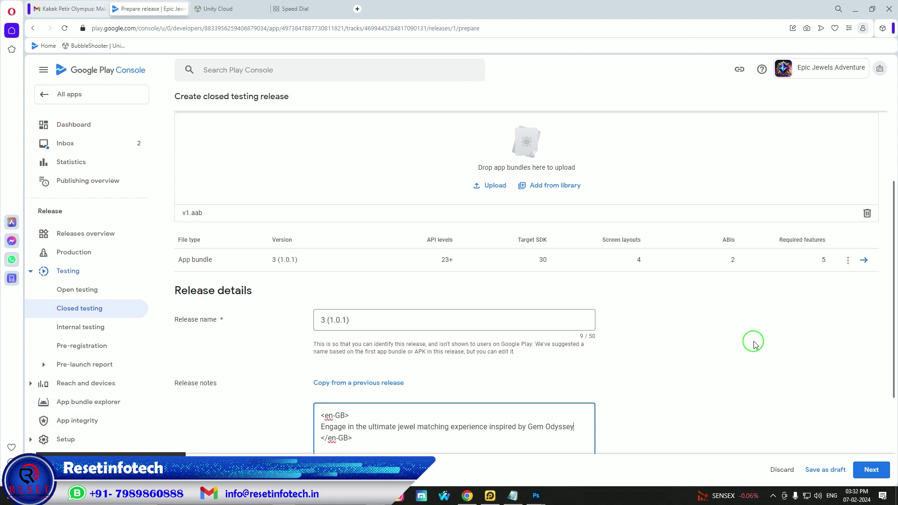
Step: Check the release details, proceed to the preview of the closed testing release and expand its error message
{"action": "scroll", "coordinate": [724, 313], "scroll_direction": "up", "scroll_amount": 4}
{"action": "scroll", "coordinate": [724, 314], "scroll_direction": "down", "scroll_amount": 7}
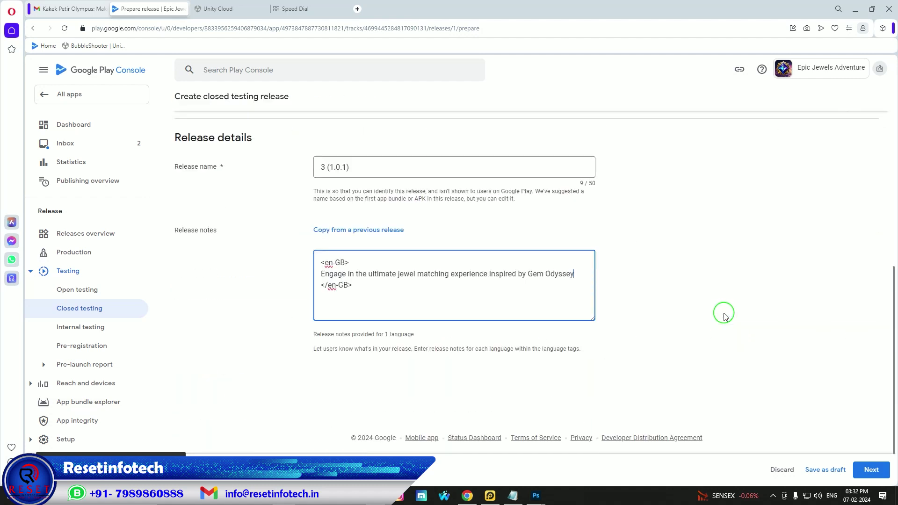
{"action": "left_click", "coordinate": [872, 470]}
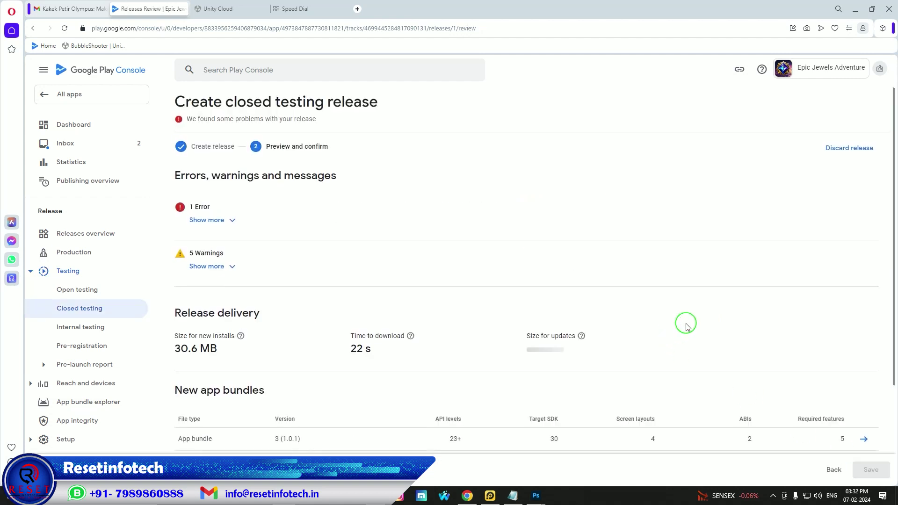
{"action": "left_click", "coordinate": [220, 225]}
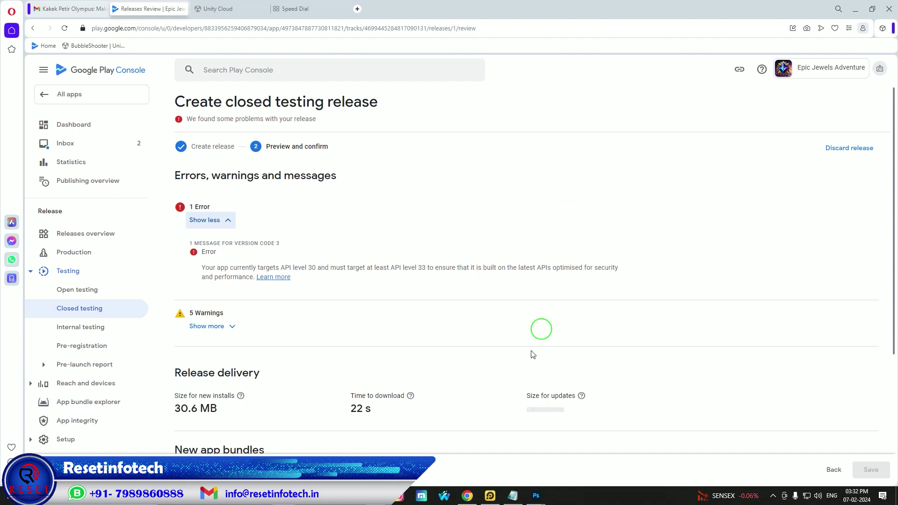
{"action": "left_click", "coordinate": [8, 496]}
{"action": "scroll", "coordinate": [194, 406], "scroll_direction": "down", "scroll_amount": 3}
{"action": "left_click", "coordinate": [222, 442]}
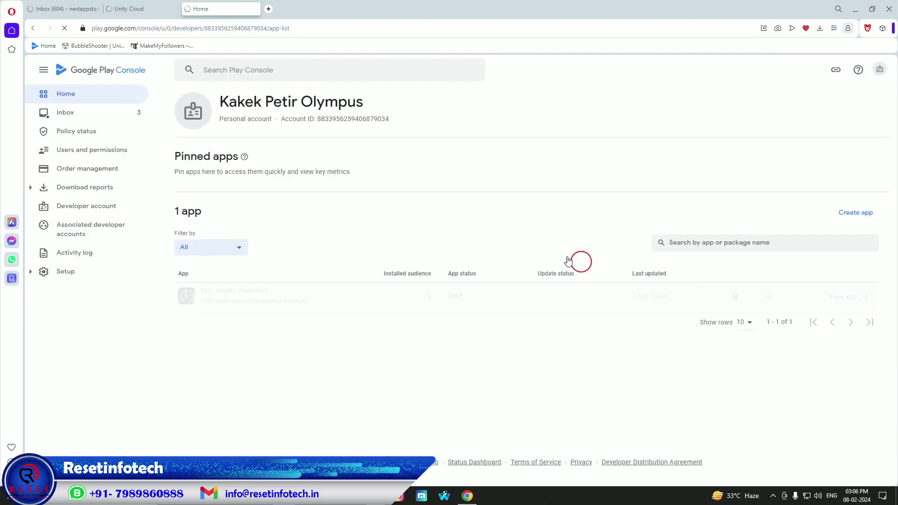
Step: Open Epic Jewels Adventure from the app list and go to the closed testing task for previewing and confirming the release
{"action": "left_click", "coordinate": [359, 296]}
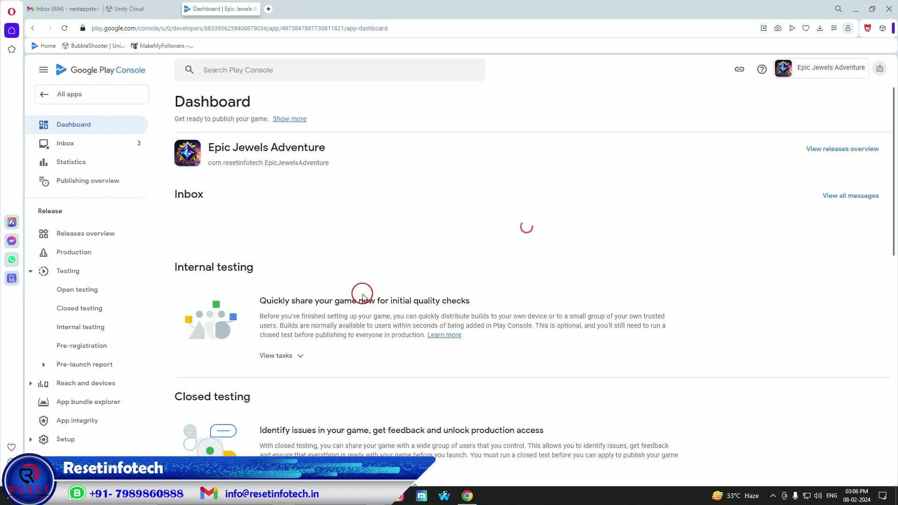
{"action": "scroll", "coordinate": [333, 374], "scroll_direction": "down", "scroll_amount": 5}
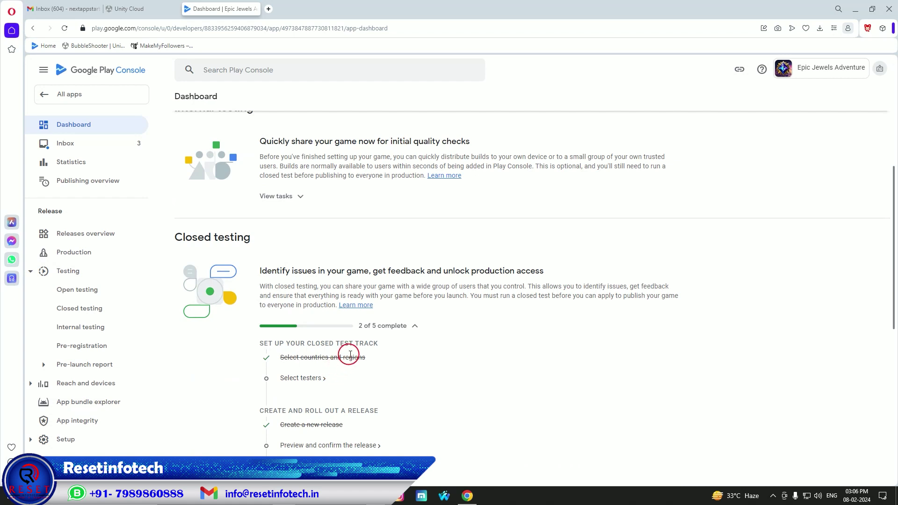
{"action": "left_click", "coordinate": [300, 424]}
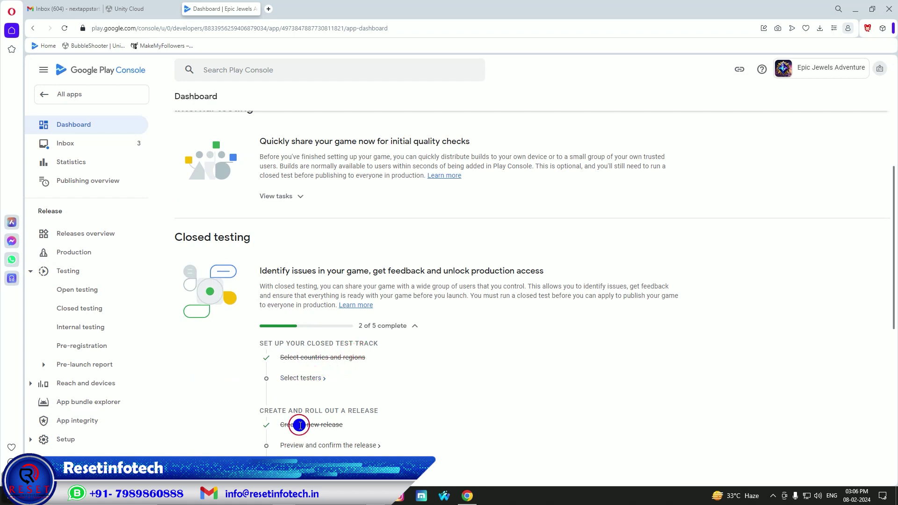
{"action": "left_click", "coordinate": [332, 446]}
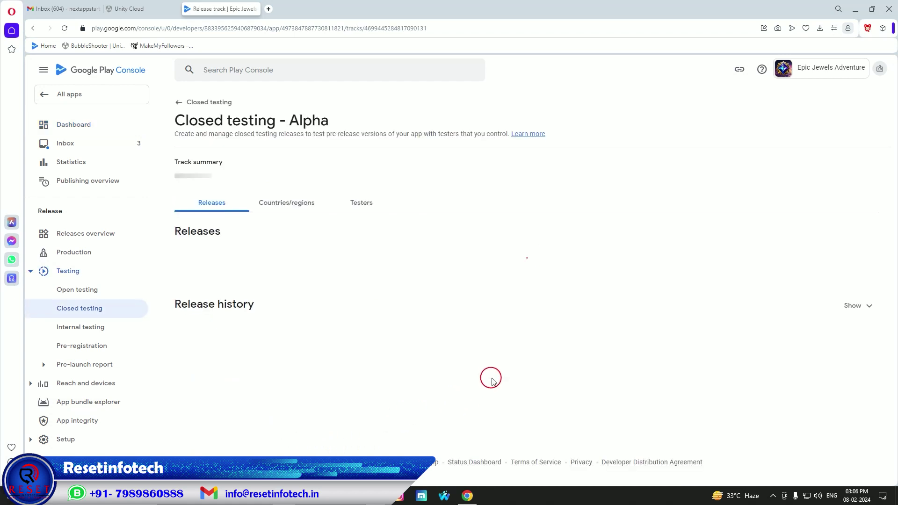
Step: Open the Alpha track's draft release for editing, proceed to its preview and expand the error details
{"action": "scroll", "coordinate": [679, 247], "scroll_direction": "down", "scroll_amount": 2}
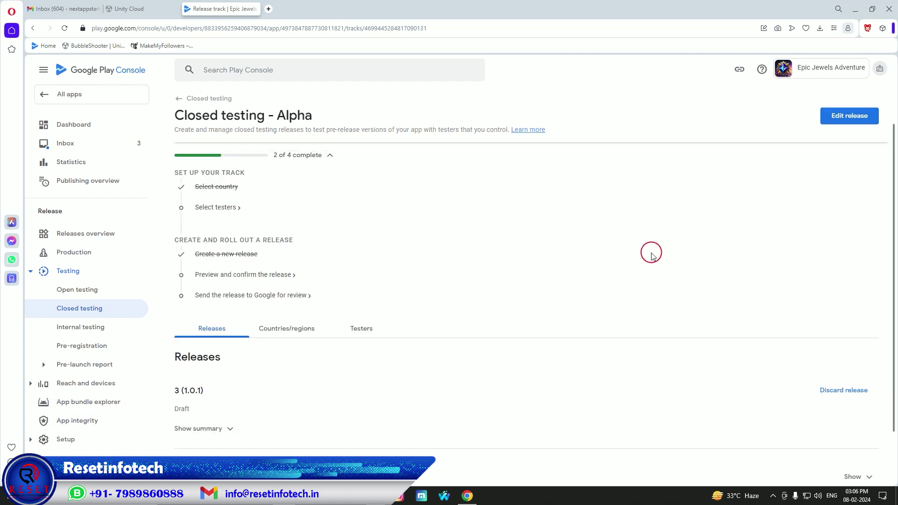
{"action": "scroll", "coordinate": [650, 253], "scroll_direction": "up", "scroll_amount": 2}
{"action": "left_click", "coordinate": [848, 125]}
{"action": "scroll", "coordinate": [564, 274], "scroll_direction": "down", "scroll_amount": 1}
{"action": "scroll", "coordinate": [563, 274], "scroll_direction": "down", "scroll_amount": 2}
{"action": "left_click", "coordinate": [865, 473]}
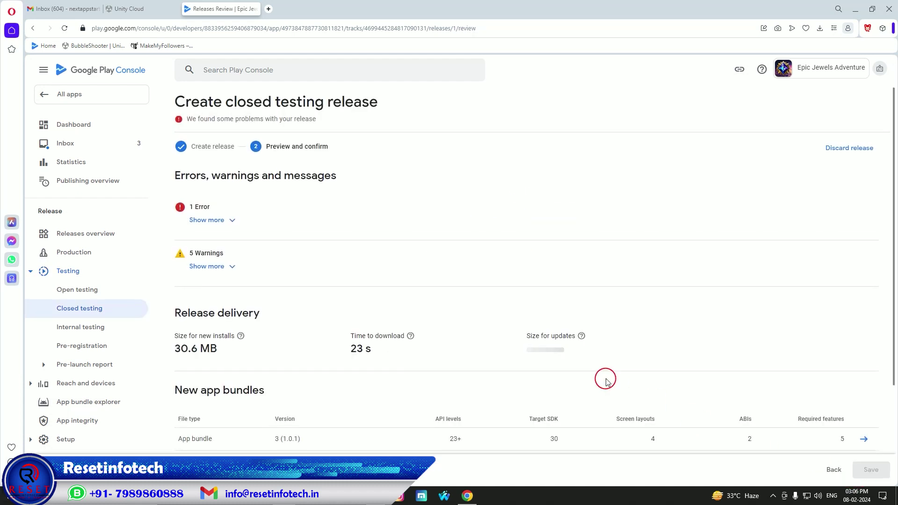
{"action": "left_click", "coordinate": [217, 220]}
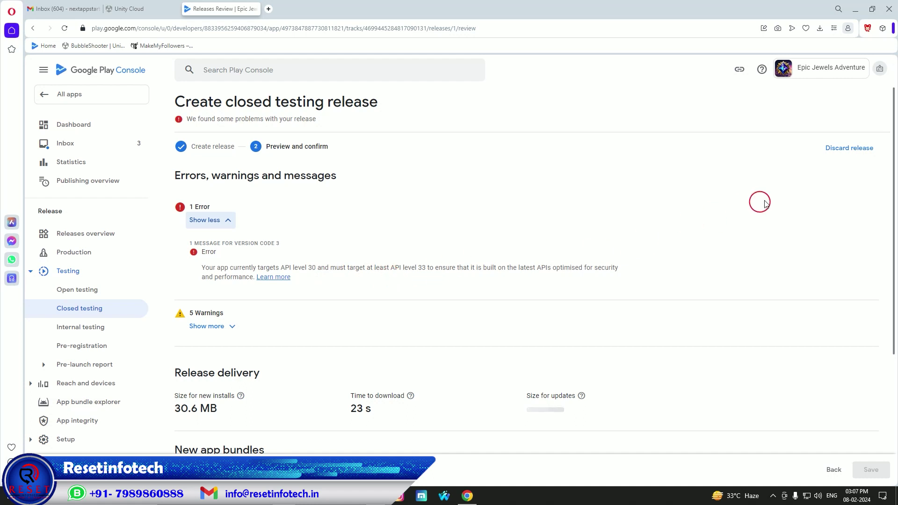
Step: Discard the draft closed testing release and create a new release on the Alpha track
{"action": "left_click", "coordinate": [843, 154]}
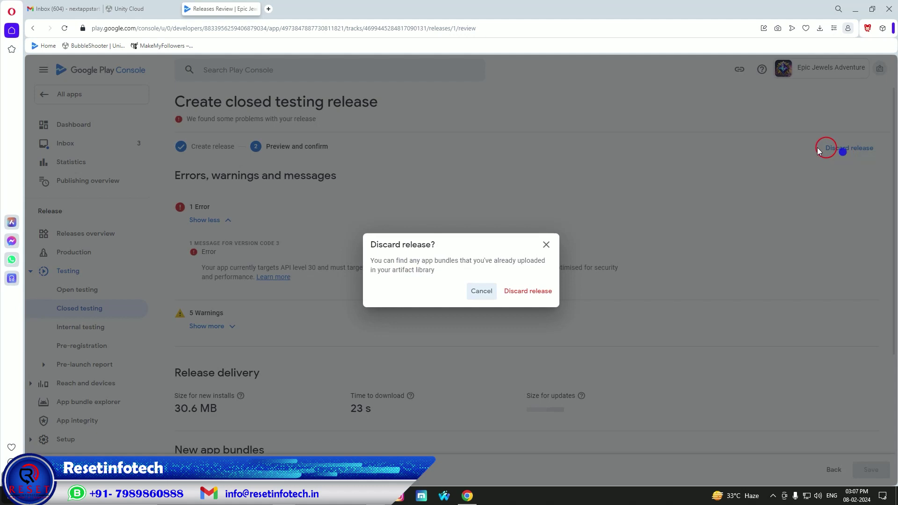
{"action": "left_click", "coordinate": [544, 295]}
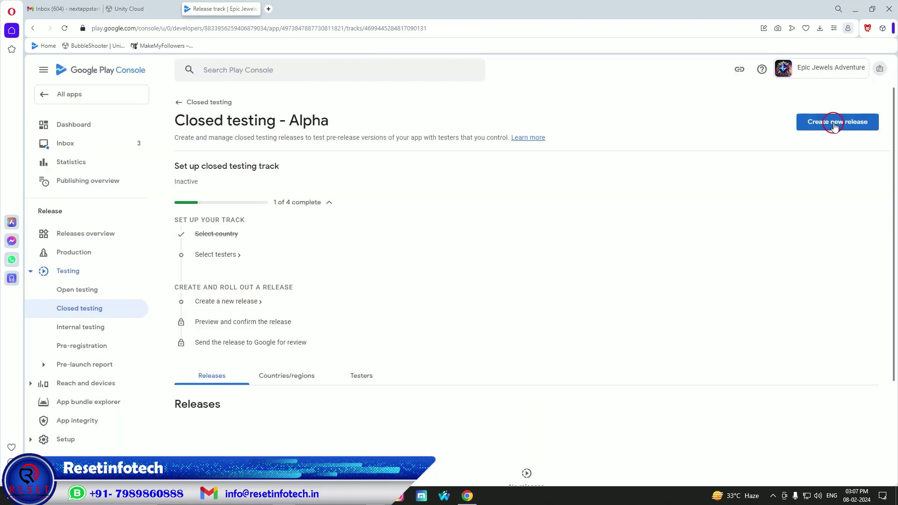
{"action": "left_click", "coordinate": [835, 125]}
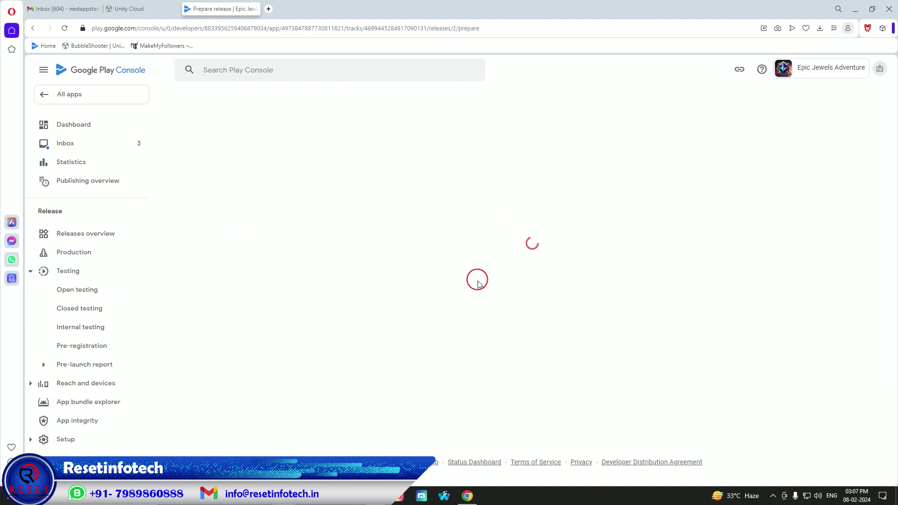
Step: Upload the app bundle v2.aab from the JewelHunter_v1.2 folder on the Games (L:) drive to the new release
{"action": "left_click", "coordinate": [496, 358]}
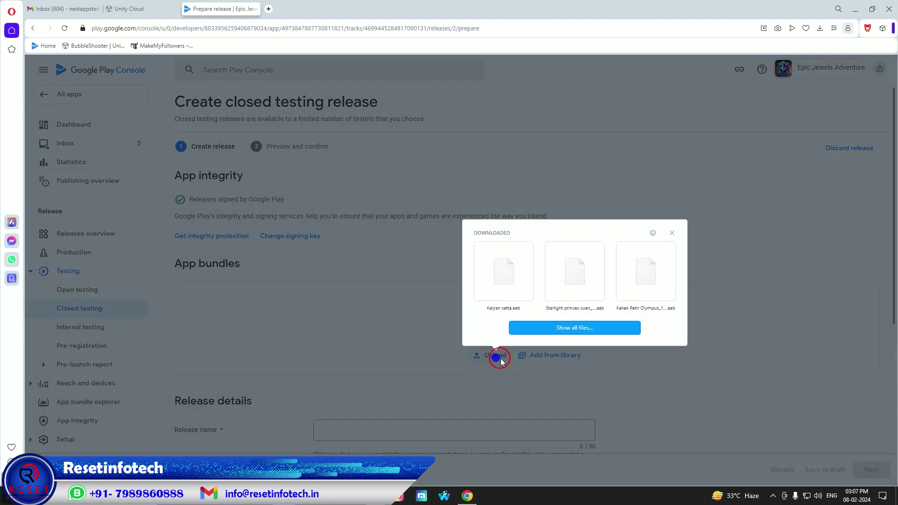
{"action": "left_click", "coordinate": [533, 327]}
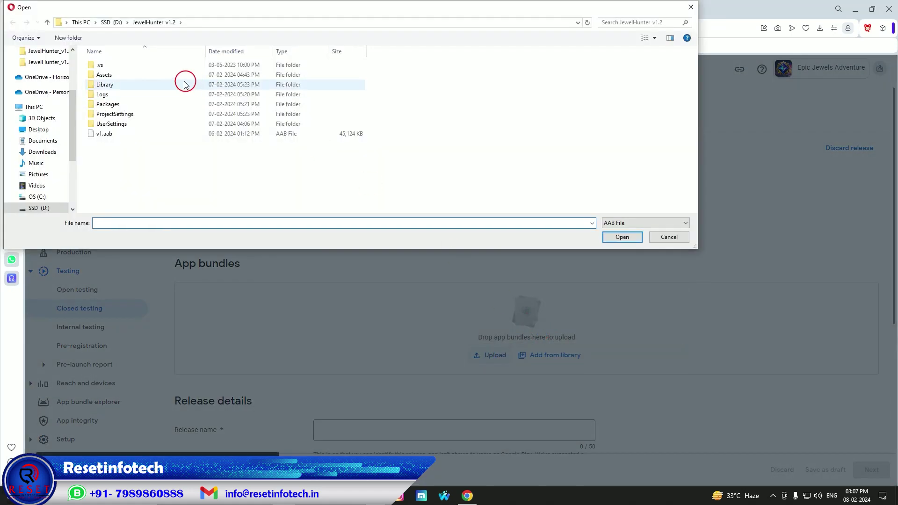
{"action": "left_click", "coordinate": [49, 66]}
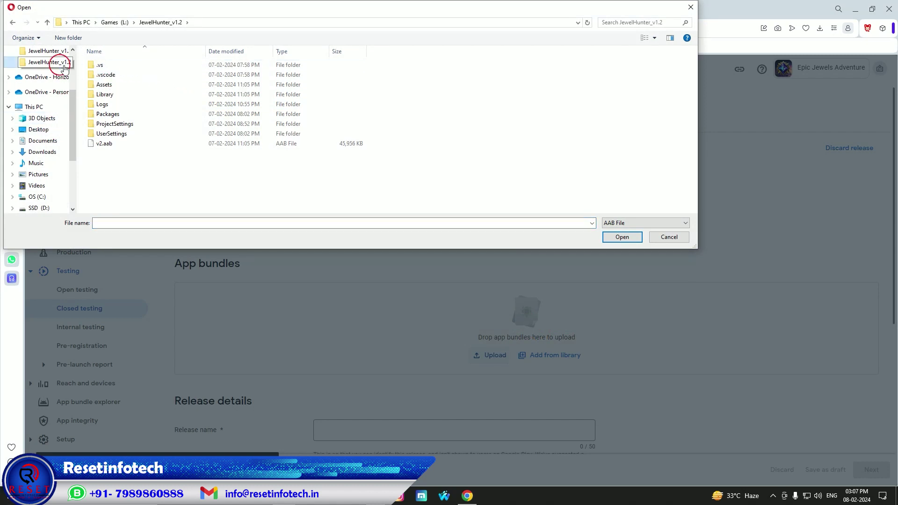
{"action": "double_click", "coordinate": [132, 145]}
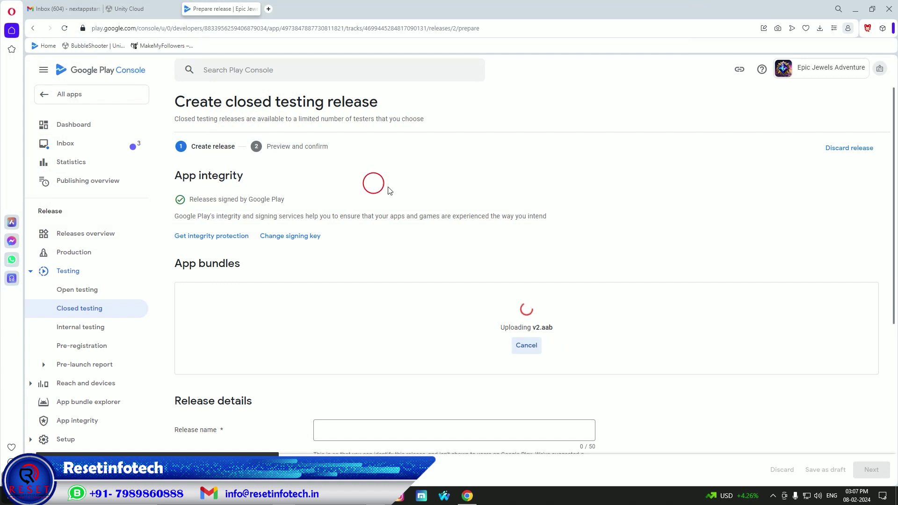
{"action": "scroll", "coordinate": [522, 233], "scroll_direction": "down", "scroll_amount": 4}
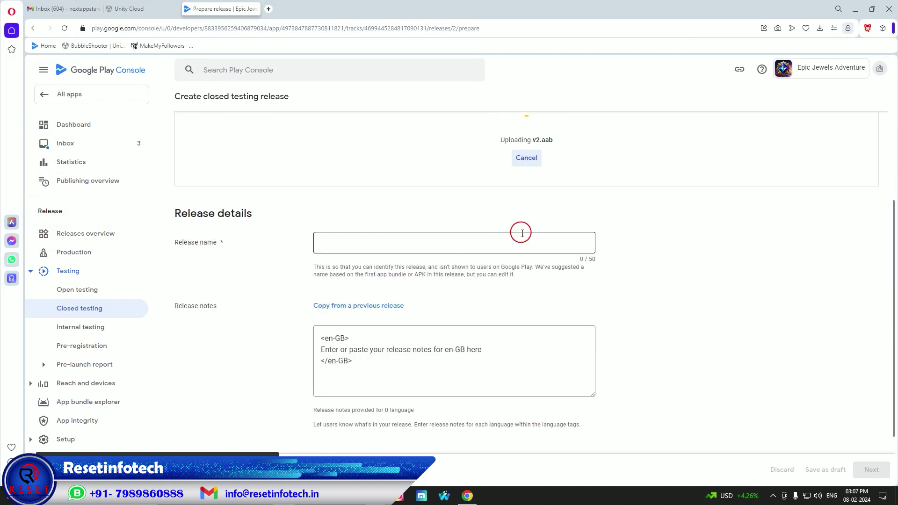
{"action": "scroll", "coordinate": [683, 187], "scroll_direction": "up", "scroll_amount": 1}
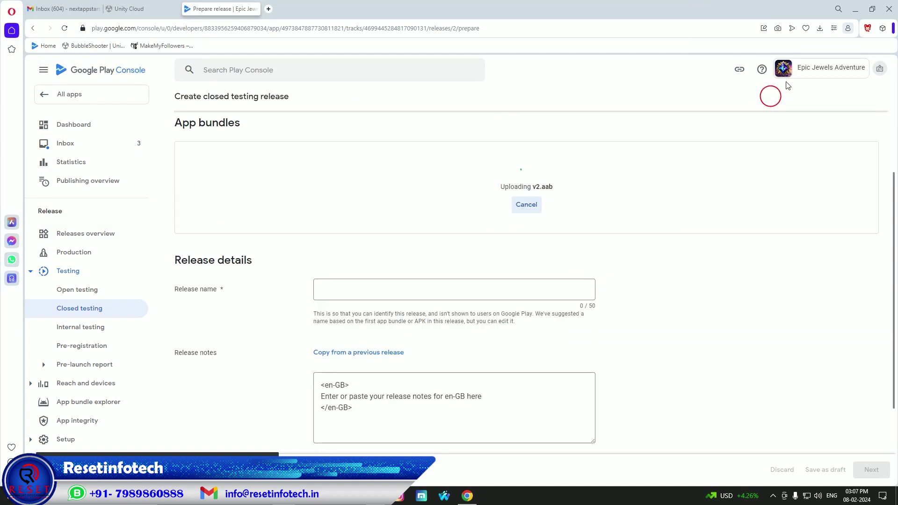
Step: Open the game text file from the desktop in Notepad and bring it up over the closed testing release page
{"action": "left_click", "coordinate": [854, 10]}
{"action": "double_click", "coordinate": [552, 64]}
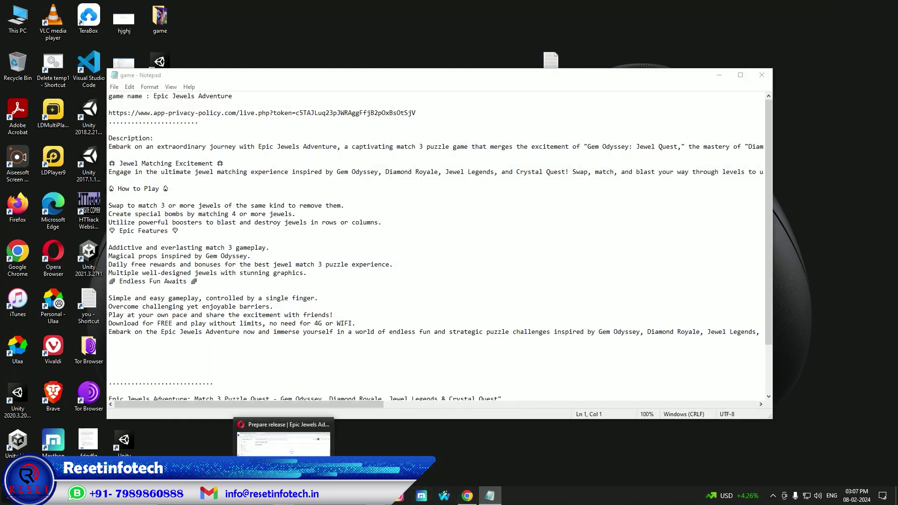
{"action": "left_click", "coordinate": [264, 496]}
{"action": "left_click", "coordinate": [490, 496]}
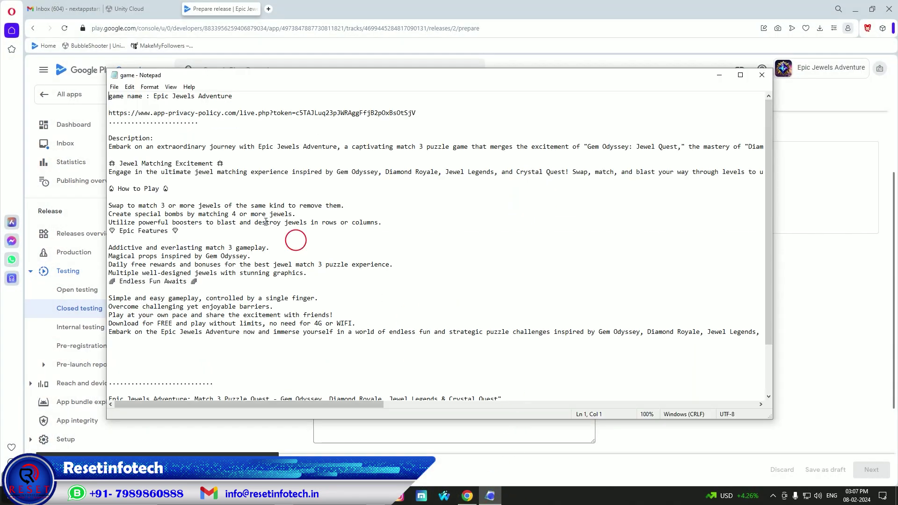
{"action": "scroll", "coordinate": [148, 365], "scroll_direction": "down", "scroll_amount": 2}
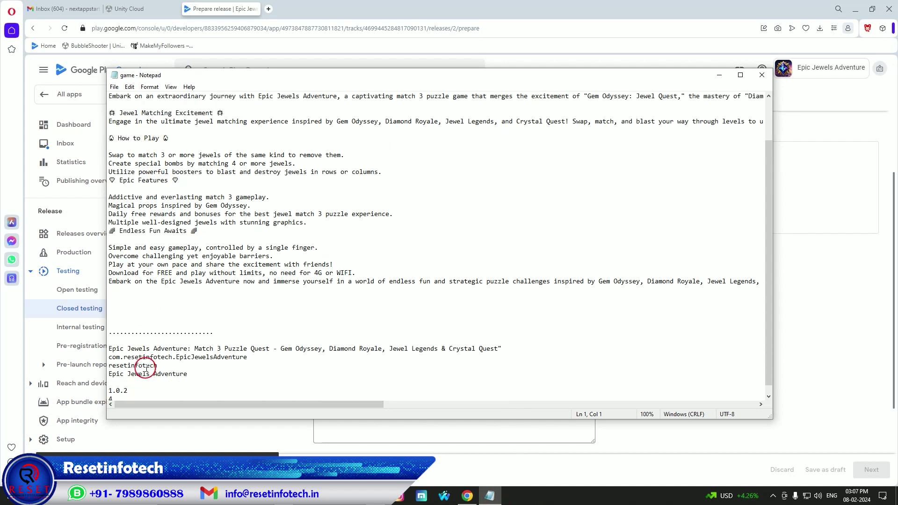
{"action": "left_click_drag", "start_coordinate": [506, 348], "coordinate": [119, 350]}
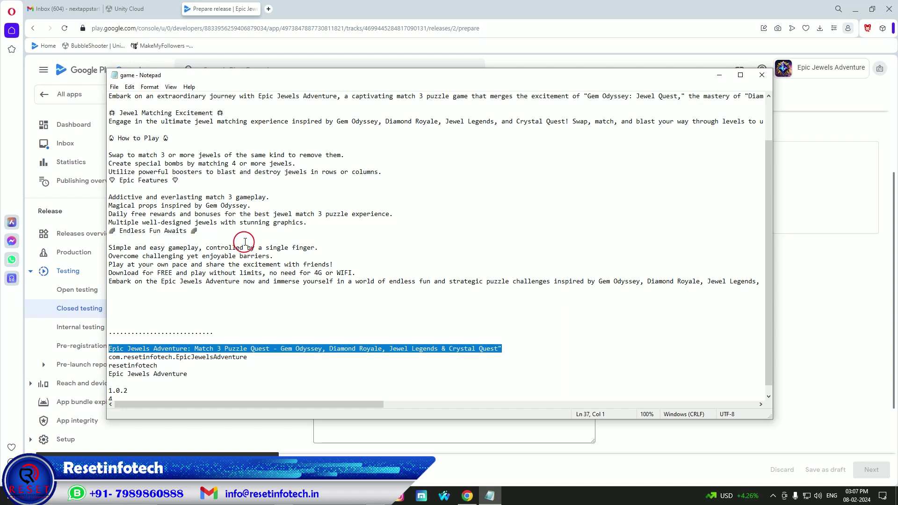
{"action": "scroll", "coordinate": [245, 242], "scroll_direction": "up", "scroll_amount": 2}
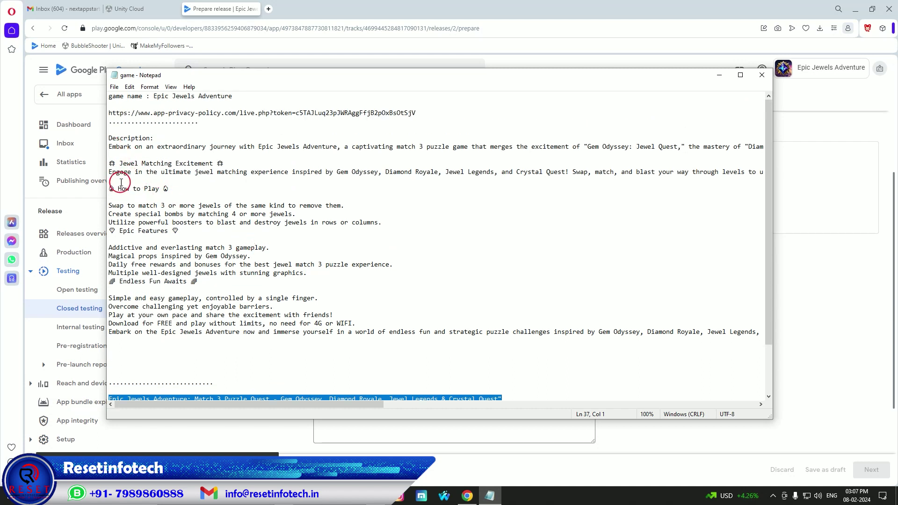
{"action": "right_click", "coordinate": [181, 396]}
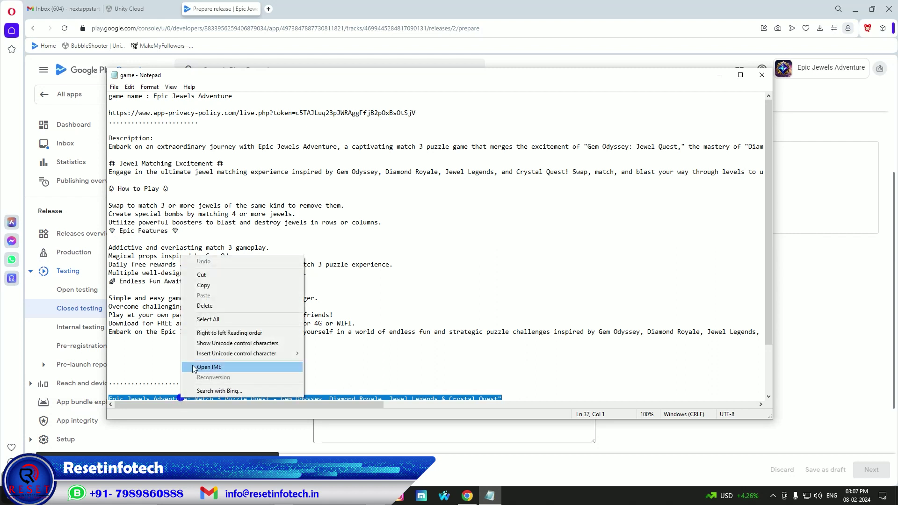
{"action": "left_click", "coordinate": [157, 226]}
Step: Copy the How to Play line "Swap to match 3 or more jewels of the same kind to remove them." and return to the release page
{"action": "left_click_drag", "start_coordinate": [109, 206], "coordinate": [343, 206]}
{"action": "right_click", "coordinate": [327, 206]}
{"action": "left_click", "coordinate": [348, 237]}
{"action": "left_click", "coordinate": [491, 497]}
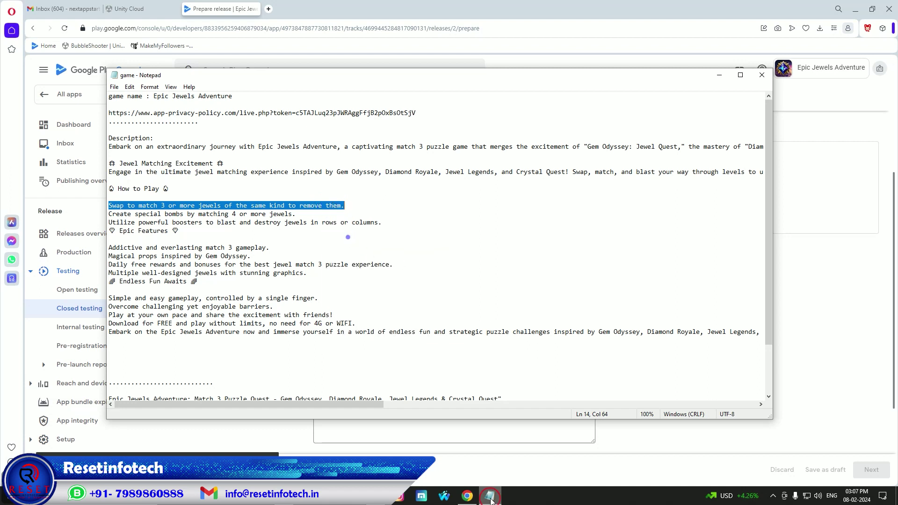
Step: Replace the placeholder between the en-GB tags in the release notes with the copied How to Play line
{"action": "left_click_drag", "start_coordinate": [488, 396], "coordinate": [317, 395]}
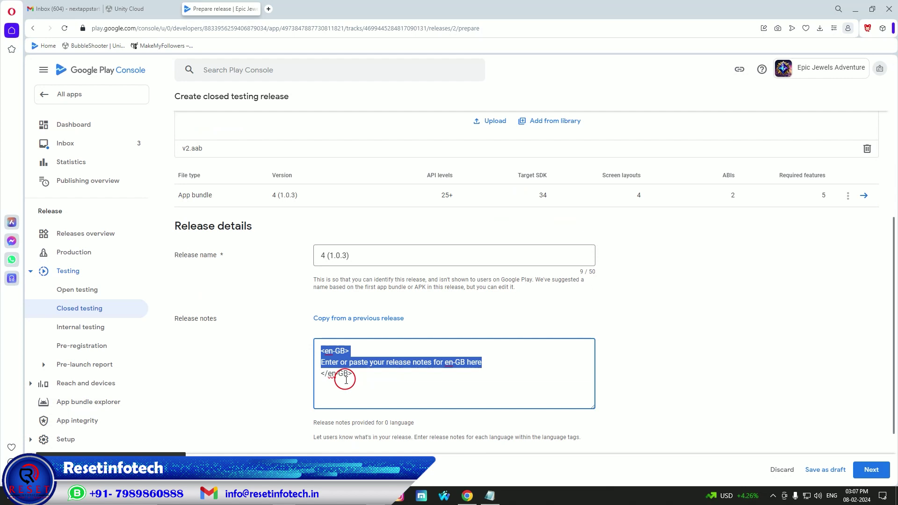
{"action": "left_click", "coordinate": [450, 364]}
{"action": "left_click_drag", "start_coordinate": [495, 364], "coordinate": [321, 364]}
{"action": "right_click", "coordinate": [338, 364]}
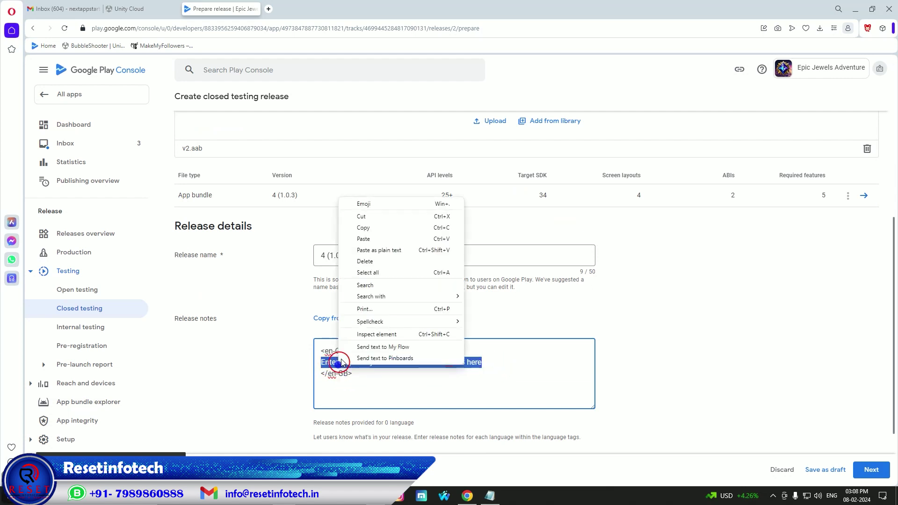
{"action": "left_click", "coordinate": [382, 240]}
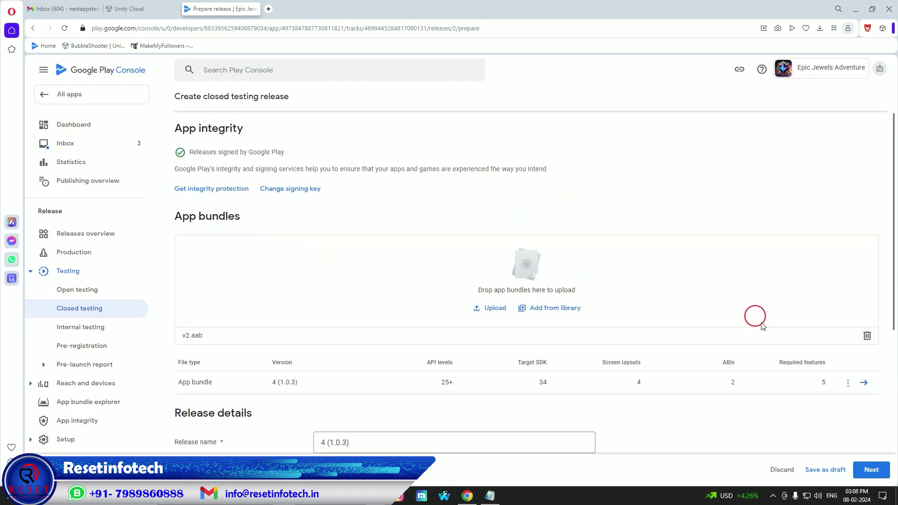
Step: Proceed to the release preview, expand the error details and open the advertising ID declaration
{"action": "left_click", "coordinate": [871, 470]}
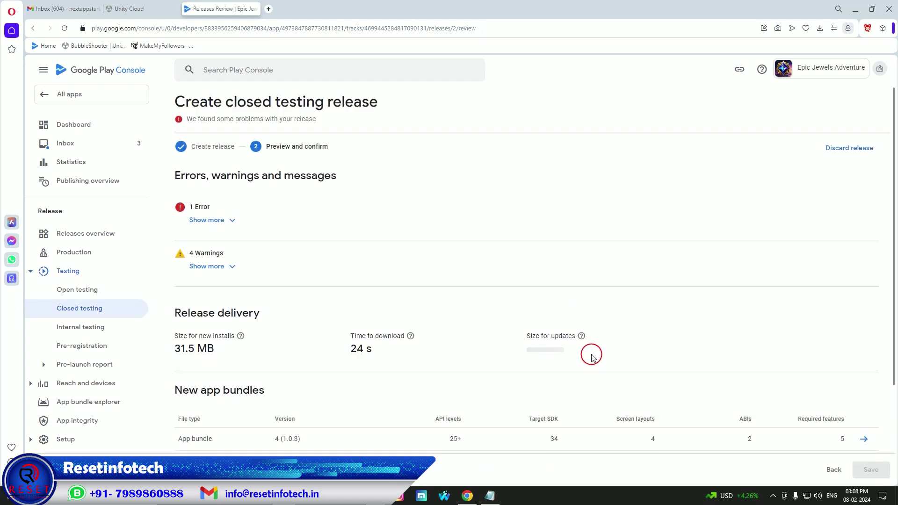
{"action": "left_click", "coordinate": [221, 220]}
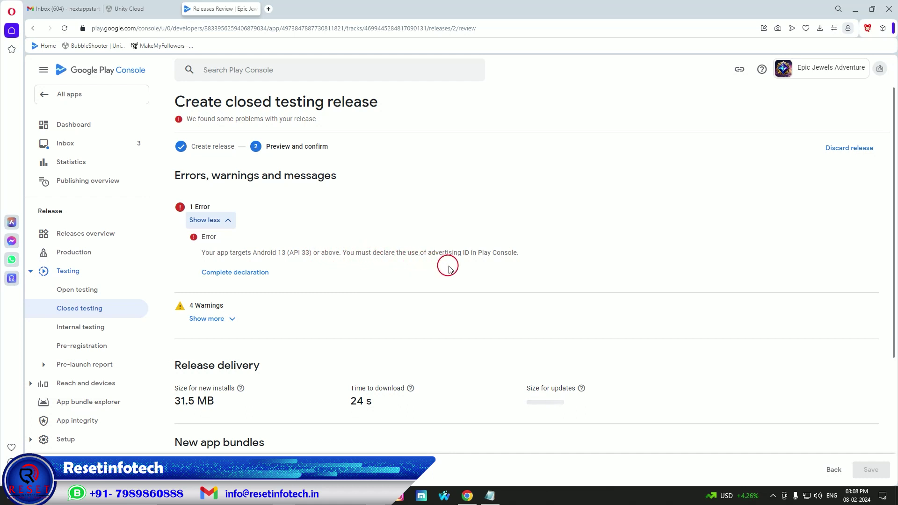
{"action": "left_click", "coordinate": [243, 276]}
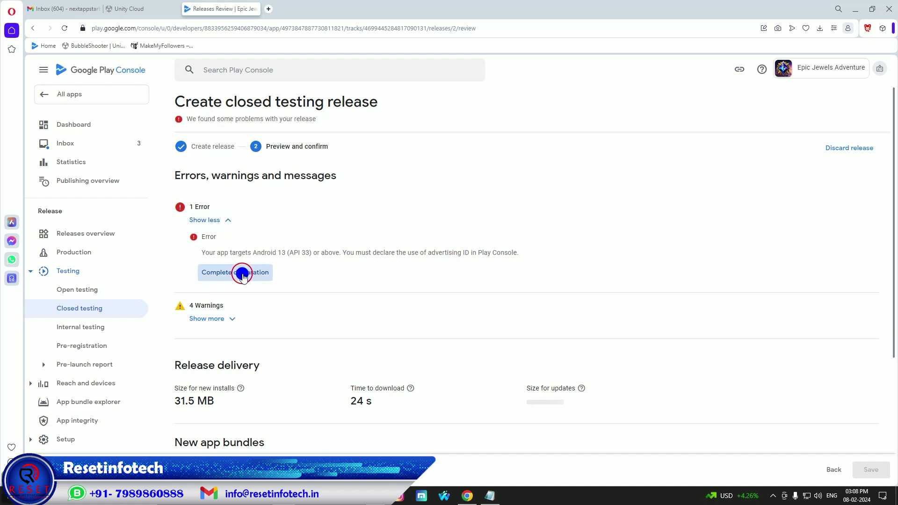
Step: Declare that the app uses an advertising ID for Analytics and Advertising or marketing, and save the declaration
{"action": "scroll", "coordinate": [264, 271], "scroll_direction": "down", "scroll_amount": 3}
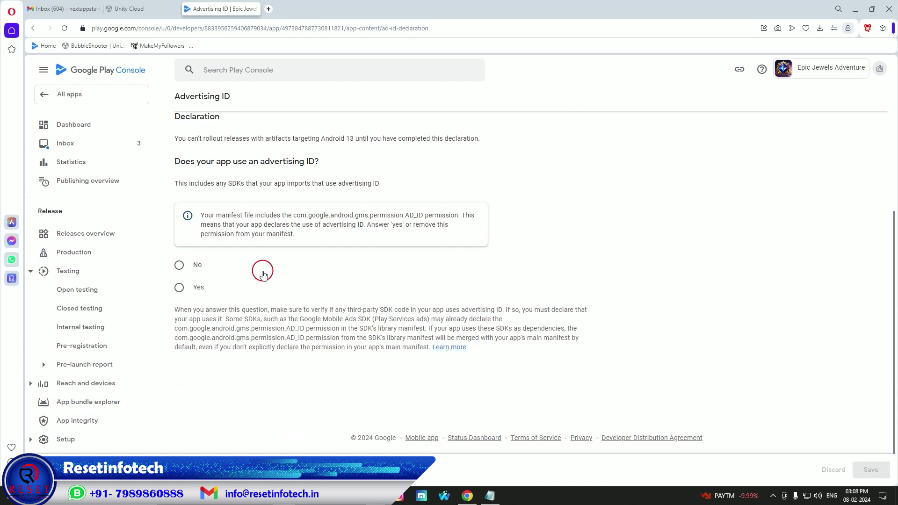
{"action": "left_click", "coordinate": [179, 287]}
{"action": "scroll", "coordinate": [285, 303], "scroll_direction": "down", "scroll_amount": 3}
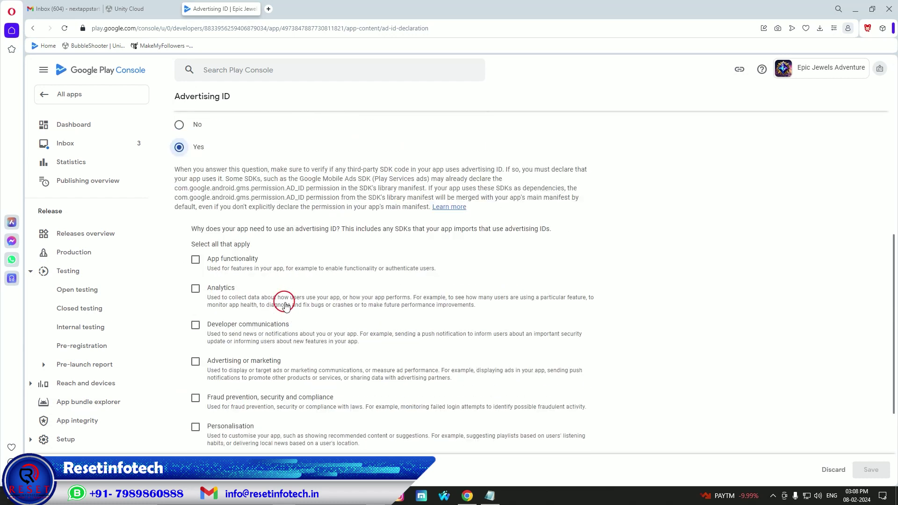
{"action": "left_click", "coordinate": [195, 288]}
{"action": "left_click", "coordinate": [197, 361]}
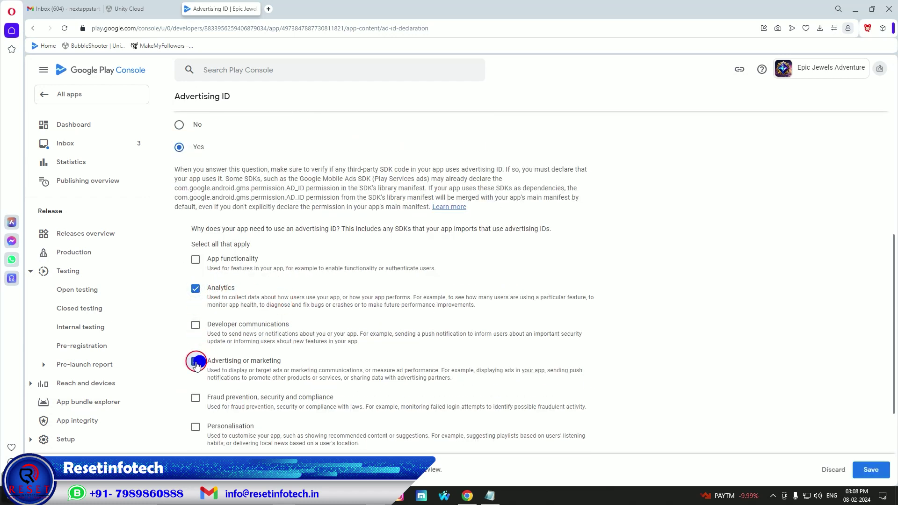
{"action": "left_click", "coordinate": [880, 474]}
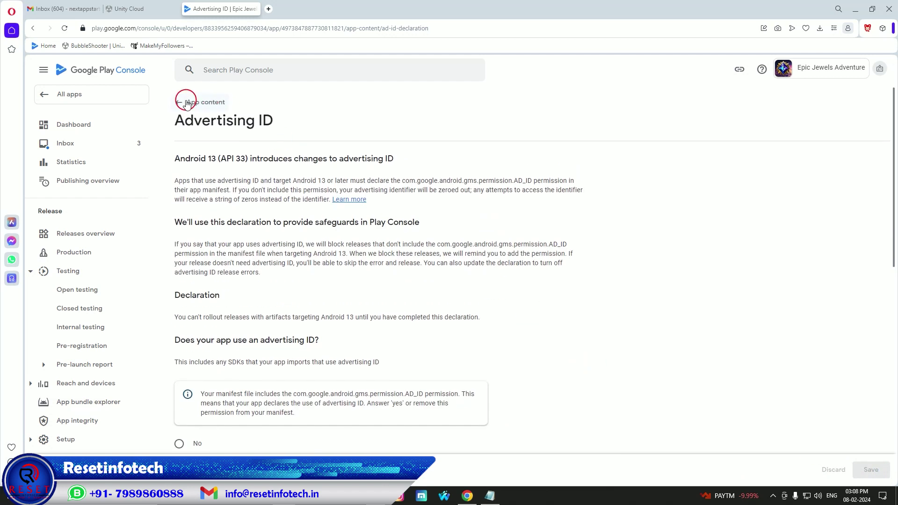
Step: Check the actioned declarations in App content, reopen the Alpha track's draft release for editing and proceed to its preview
{"action": "left_click", "coordinate": [185, 101]}
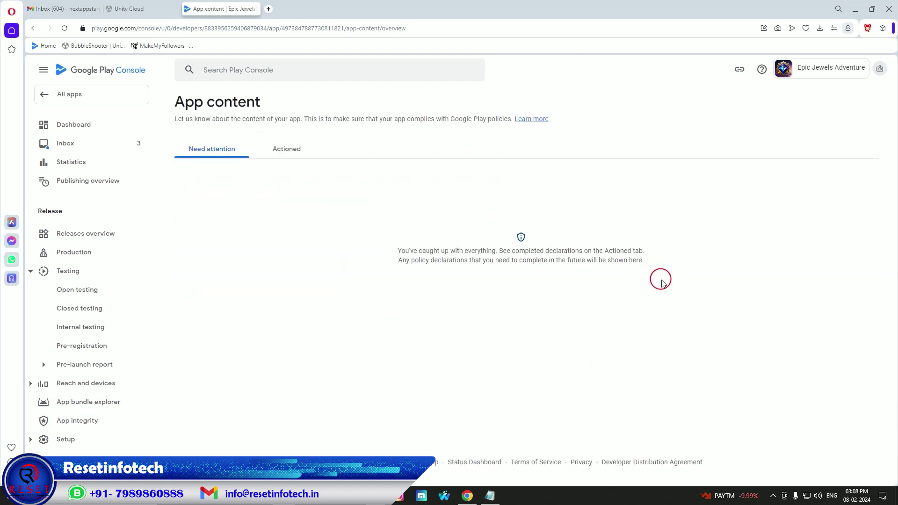
{"action": "left_click", "coordinate": [290, 154]}
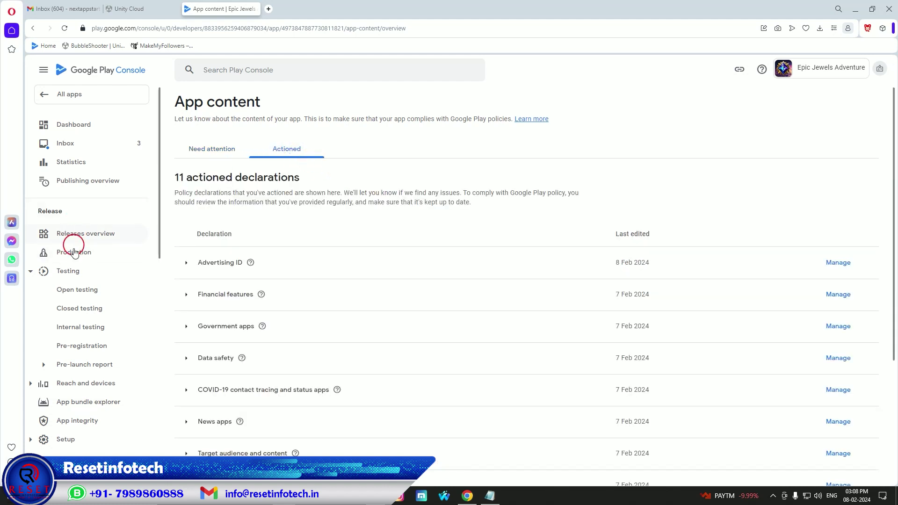
{"action": "left_click", "coordinate": [76, 308]}
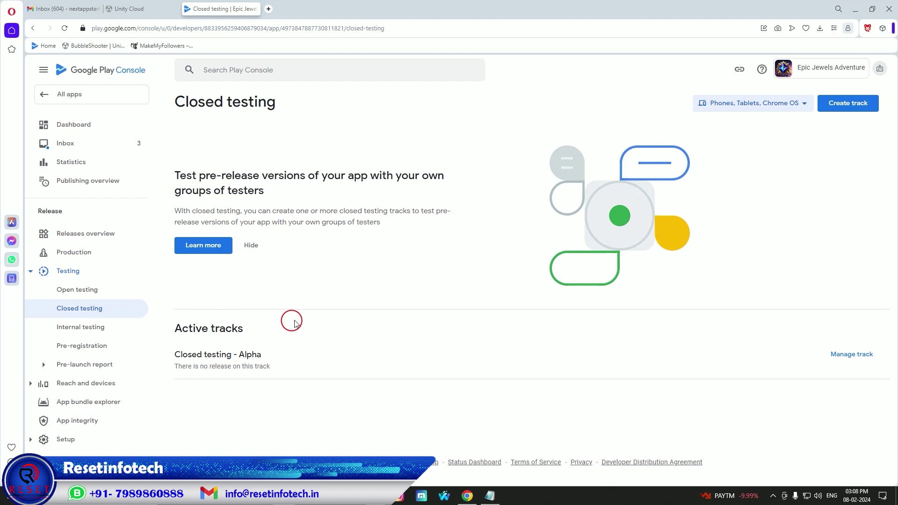
{"action": "left_click", "coordinate": [852, 356]}
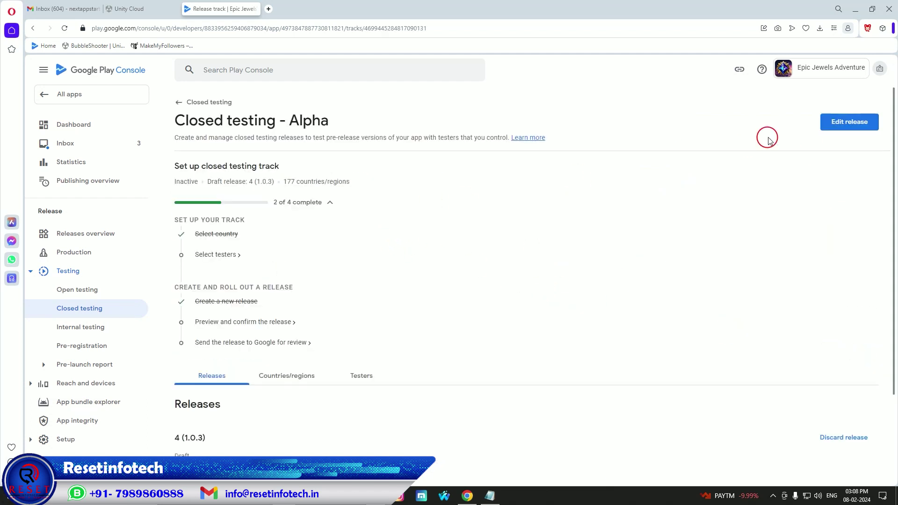
{"action": "left_click", "coordinate": [840, 122]}
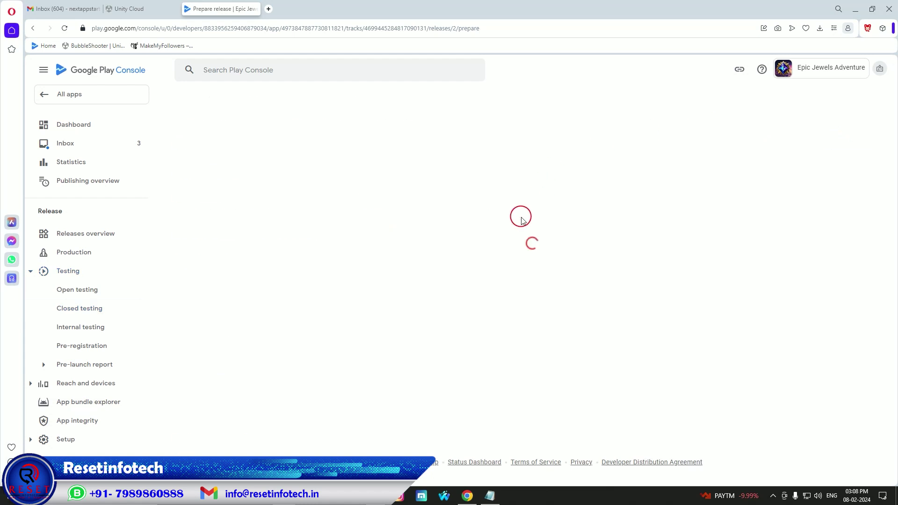
{"action": "scroll", "coordinate": [521, 215], "scroll_direction": "down", "scroll_amount": 2}
{"action": "left_click", "coordinate": [868, 471]}
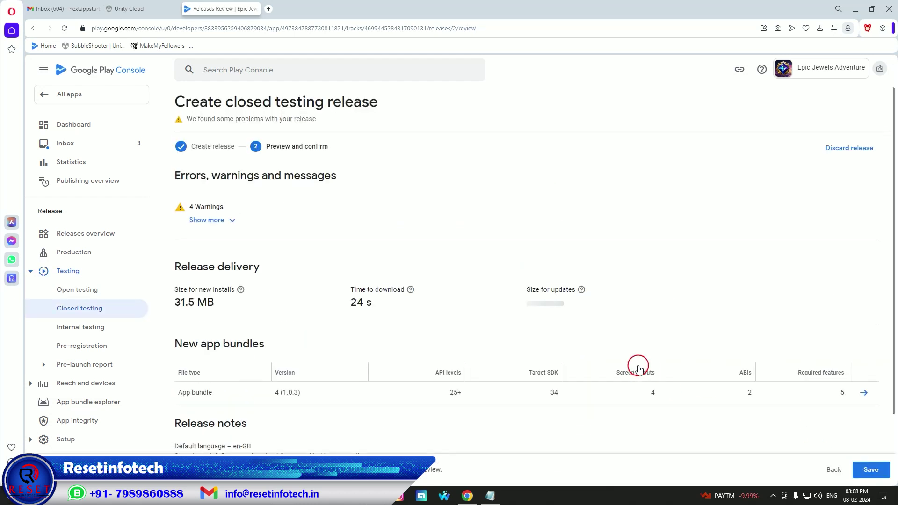
Step: Expand the release's warnings for review, save the closed testing release and go to the Publishing overview
{"action": "scroll", "coordinate": [639, 367], "scroll_direction": "down", "scroll_amount": 1}
{"action": "left_click", "coordinate": [224, 173]}
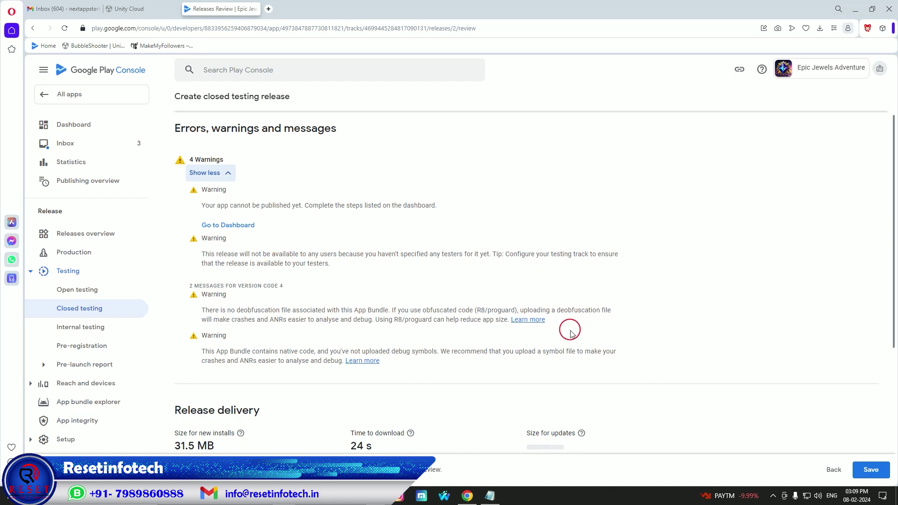
{"action": "scroll", "coordinate": [574, 331], "scroll_direction": "down", "scroll_amount": 5}
{"action": "left_click", "coordinate": [871, 469]}
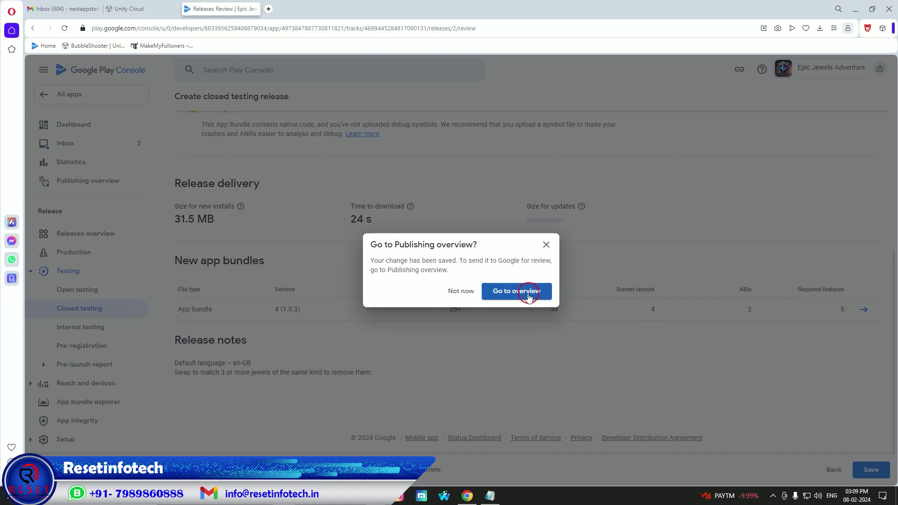
{"action": "left_click", "coordinate": [529, 297]}
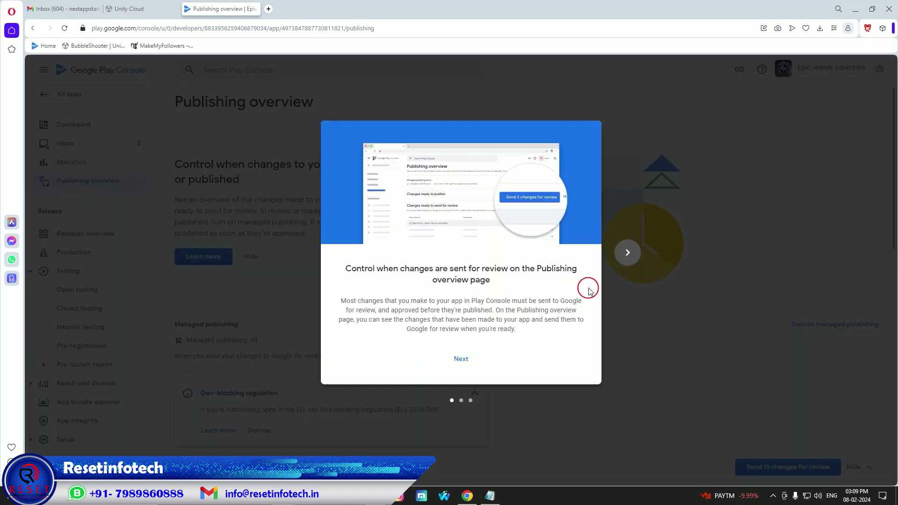
Step: Page through the Publishing overview introduction, send all the ready changes for review and confirm
{"action": "left_click", "coordinate": [628, 252]}
{"action": "left_click", "coordinate": [628, 252]}
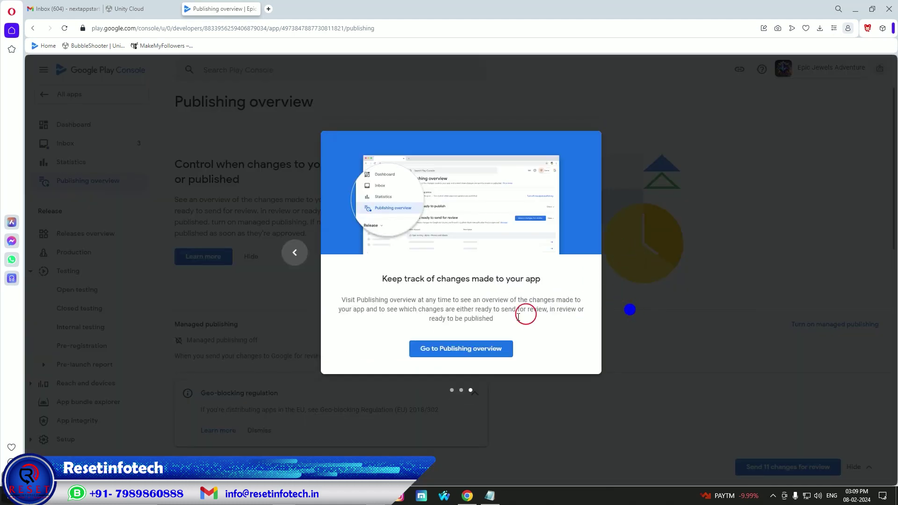
{"action": "left_click", "coordinate": [456, 349]}
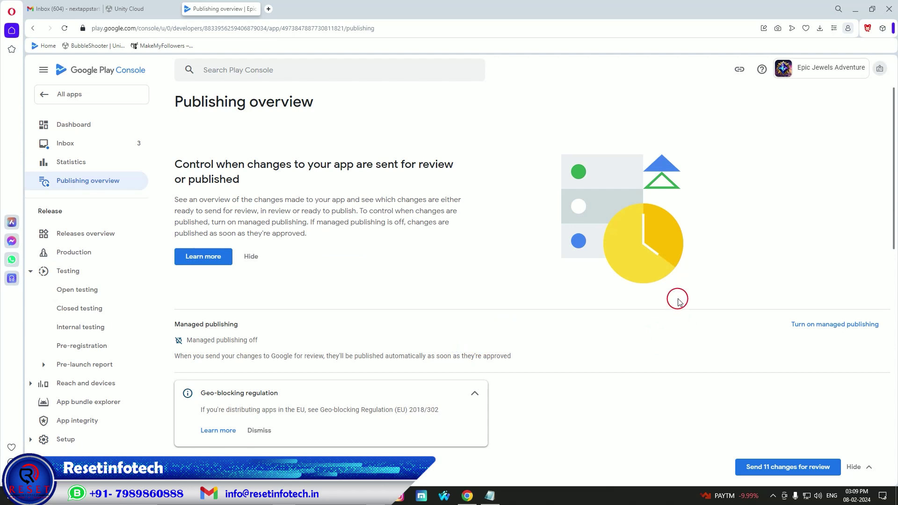
{"action": "scroll", "coordinate": [644, 289], "scroll_direction": "down", "scroll_amount": 5}
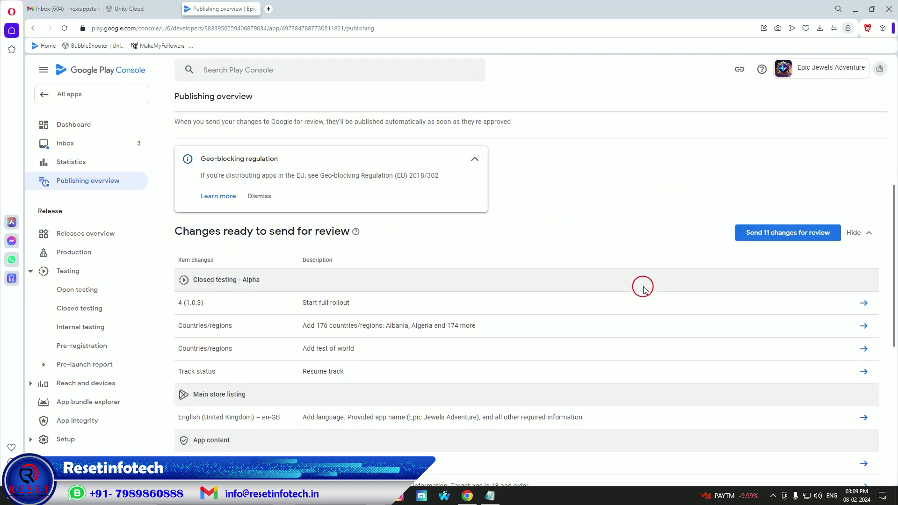
{"action": "scroll", "coordinate": [644, 290], "scroll_direction": "up", "scroll_amount": 1}
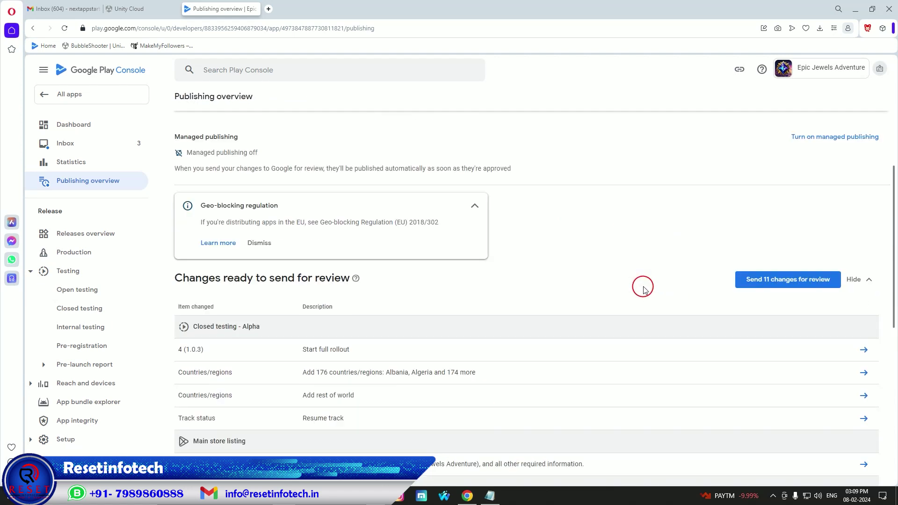
{"action": "left_click", "coordinate": [757, 280]}
{"action": "left_click", "coordinate": [512, 320]}
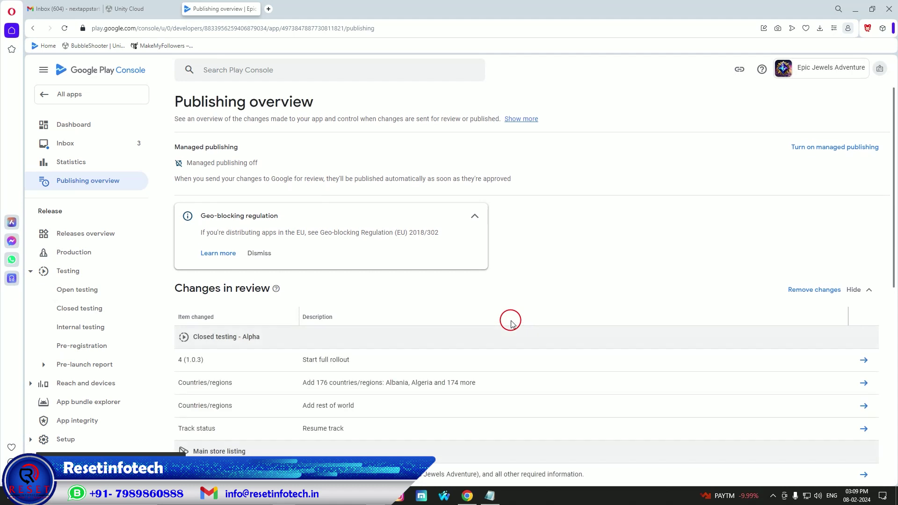
Step: Turn on managed publishing for the app and save the setting
{"action": "left_click", "coordinate": [817, 147]}
{"action": "left_click", "coordinate": [132, 183]}
{"action": "left_click", "coordinate": [821, 472]}
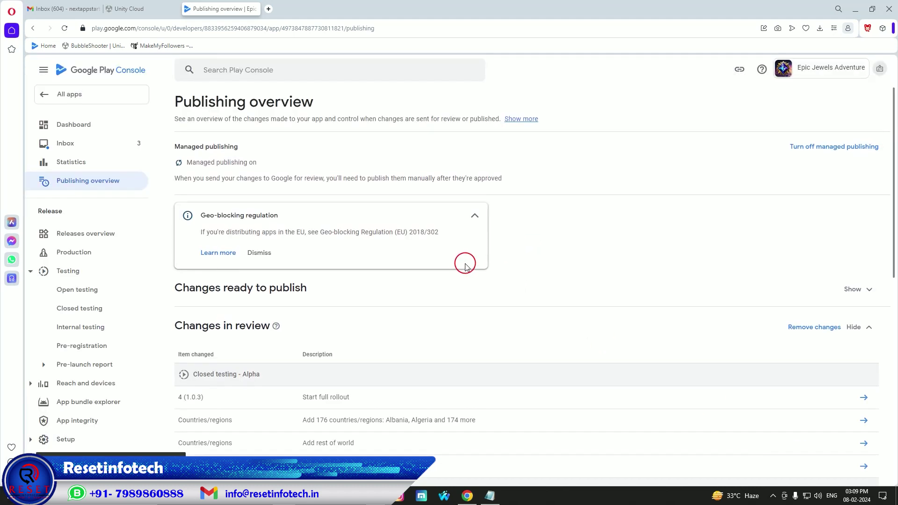
Step: Return to the list of all apps, check Epic Jewels Adventure's update status and open its dashboard
{"action": "left_click", "coordinate": [69, 102]}
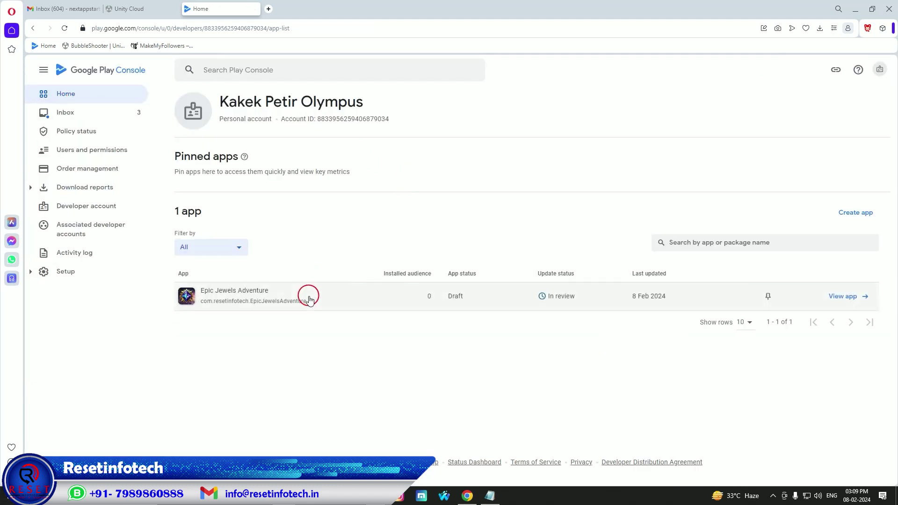
{"action": "left_click_drag", "start_coordinate": [535, 303], "coordinate": [563, 311]}
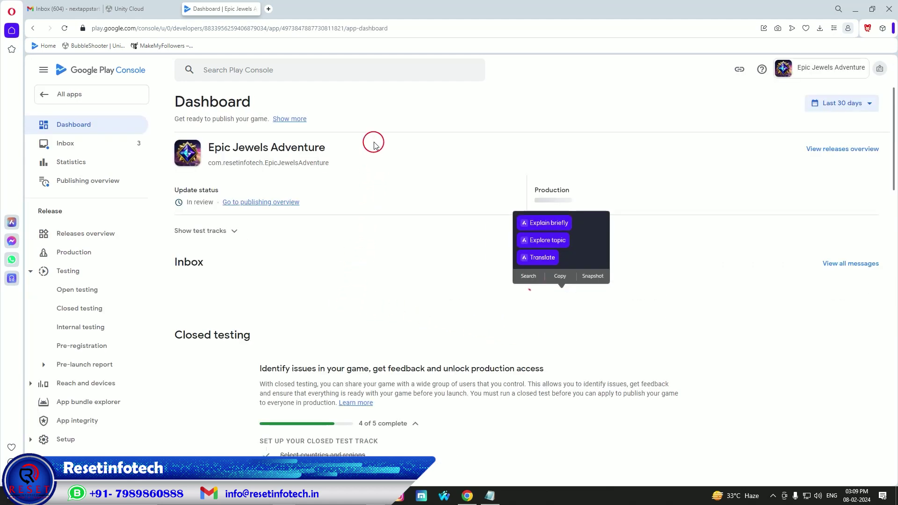
{"action": "left_click", "coordinate": [368, 125]}
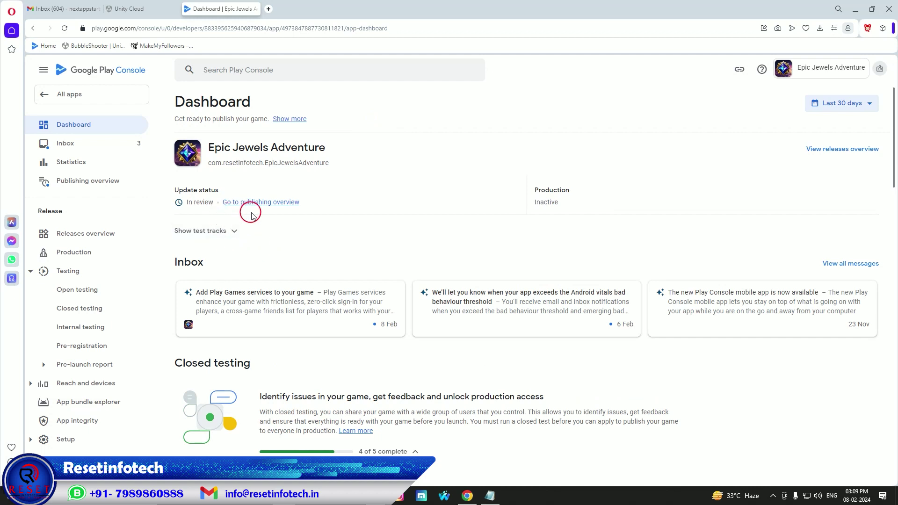
Step: View the closed test's tester settings from the dashboard checklist and check the Alpha track's release status in the closed testing overview
{"action": "scroll", "coordinate": [433, 322], "scroll_direction": "down", "scroll_amount": 5}
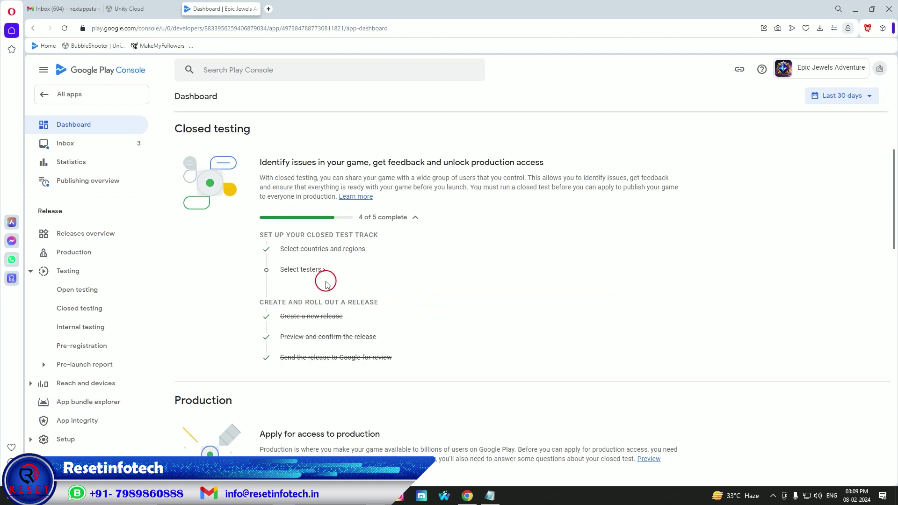
{"action": "left_click", "coordinate": [311, 272]}
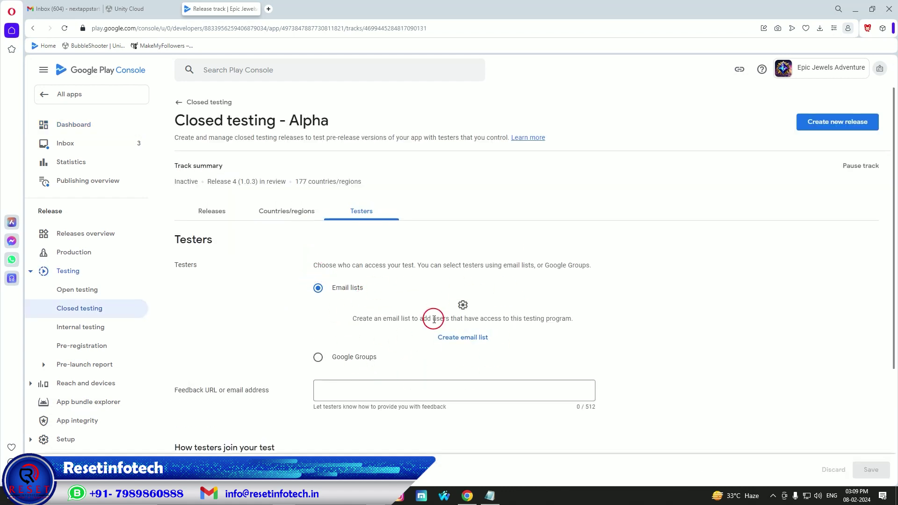
{"action": "left_click", "coordinate": [184, 102]}
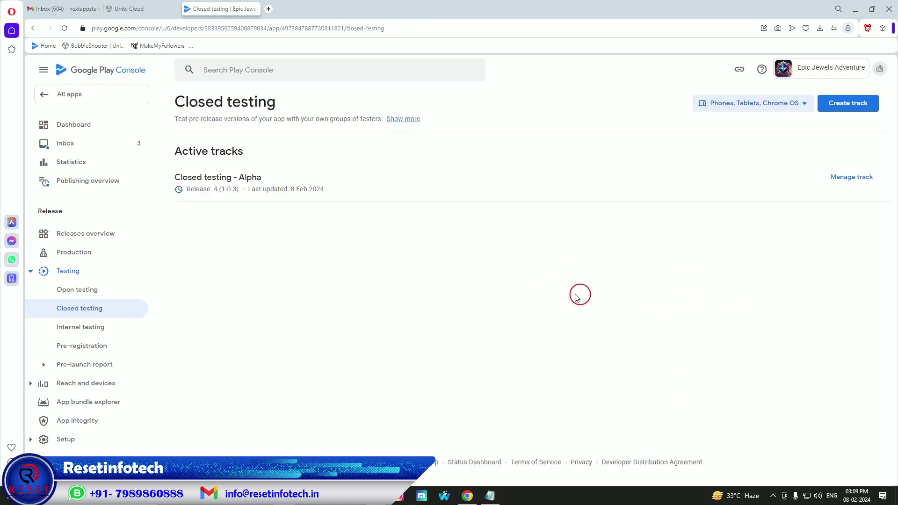
{"action": "left_click", "coordinate": [181, 189]}
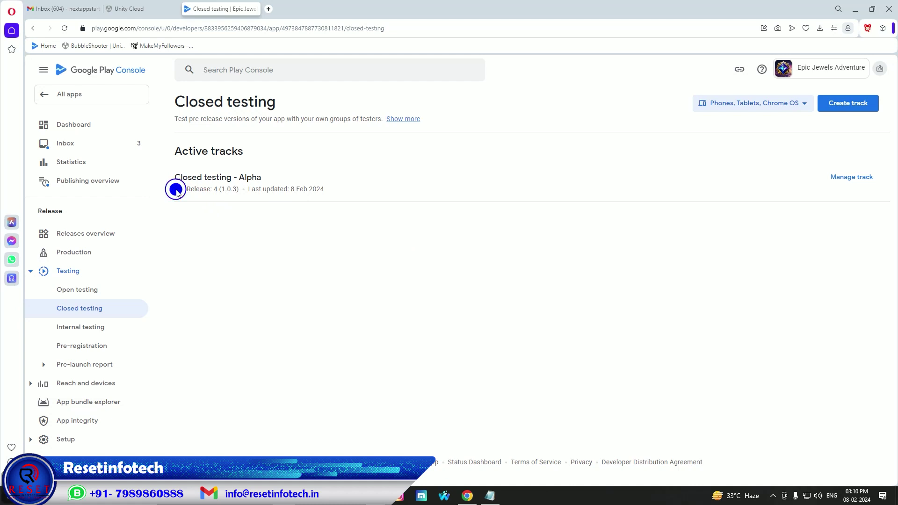
{"action": "left_click", "coordinate": [82, 309]}
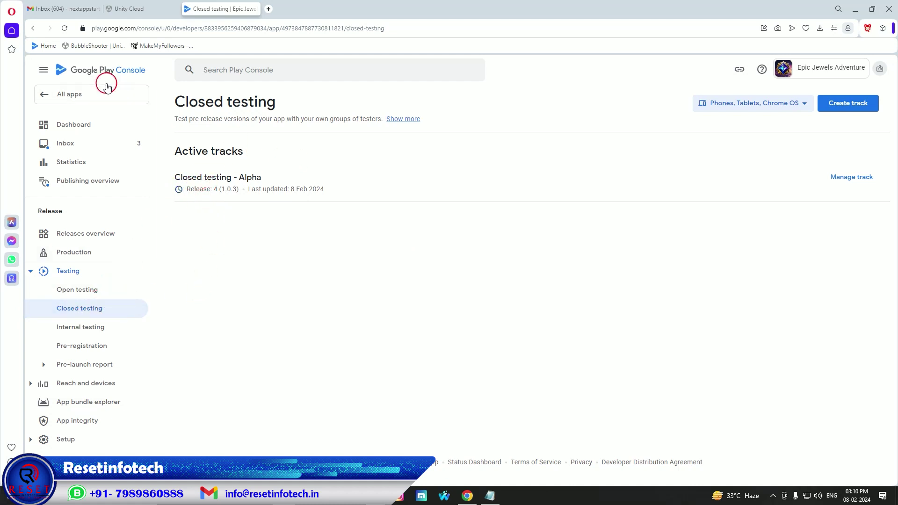
Step: Return to all apps, reopen the Epic Jewels Adventure dashboard and examine the requirements for applying for production access
{"action": "left_click", "coordinate": [79, 94]}
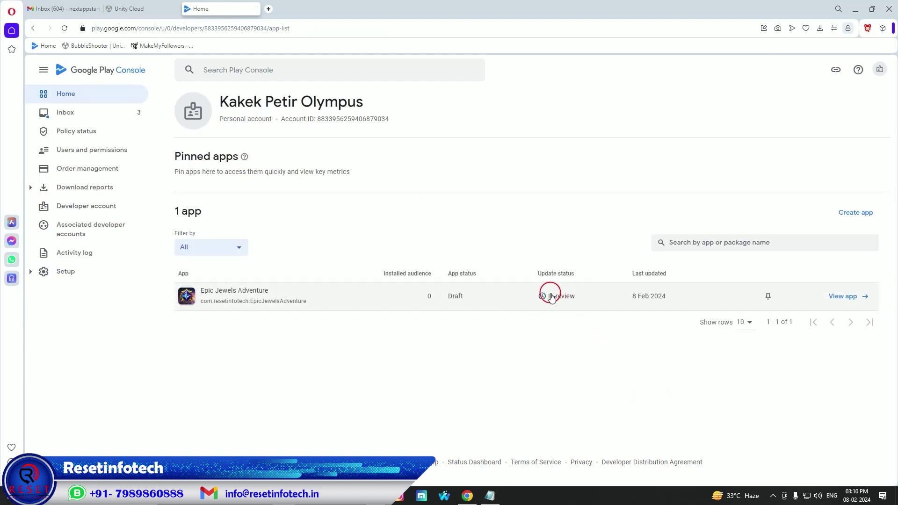
{"action": "left_click", "coordinate": [563, 299]}
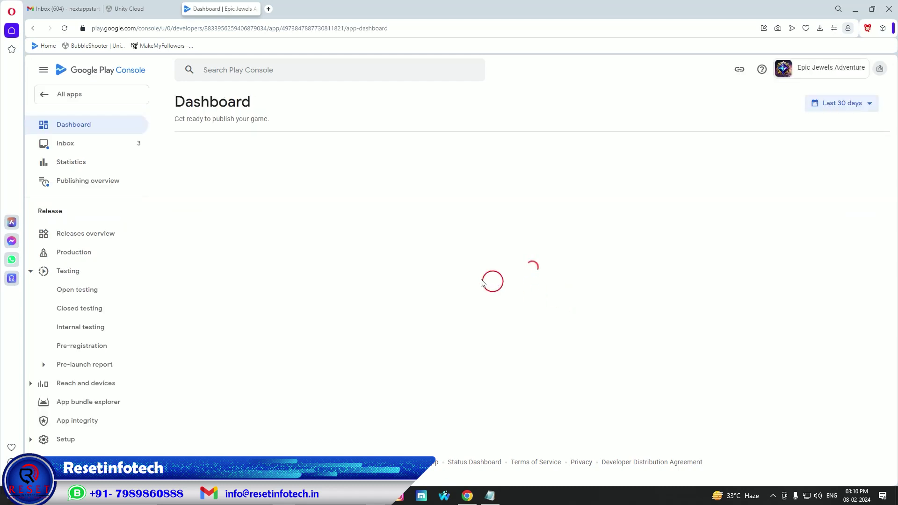
{"action": "scroll", "coordinate": [417, 354], "scroll_direction": "down", "scroll_amount": 6}
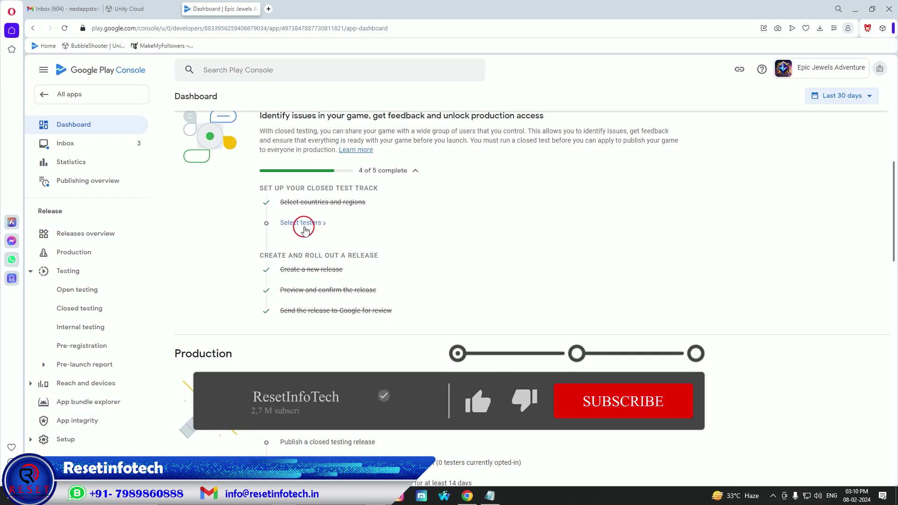
{"action": "scroll", "coordinate": [528, 331], "scroll_direction": "down", "scroll_amount": 3}
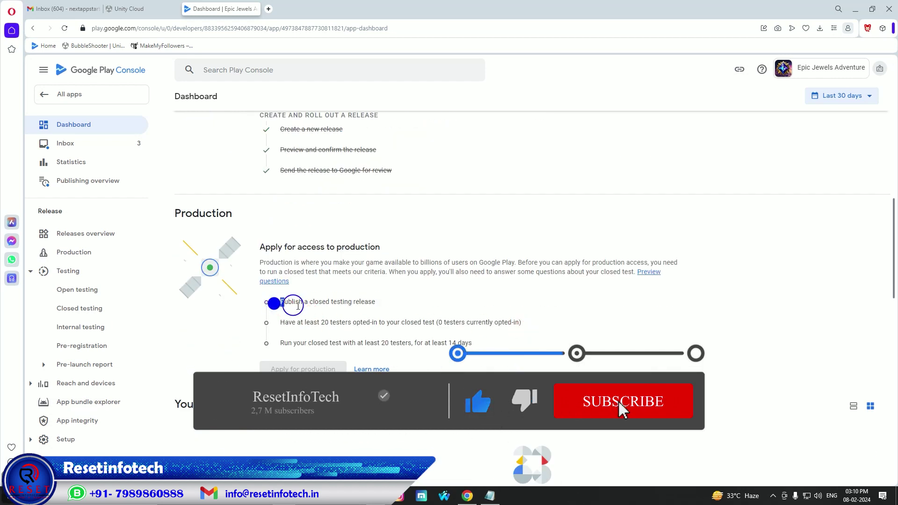
{"action": "left_click_drag", "start_coordinate": [280, 303], "coordinate": [379, 304]}
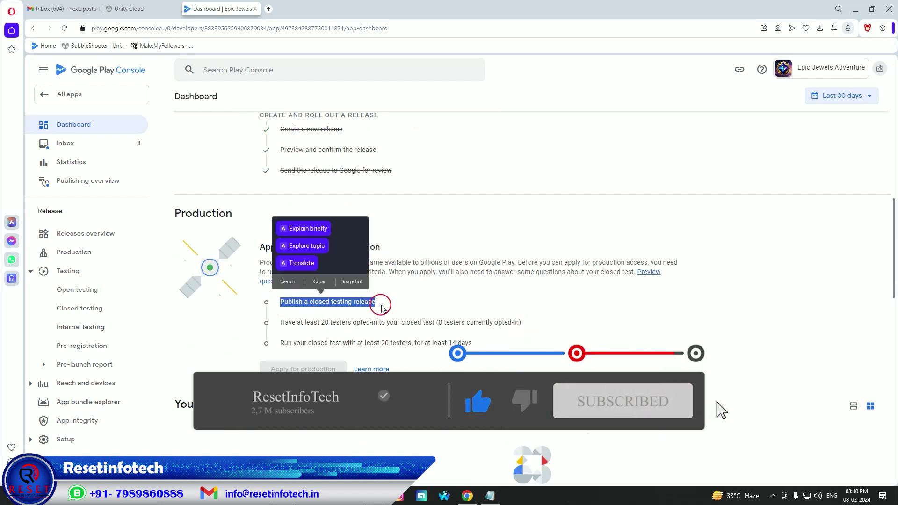
{"action": "left_click", "coordinate": [535, 314]}
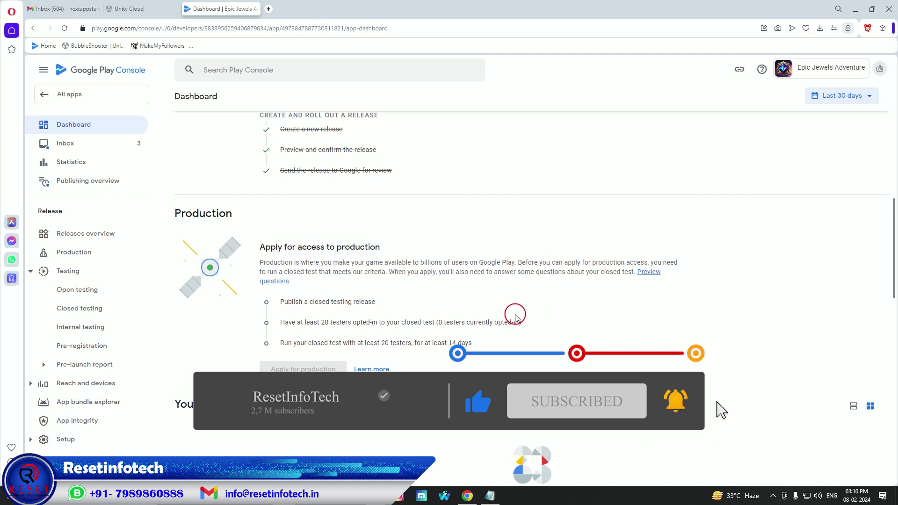
Step: Check the app's update status on the dashboard and look over the closed testing checklist once more
{"action": "scroll", "coordinate": [516, 317], "scroll_direction": "up", "scroll_amount": 3}
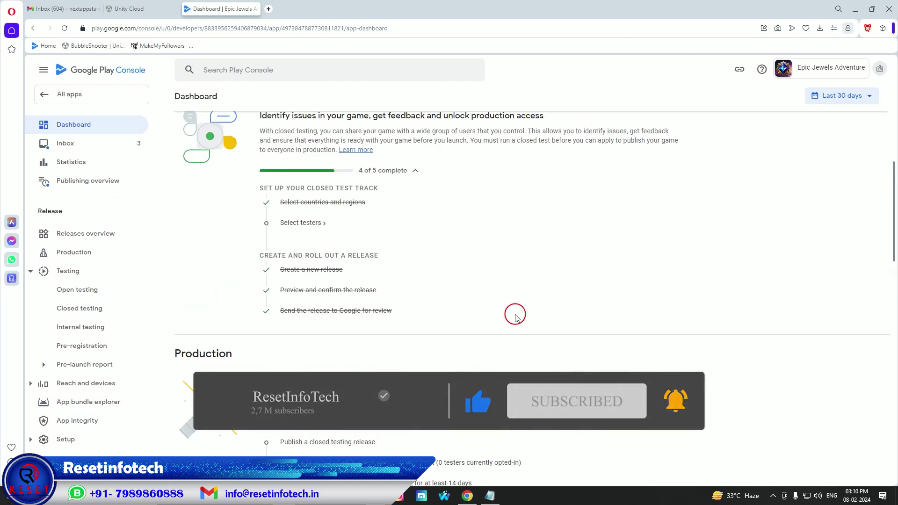
{"action": "scroll", "coordinate": [517, 318], "scroll_direction": "up", "scroll_amount": 2}
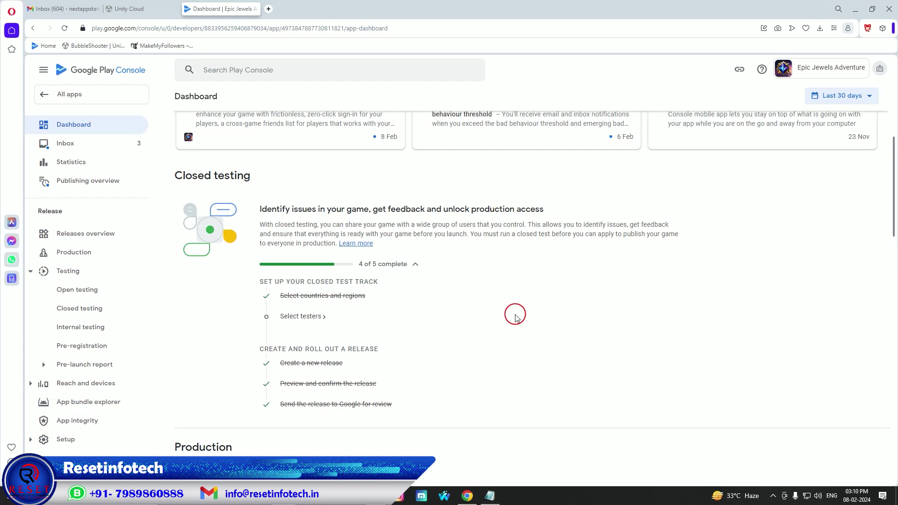
{"action": "scroll", "coordinate": [515, 312], "scroll_direction": "up", "scroll_amount": 4}
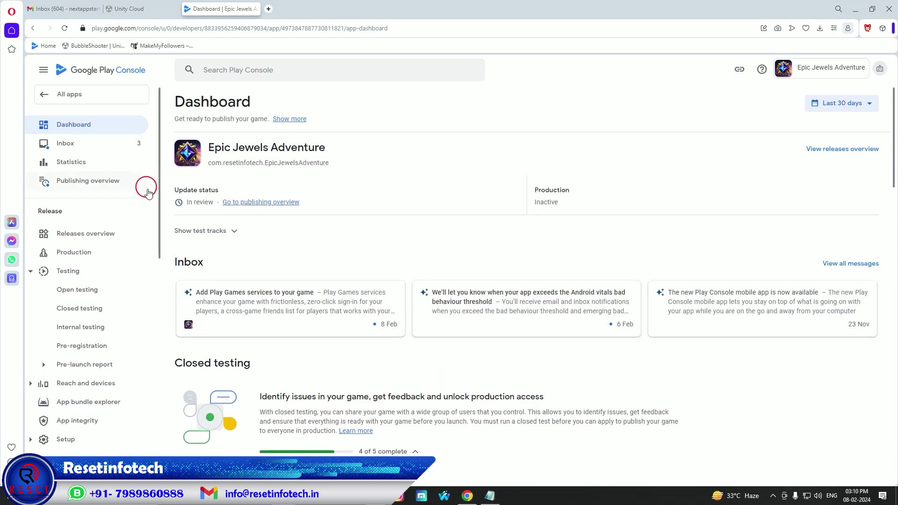
{"action": "left_click_drag", "start_coordinate": [187, 203], "coordinate": [213, 204]}
{"action": "left_click", "coordinate": [309, 255]}
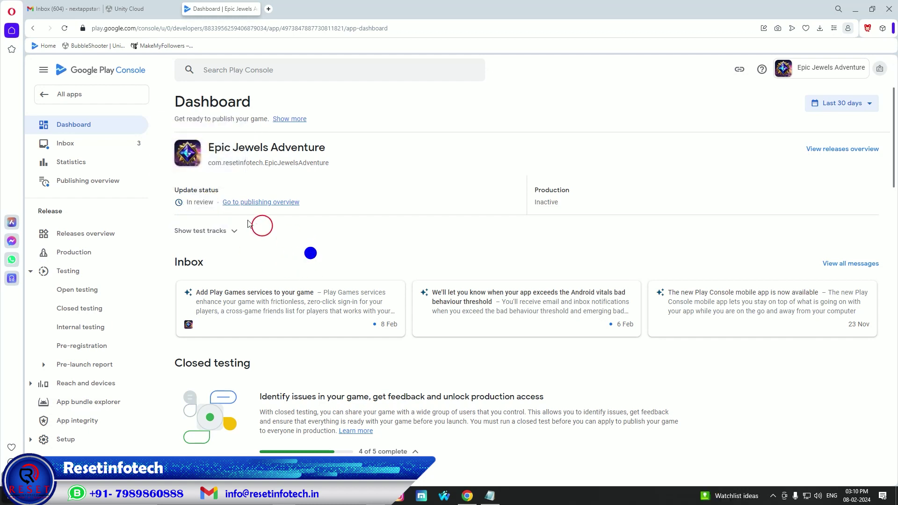
{"action": "left_click_drag", "start_coordinate": [170, 204], "coordinate": [216, 204]}
{"action": "left_click", "coordinate": [316, 197]}
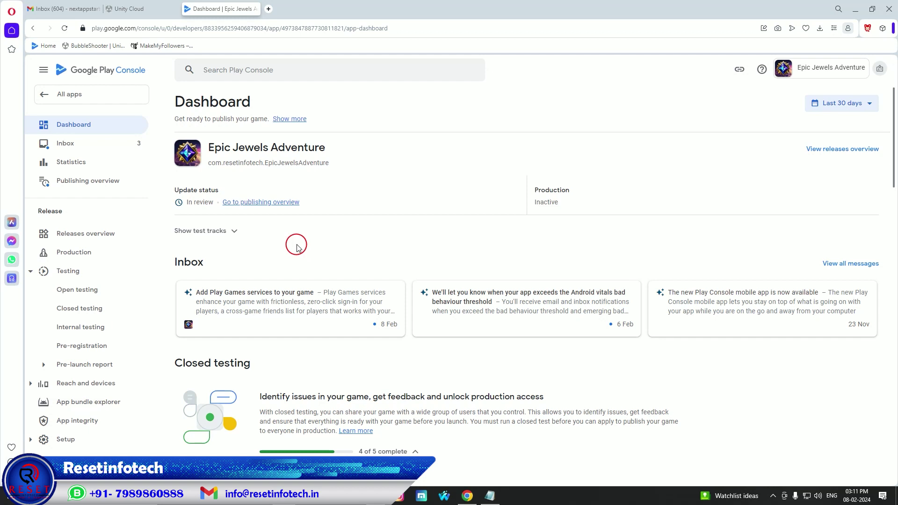
{"action": "scroll", "coordinate": [297, 248], "scroll_direction": "down", "scroll_amount": 1}
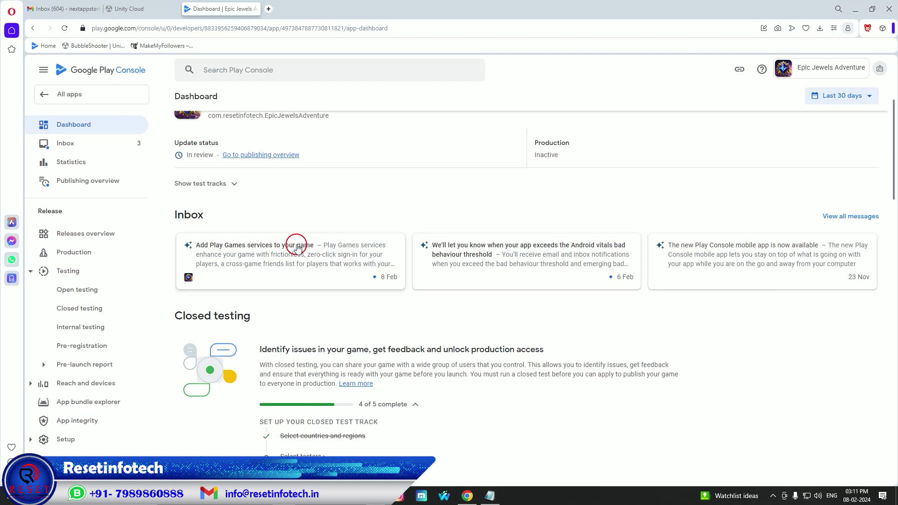
{"action": "scroll", "coordinate": [404, 261], "scroll_direction": "down", "scroll_amount": 5}
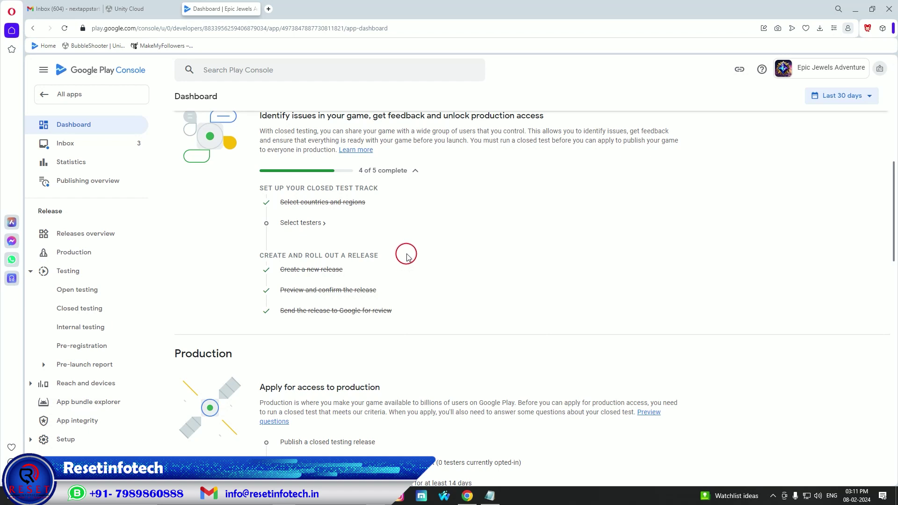
{"action": "scroll", "coordinate": [406, 256], "scroll_direction": "up", "scroll_amount": 6}
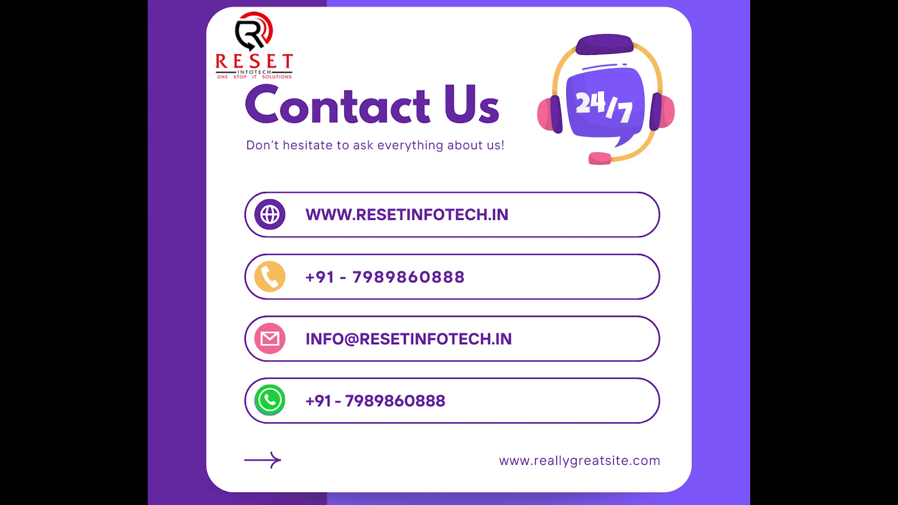